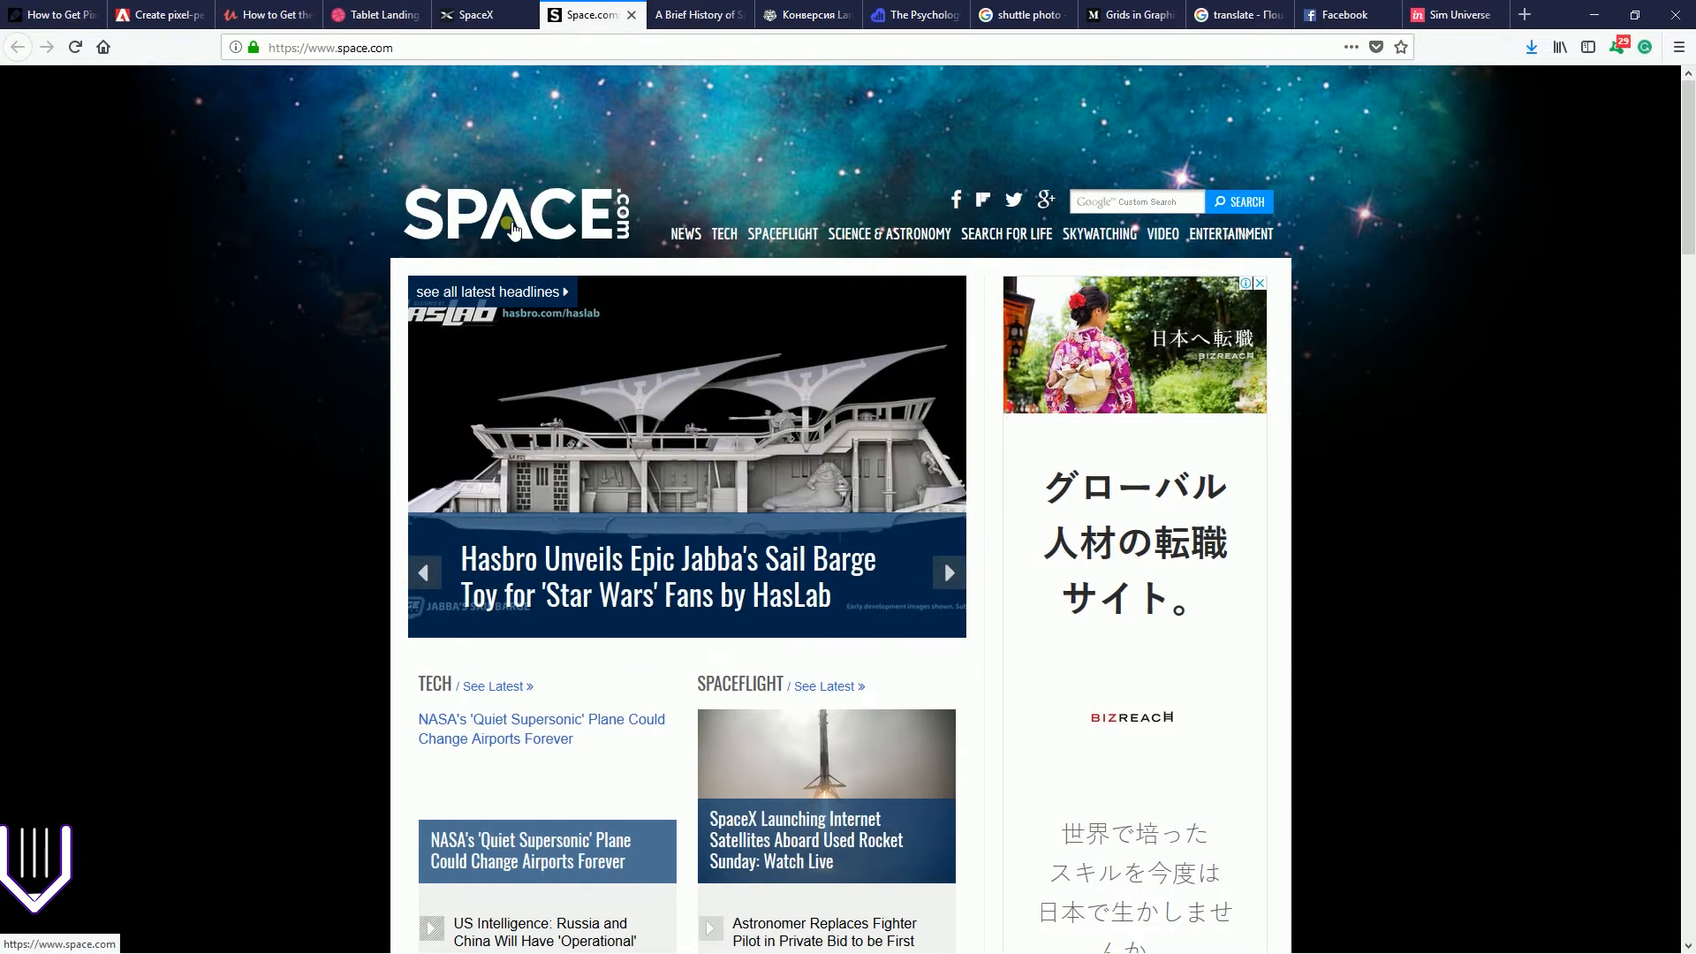
# Examine the Space.com logo under the screen magnifier and switch to Gravit Designer
pyautogui.press('super+plus')
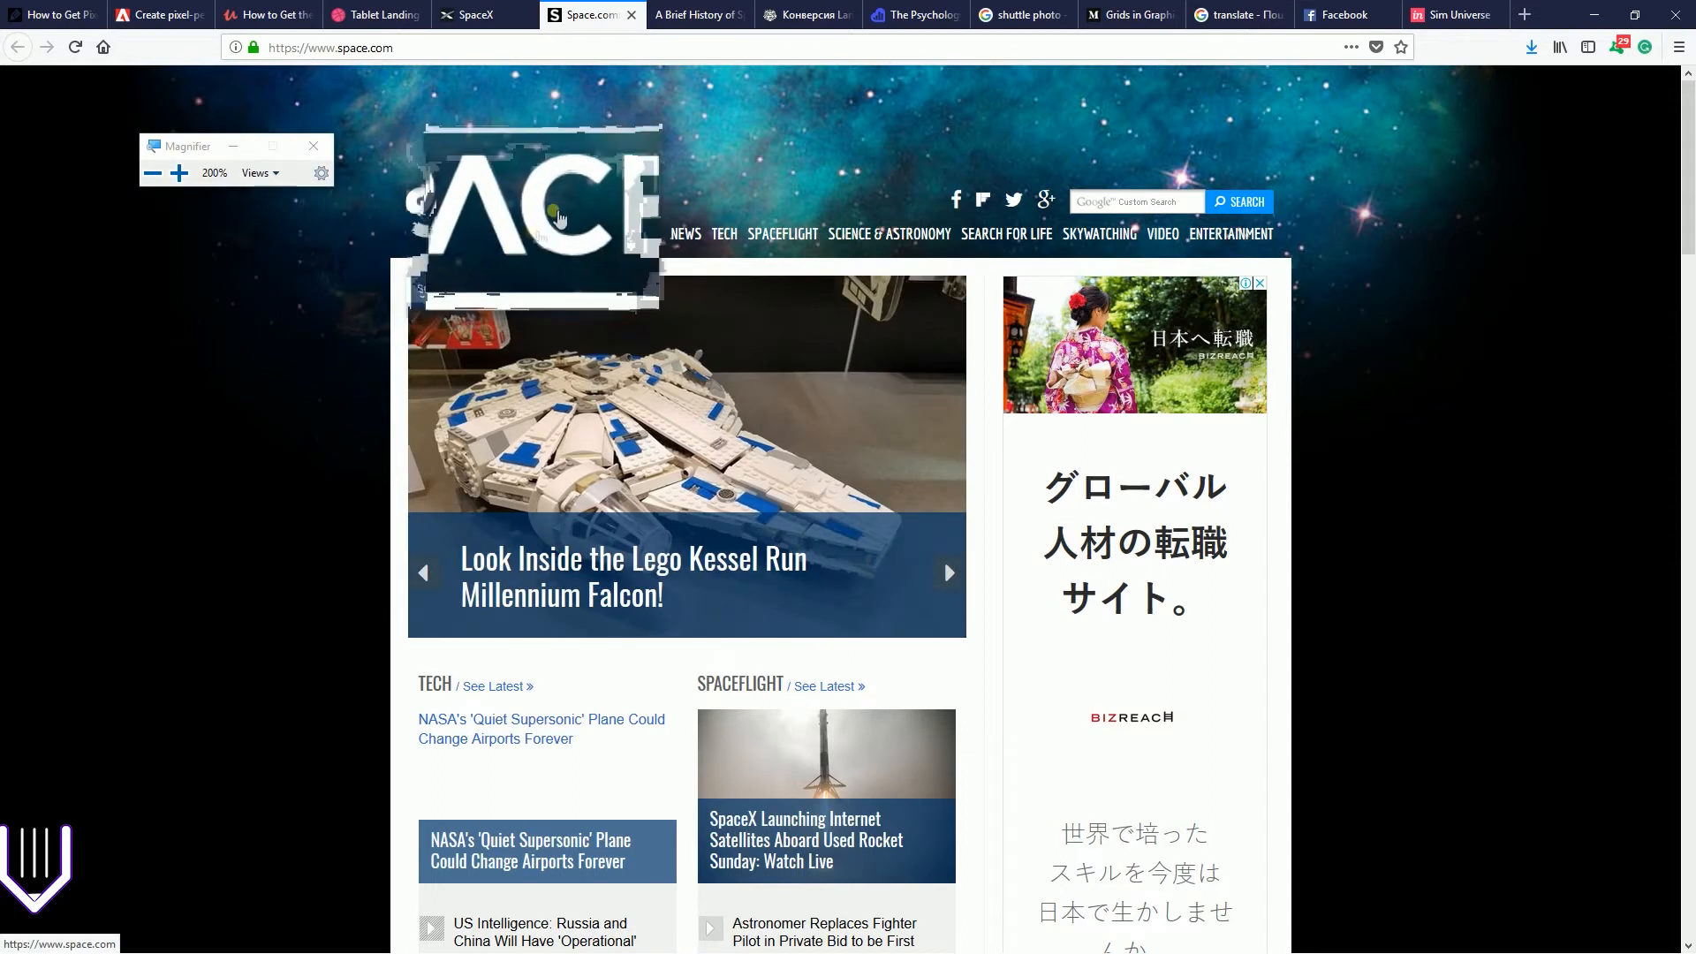
pyautogui.press('super+Escape')
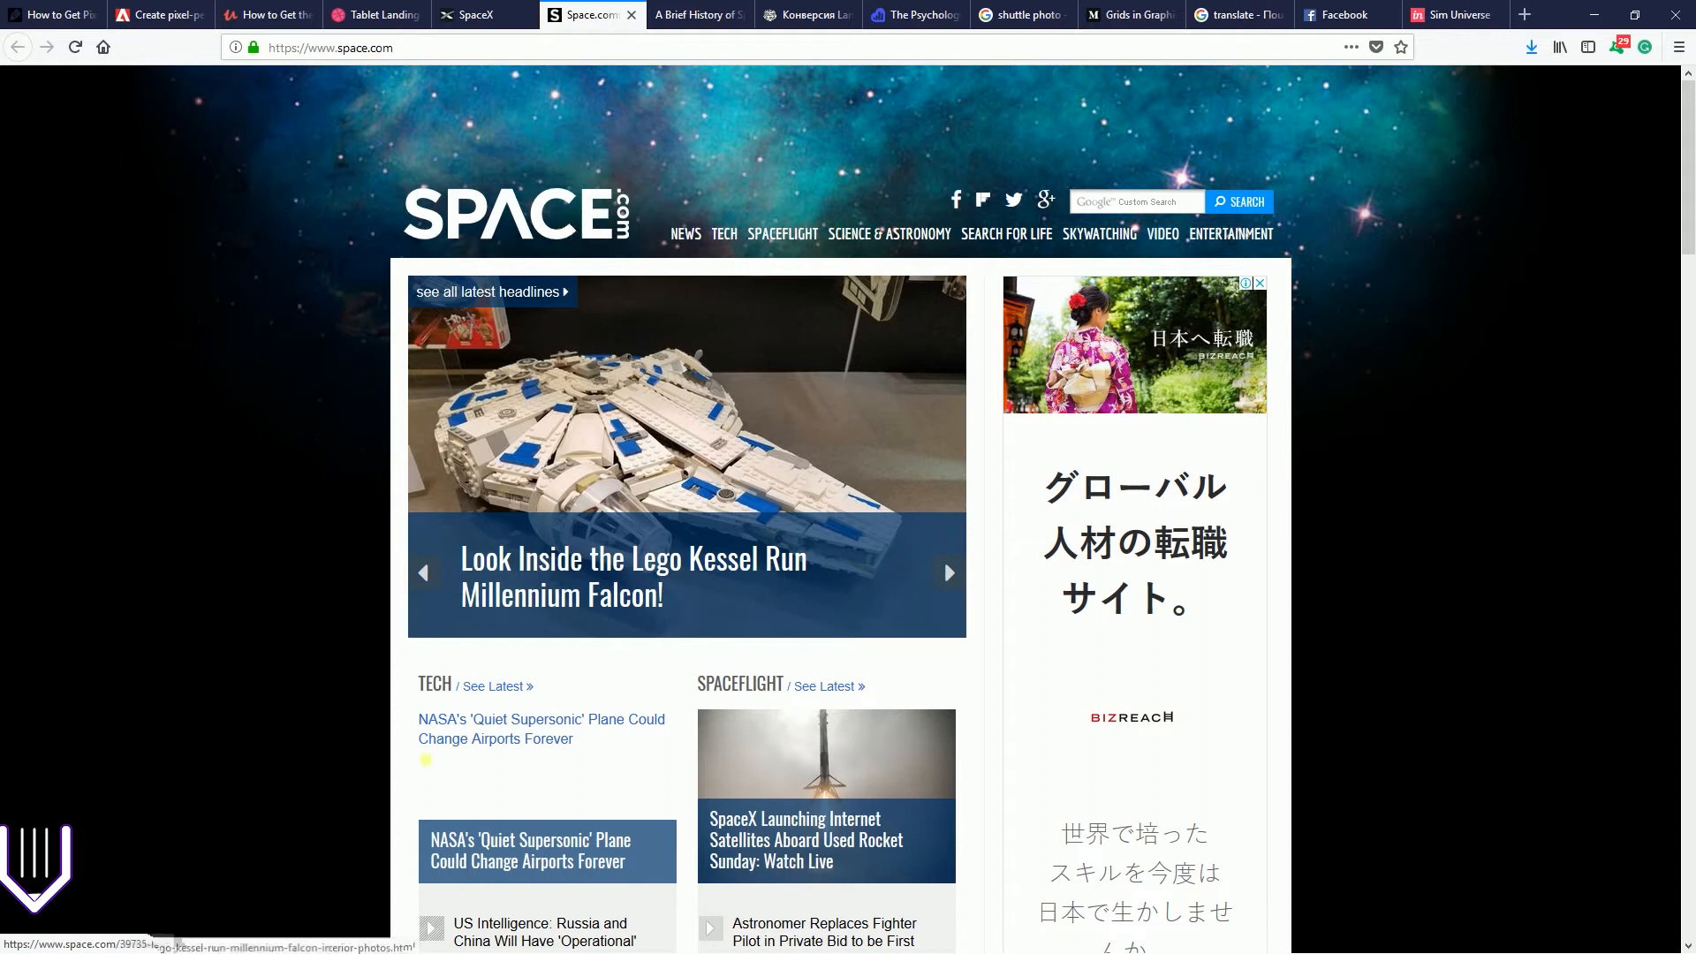
pyautogui.press('super')
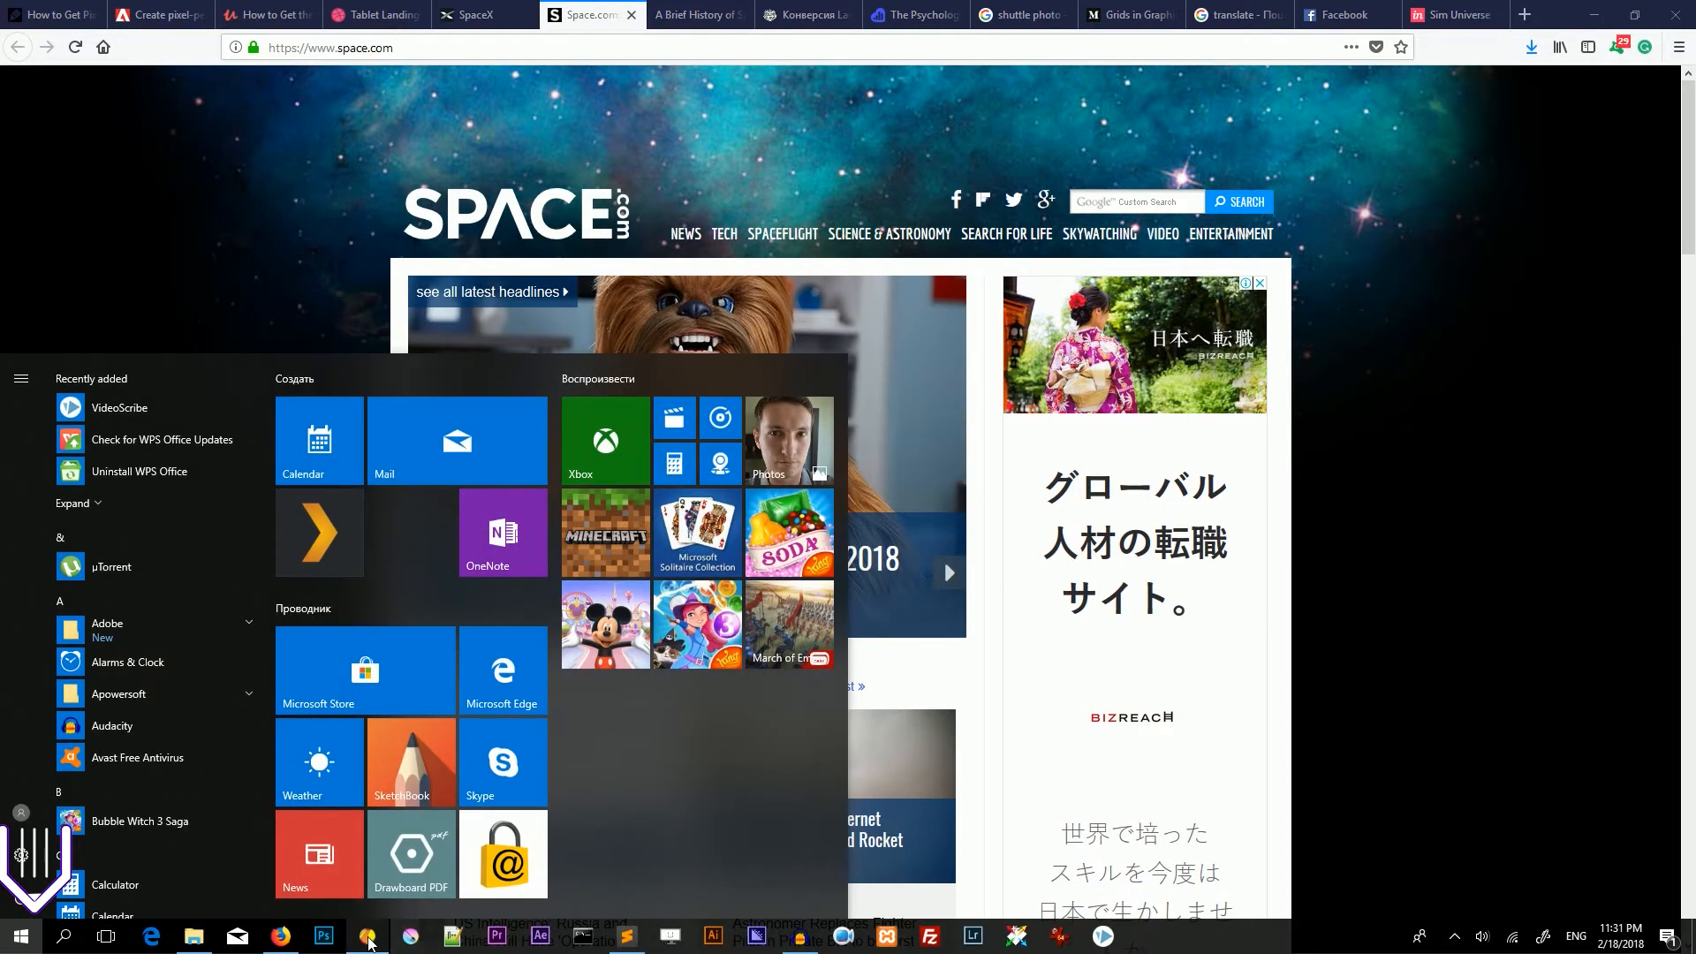
pyautogui.click(369, 938)
# Add a text object reading "SPACEZ" just above the logo in the page mock-up image
pyautogui.press('space')
pyautogui.moveTo(866, 179); pyautogui.dragTo(783, 172)
pyautogui.press('t')
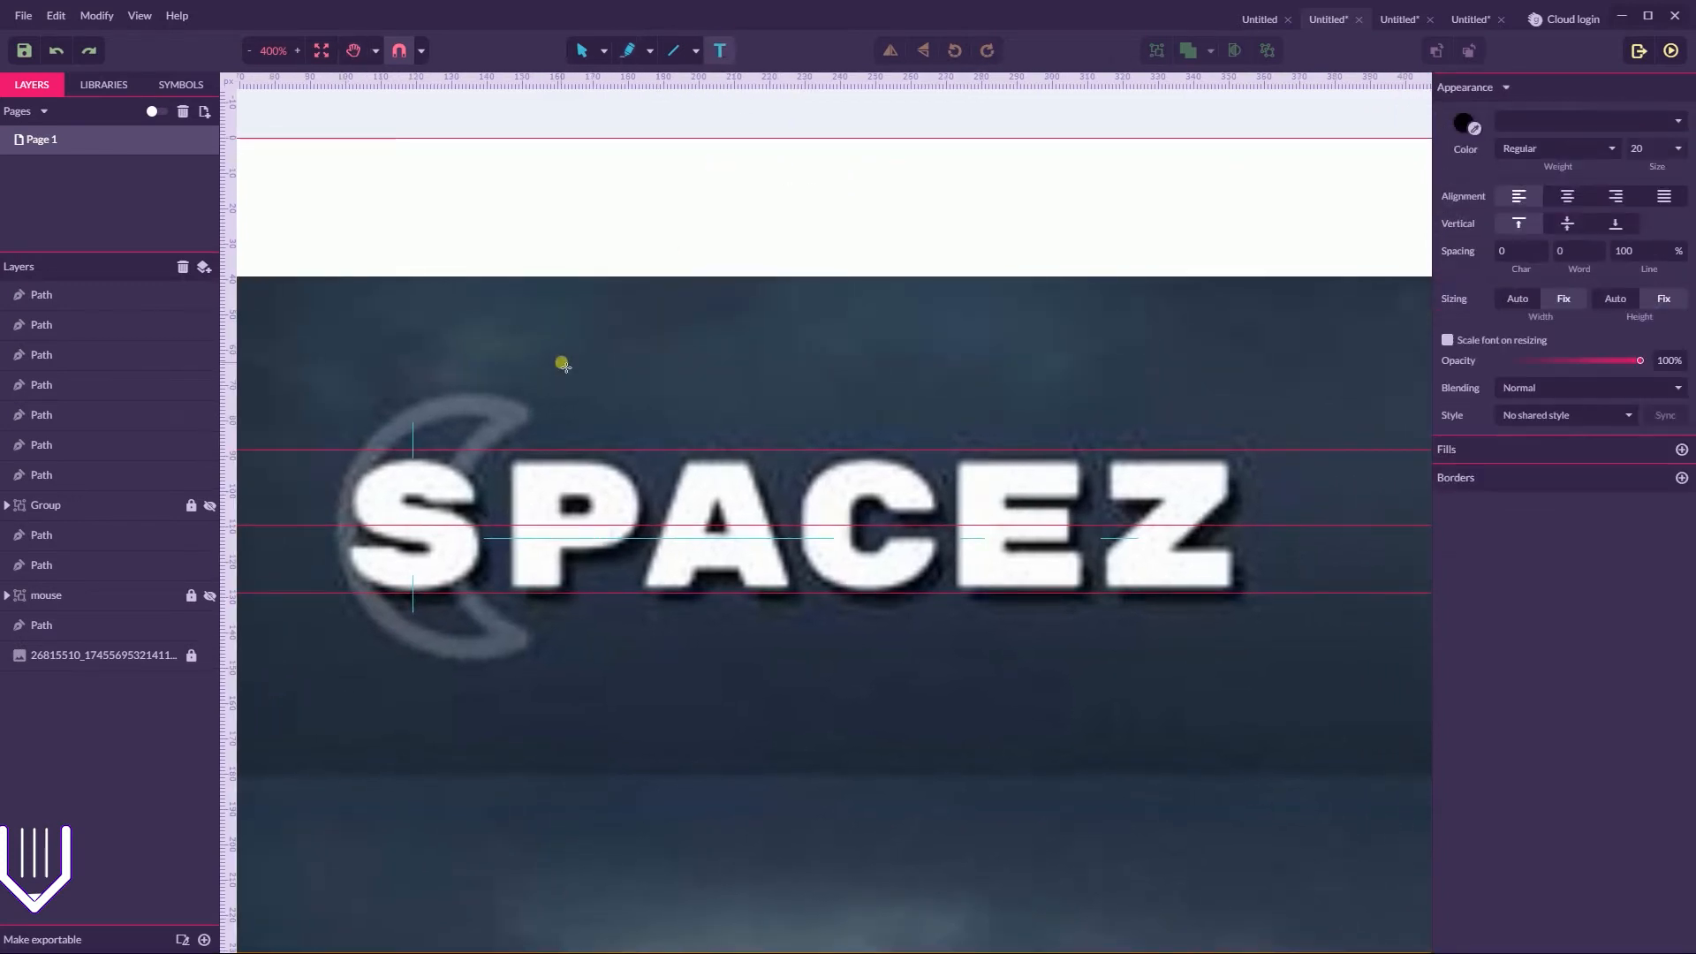
pyautogui.click(427, 368)
pyautogui.press('BackSpace')
pyautogui.write('SPACV')
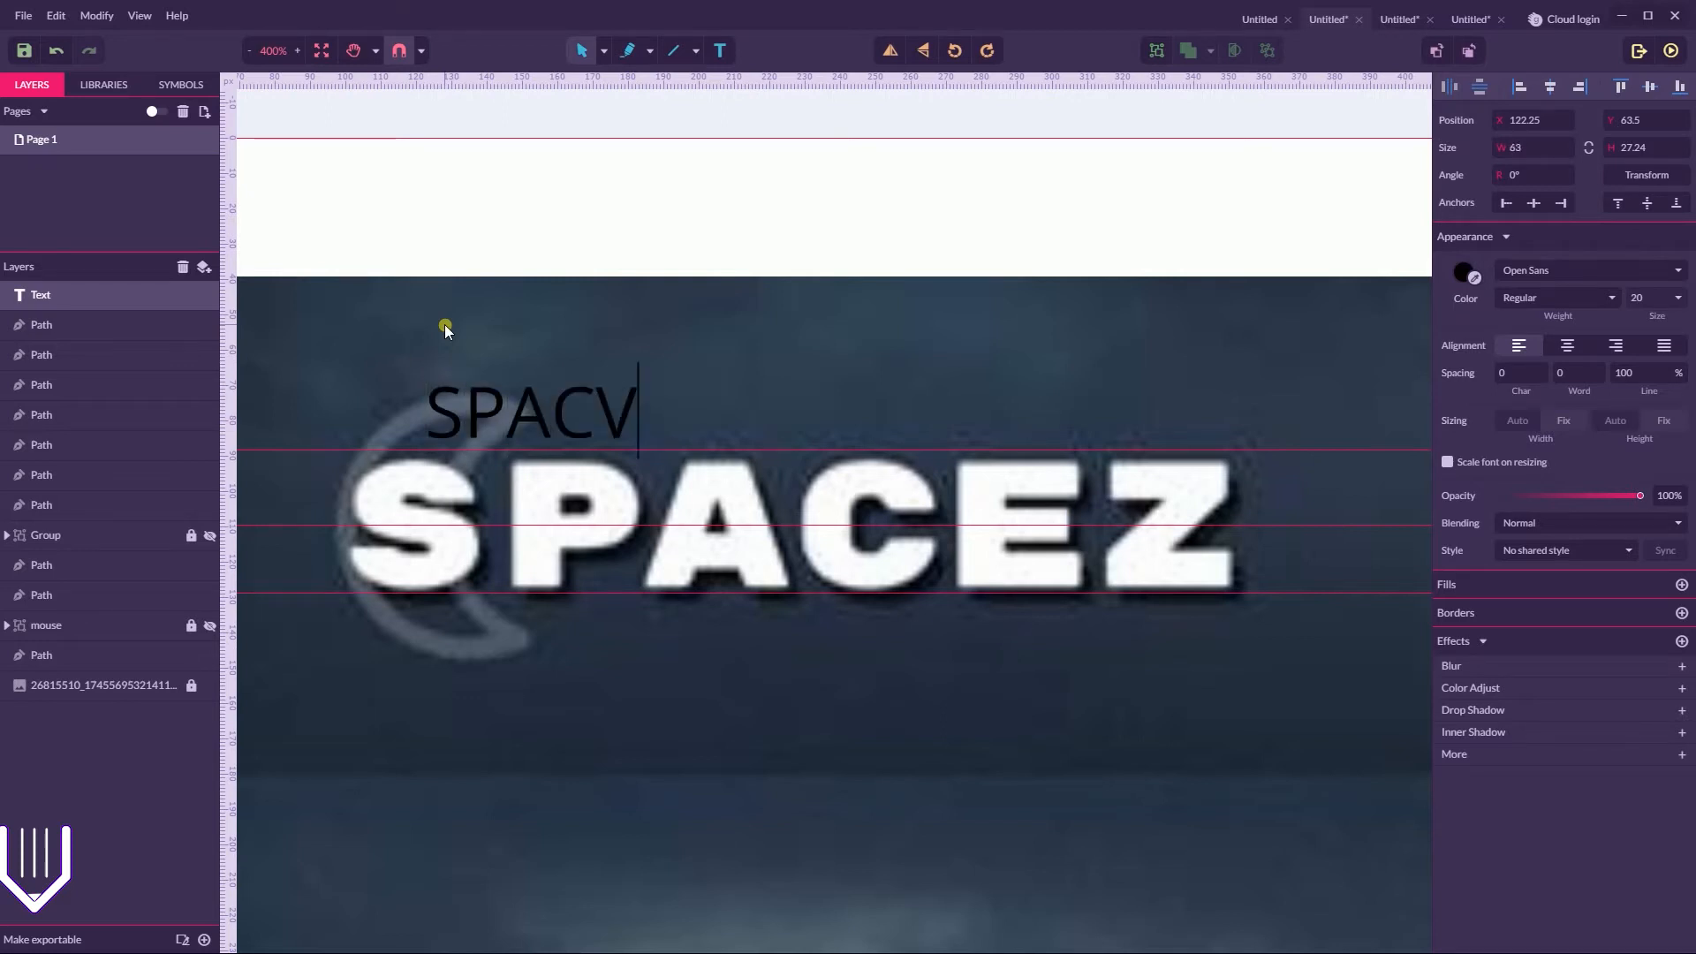
pyautogui.press('BackSpace')
pyautogui.write('E')
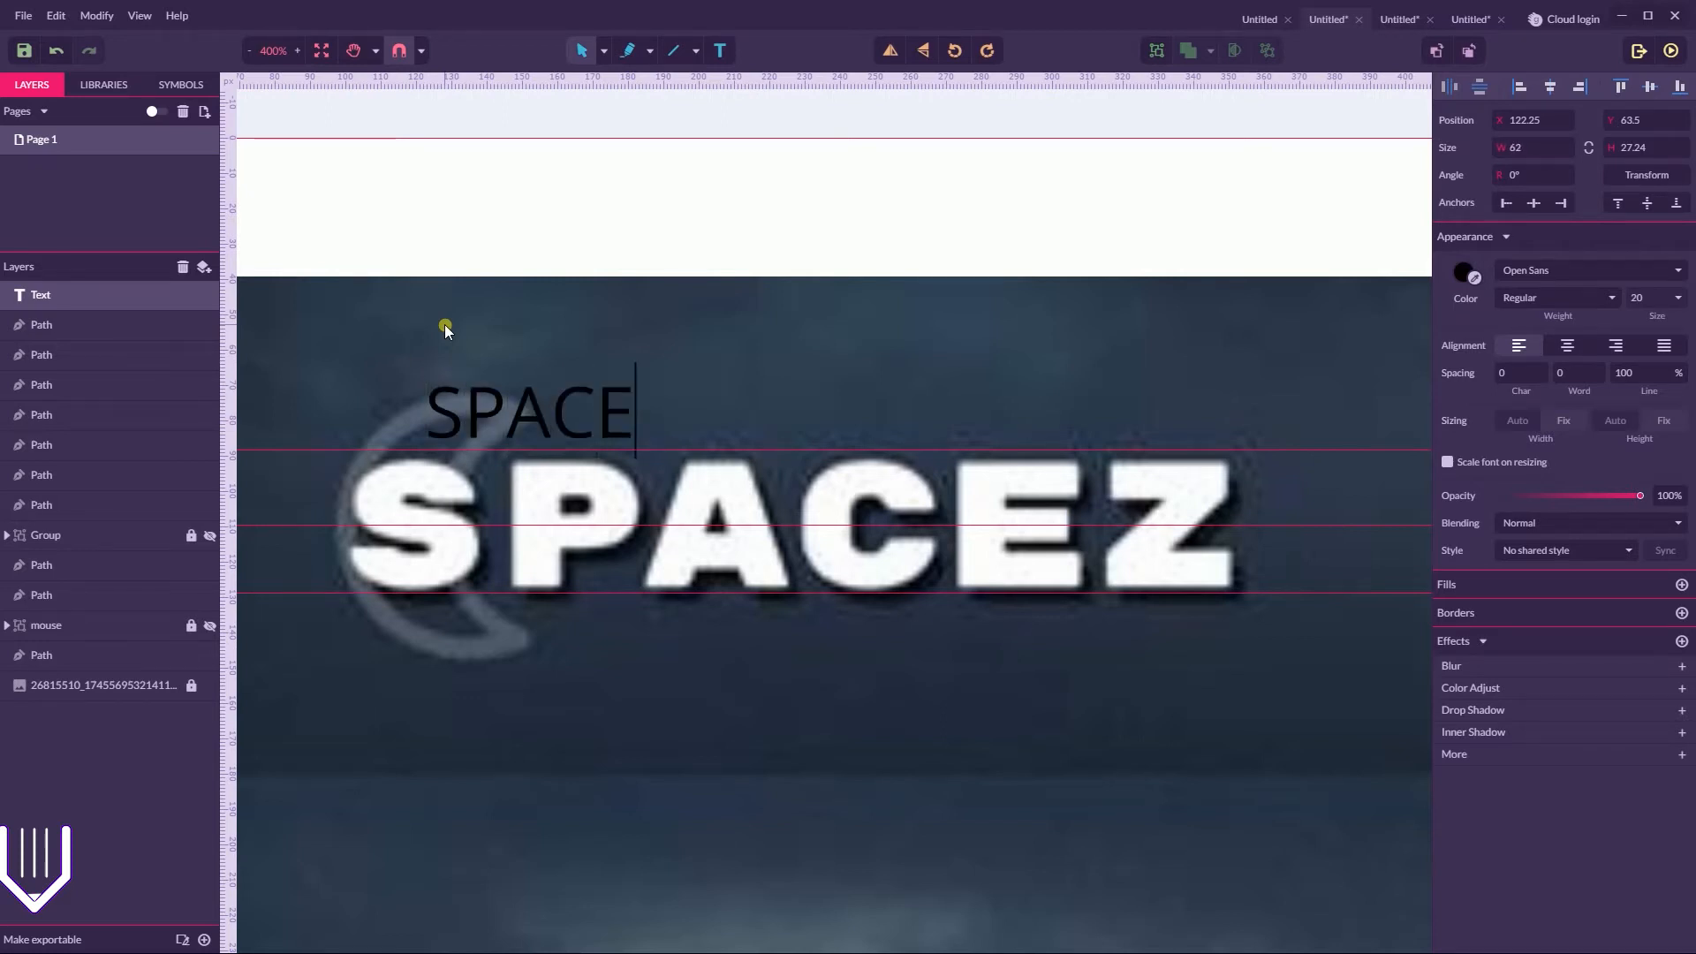
pyautogui.write('Z')
pyautogui.press('Escape')
# Set the SPACEZ text to Light weight and colour it white
pyautogui.click(1551, 298)
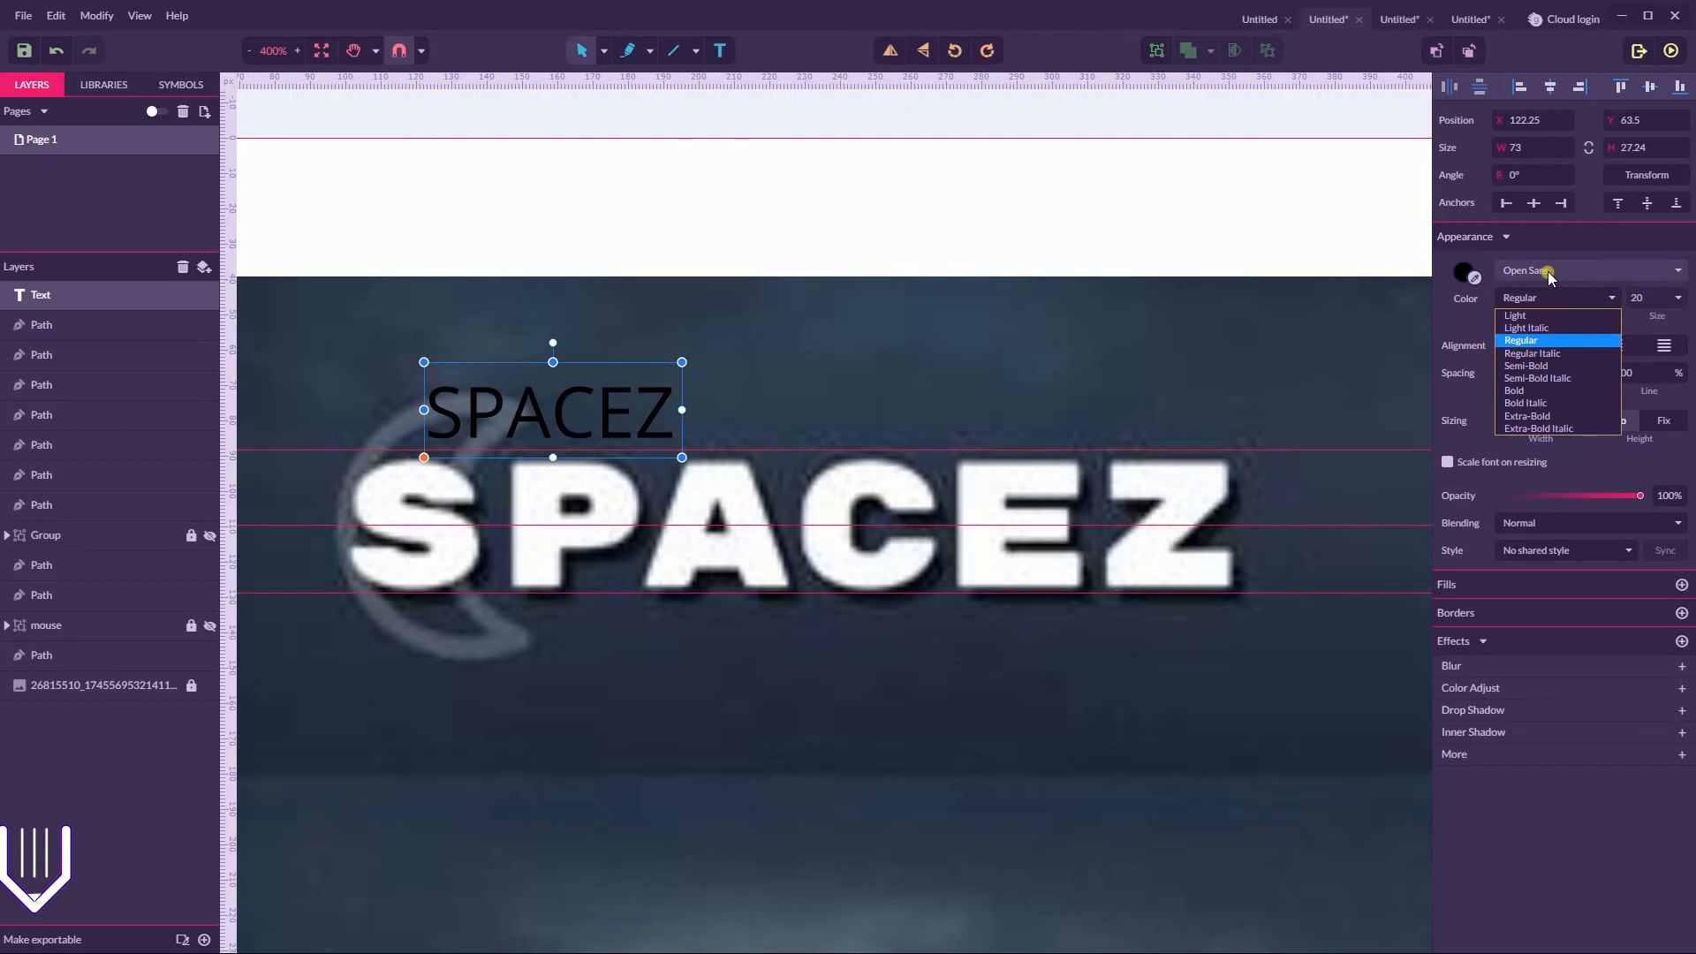
pyautogui.click(1517, 316)
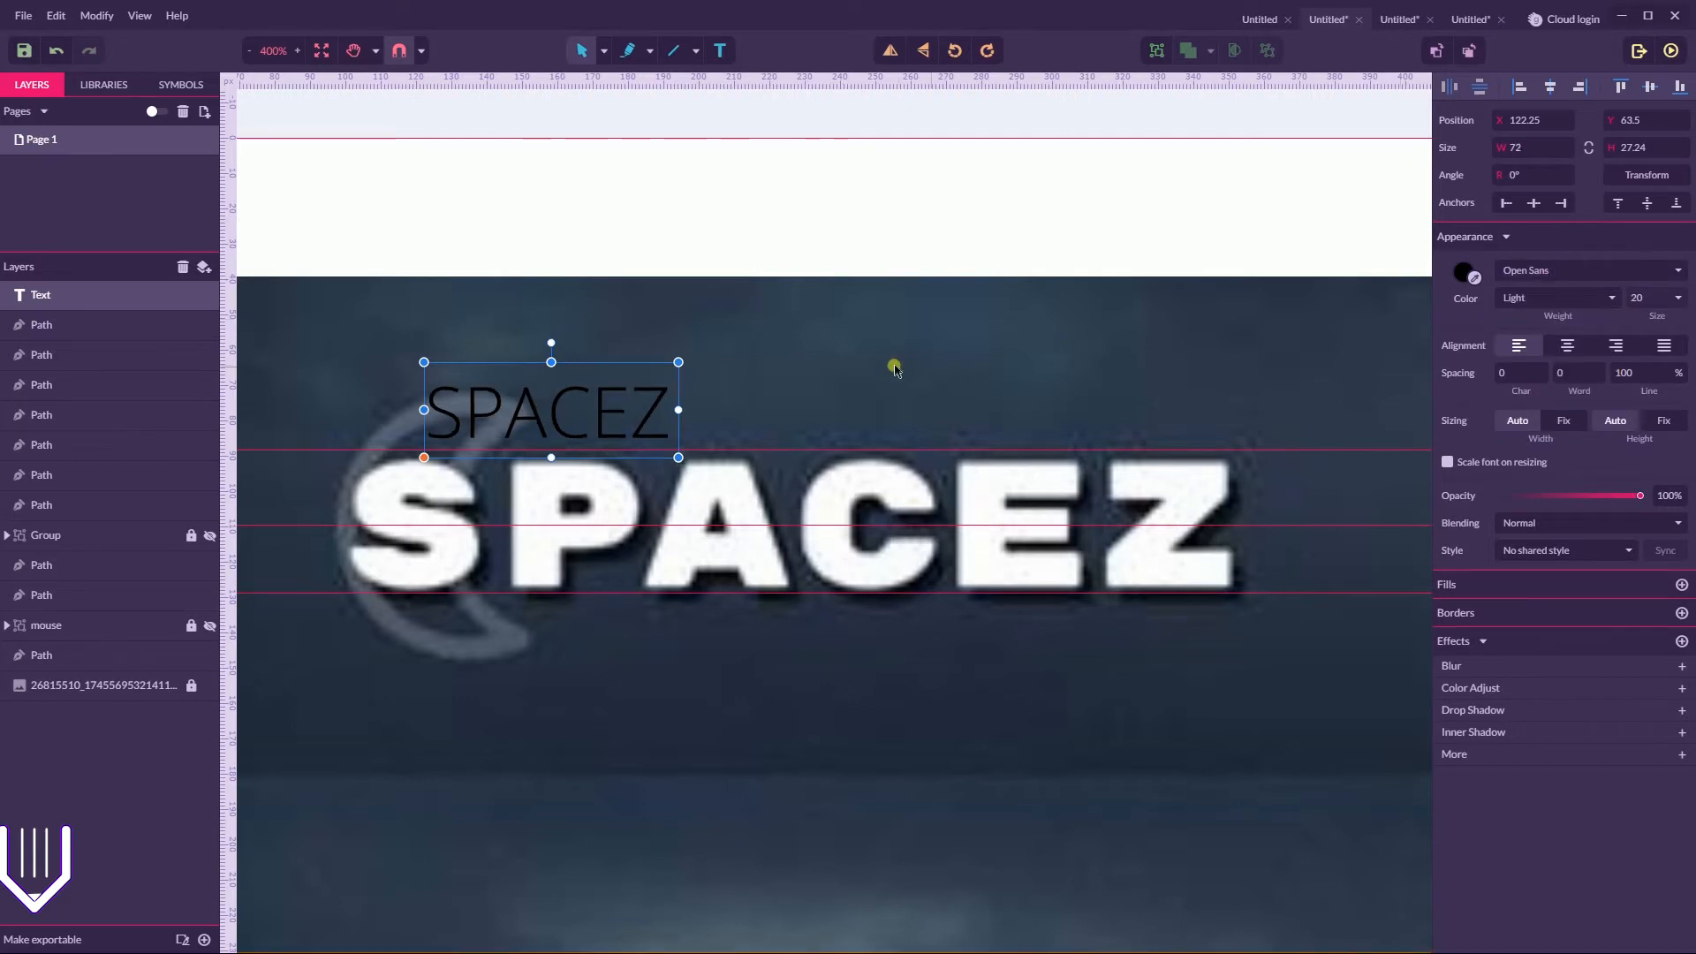
pyautogui.click(1464, 275)
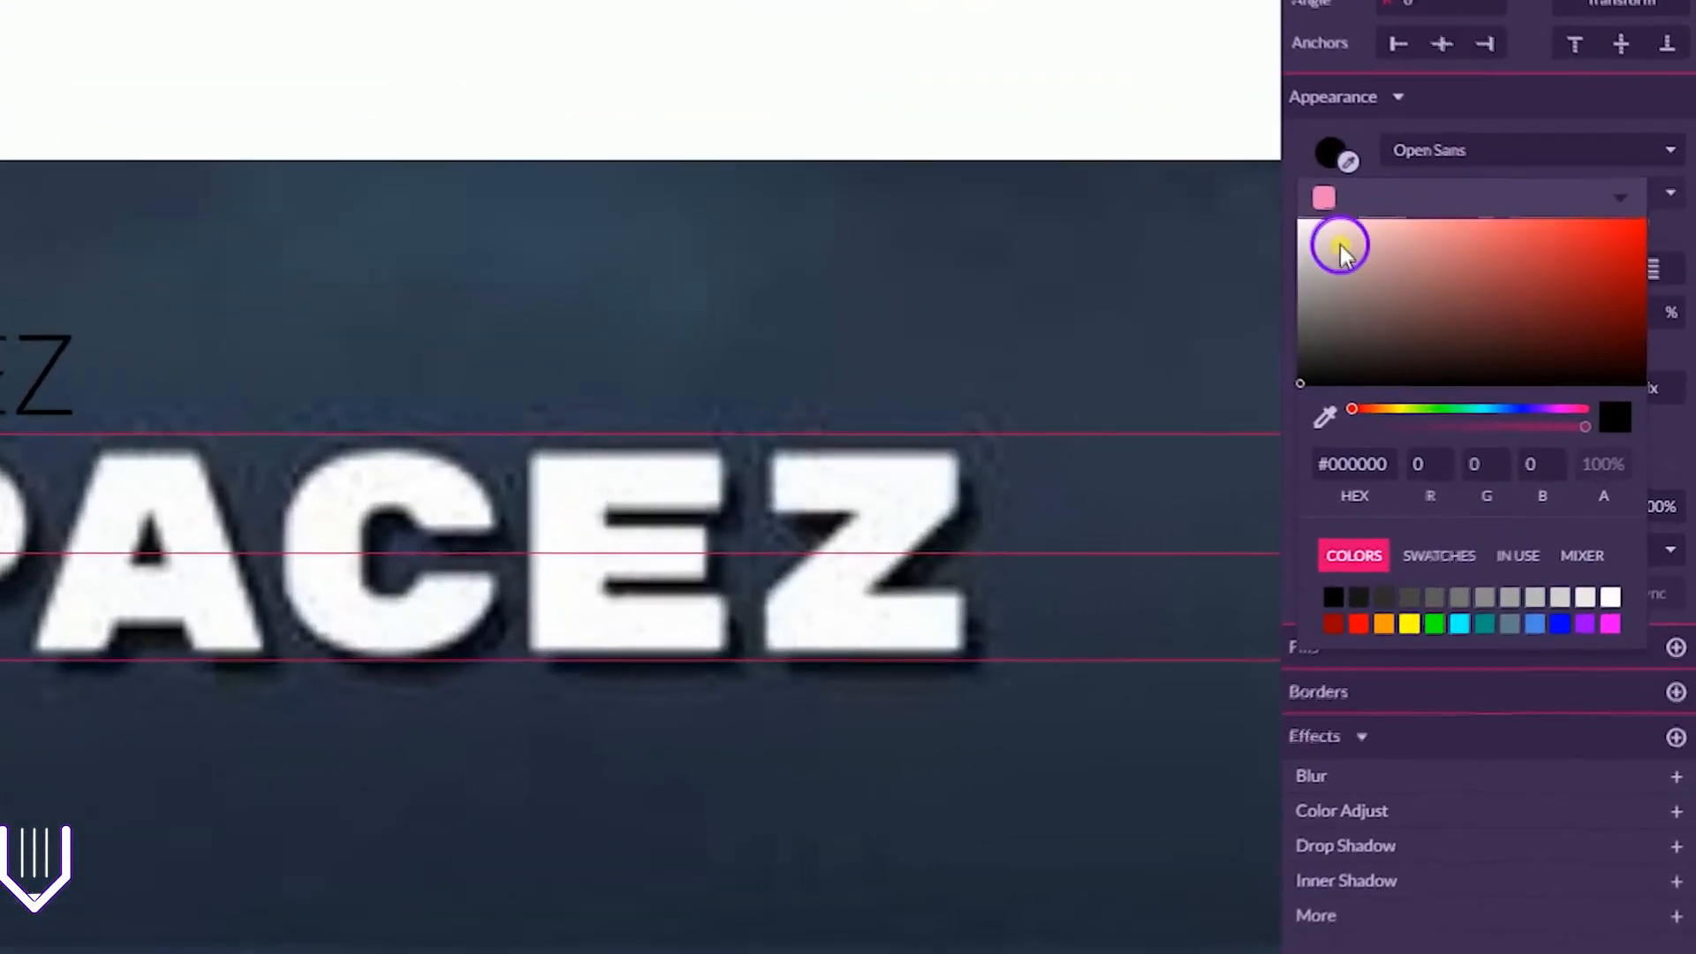
pyautogui.moveTo(1408, 296); pyautogui.dragTo(1331, 239)
pyautogui.click(1299, 150)
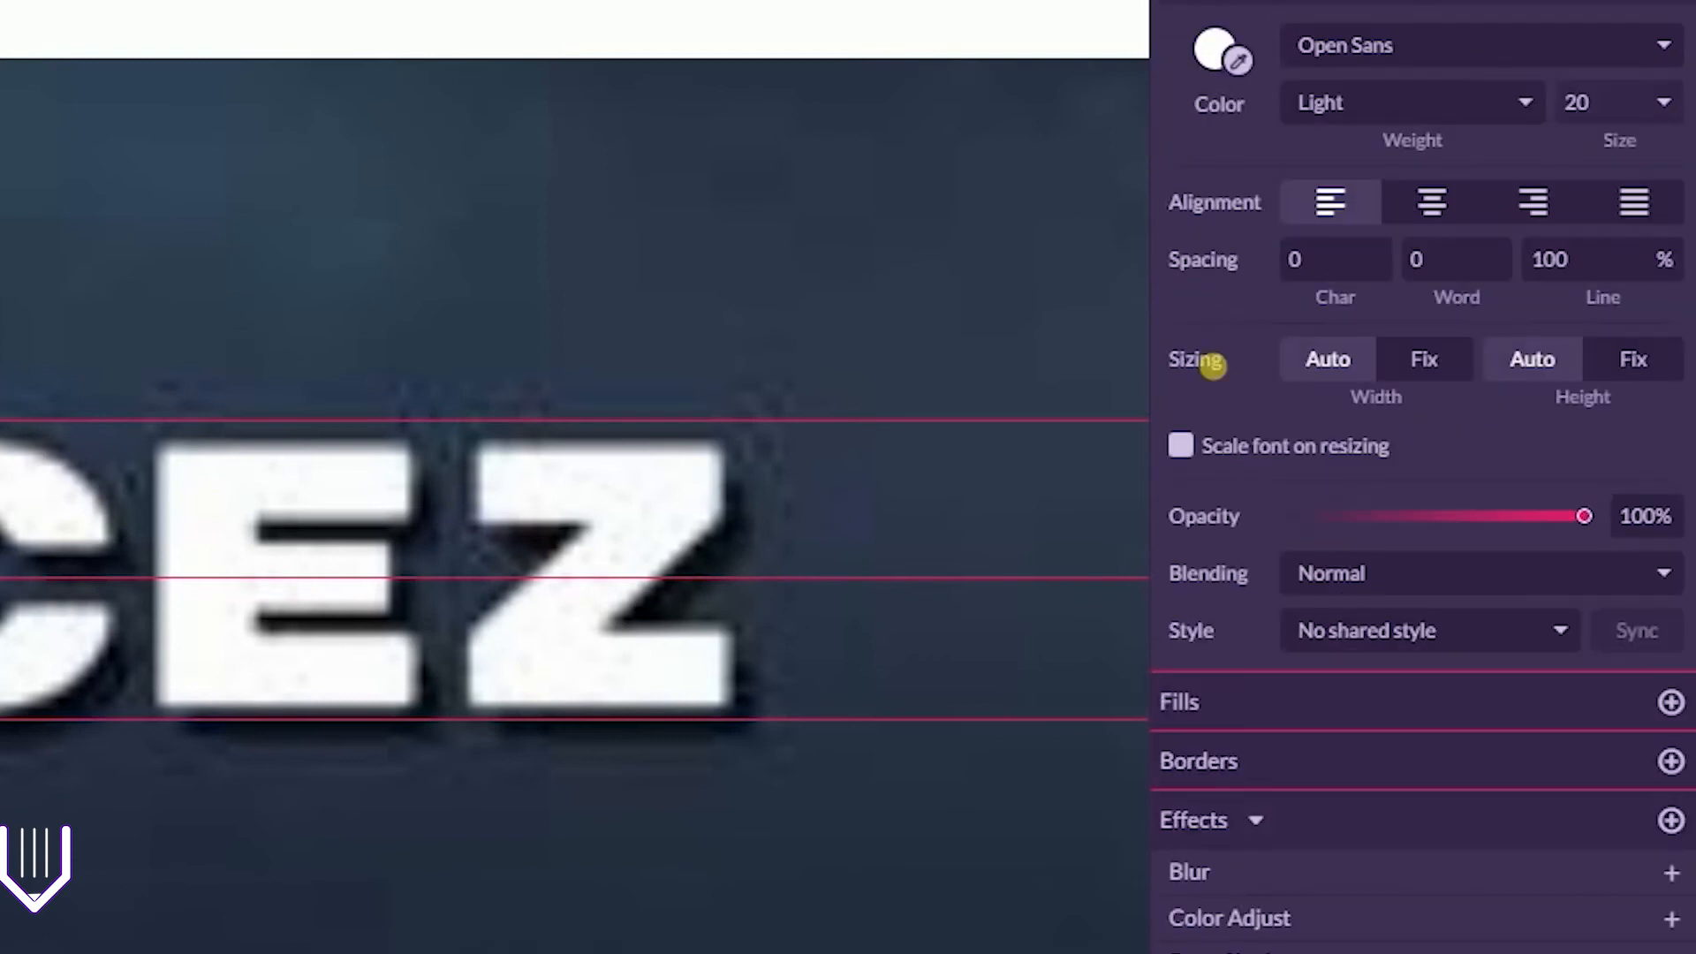
# Set the character spacing of the SPACEZ text to 20 and move the text up, clear of the mock-up logo
pyautogui.click(1339, 260)
pyautogui.write('13')
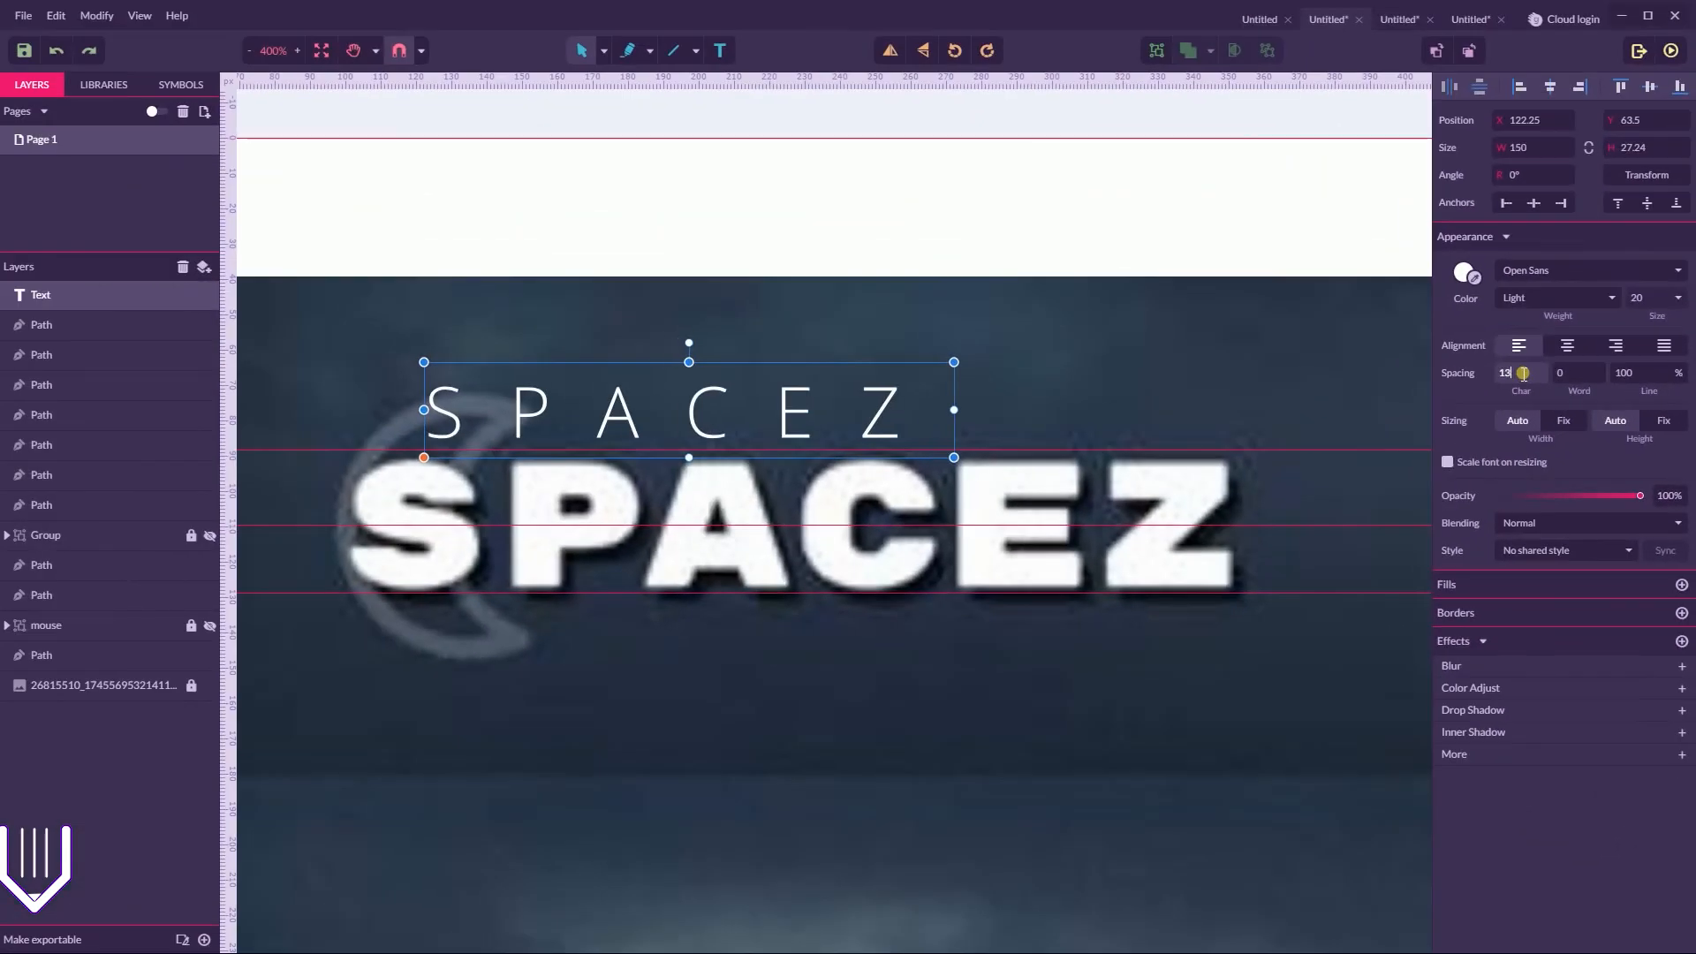
pyautogui.press('Up')
pyautogui.press('Up')
pyautogui.press('Up')
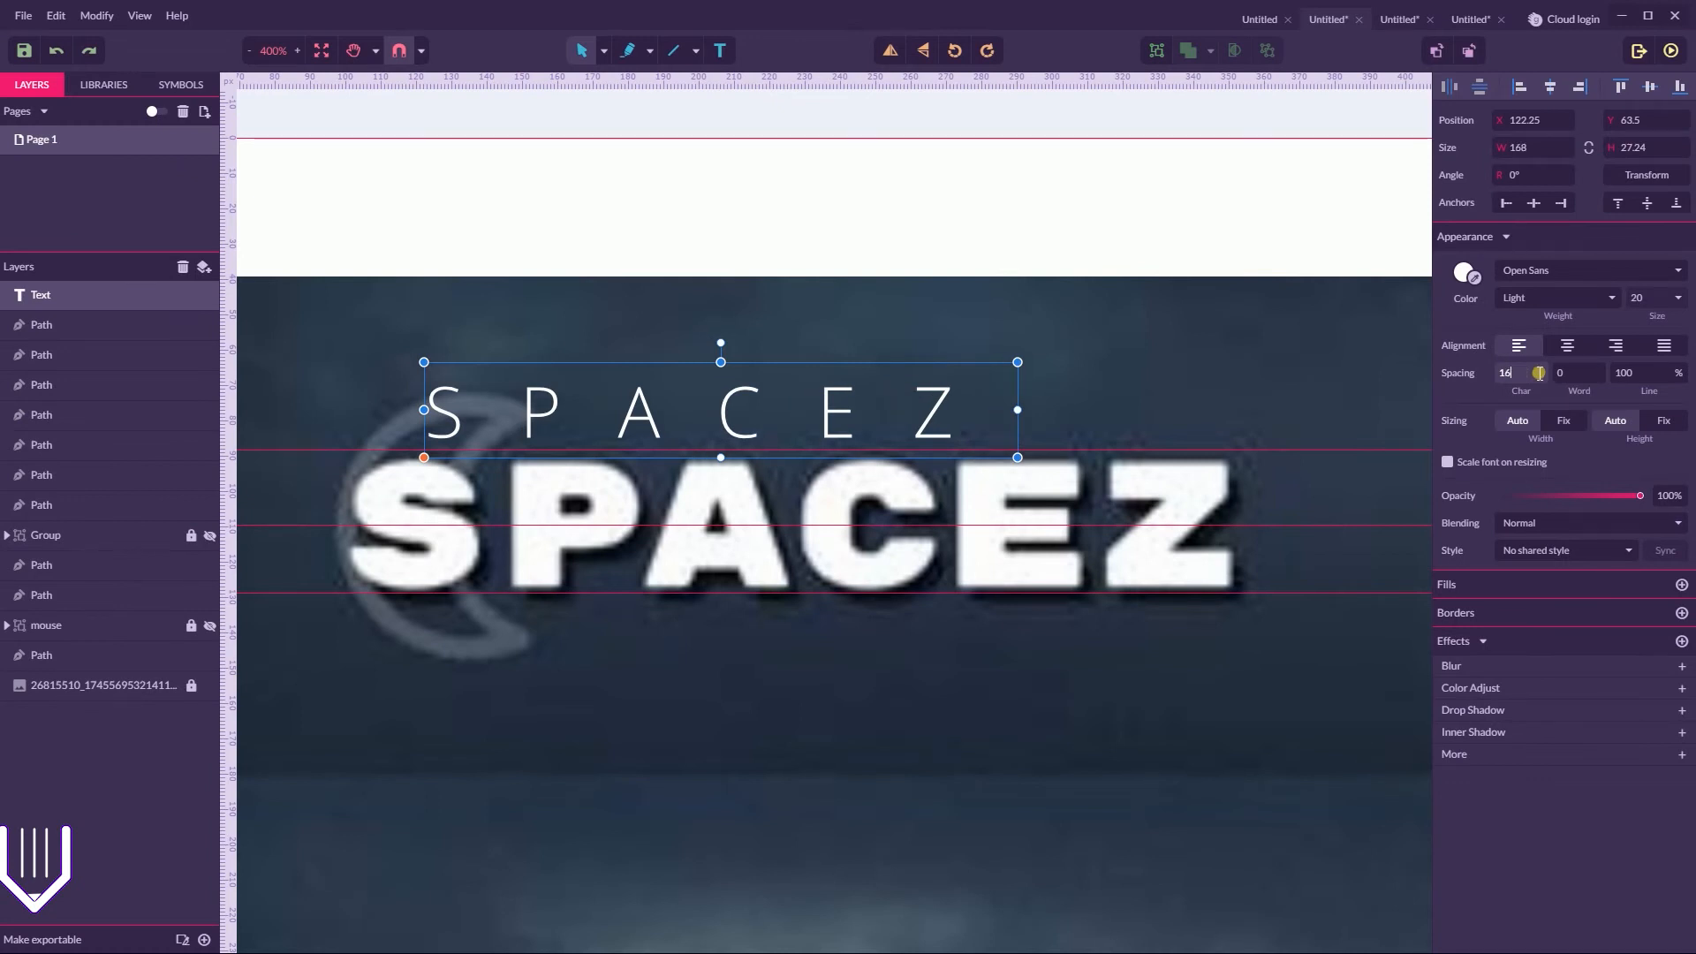
pyautogui.press('Up')
pyautogui.press('Up')
pyautogui.press('Up')
pyautogui.press('Up')
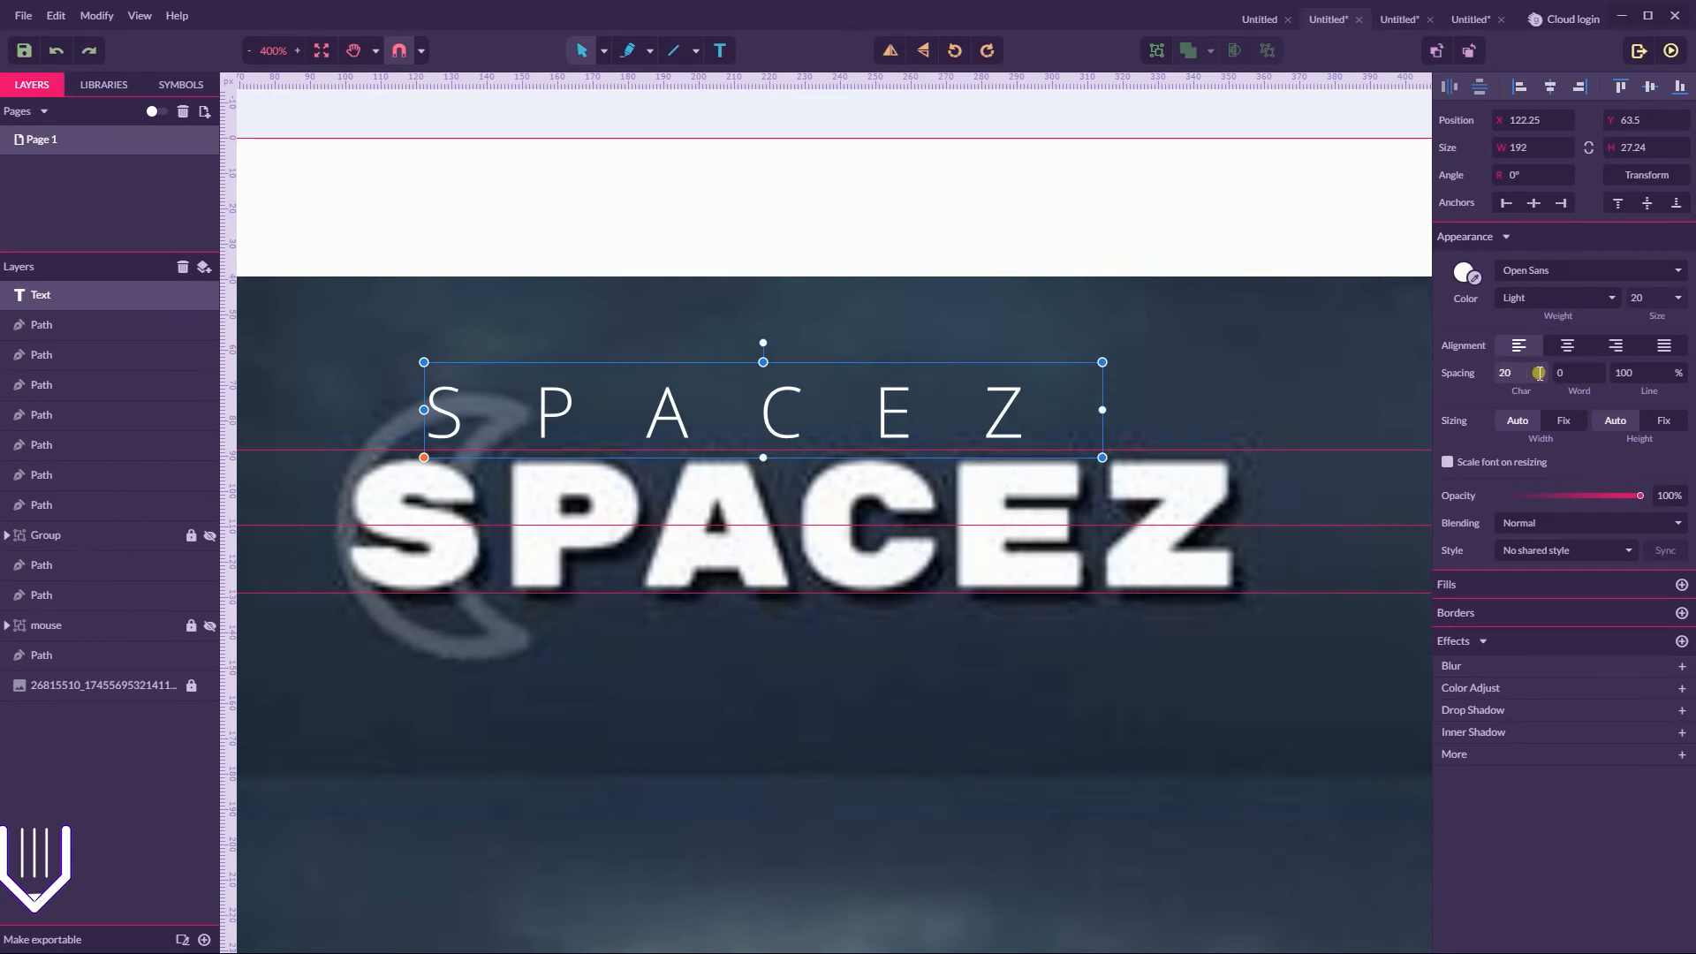
pyautogui.click(1117, 257)
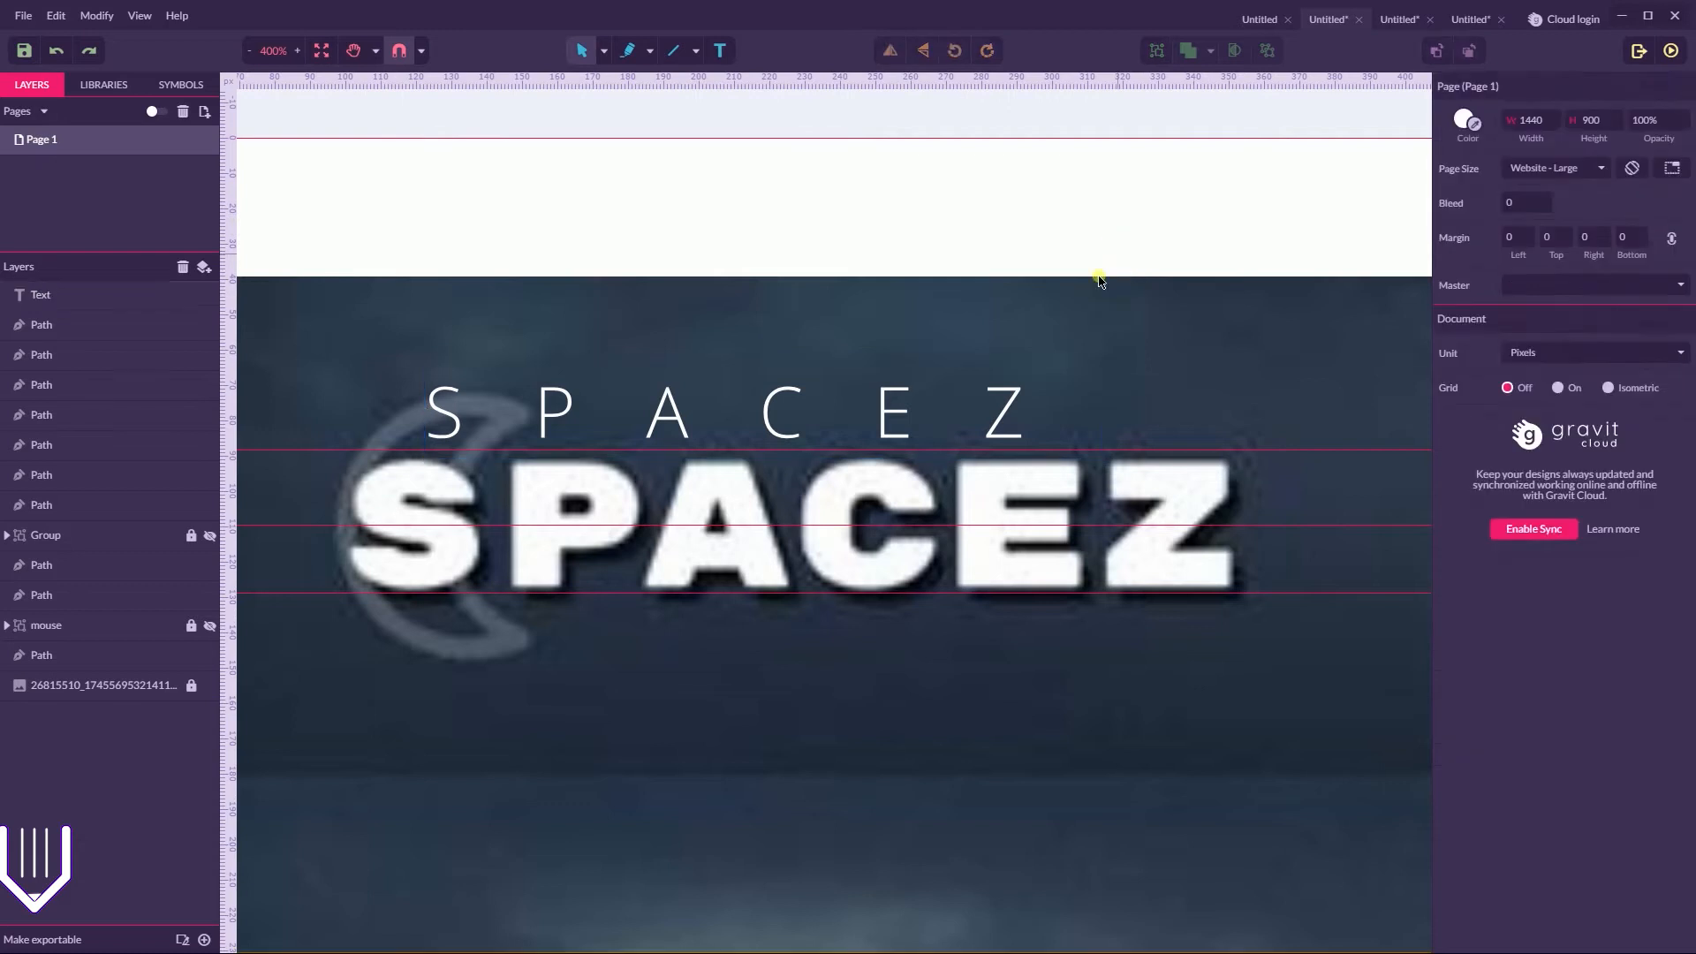
pyautogui.moveTo(1016, 415); pyautogui.dragTo(1032, 358)
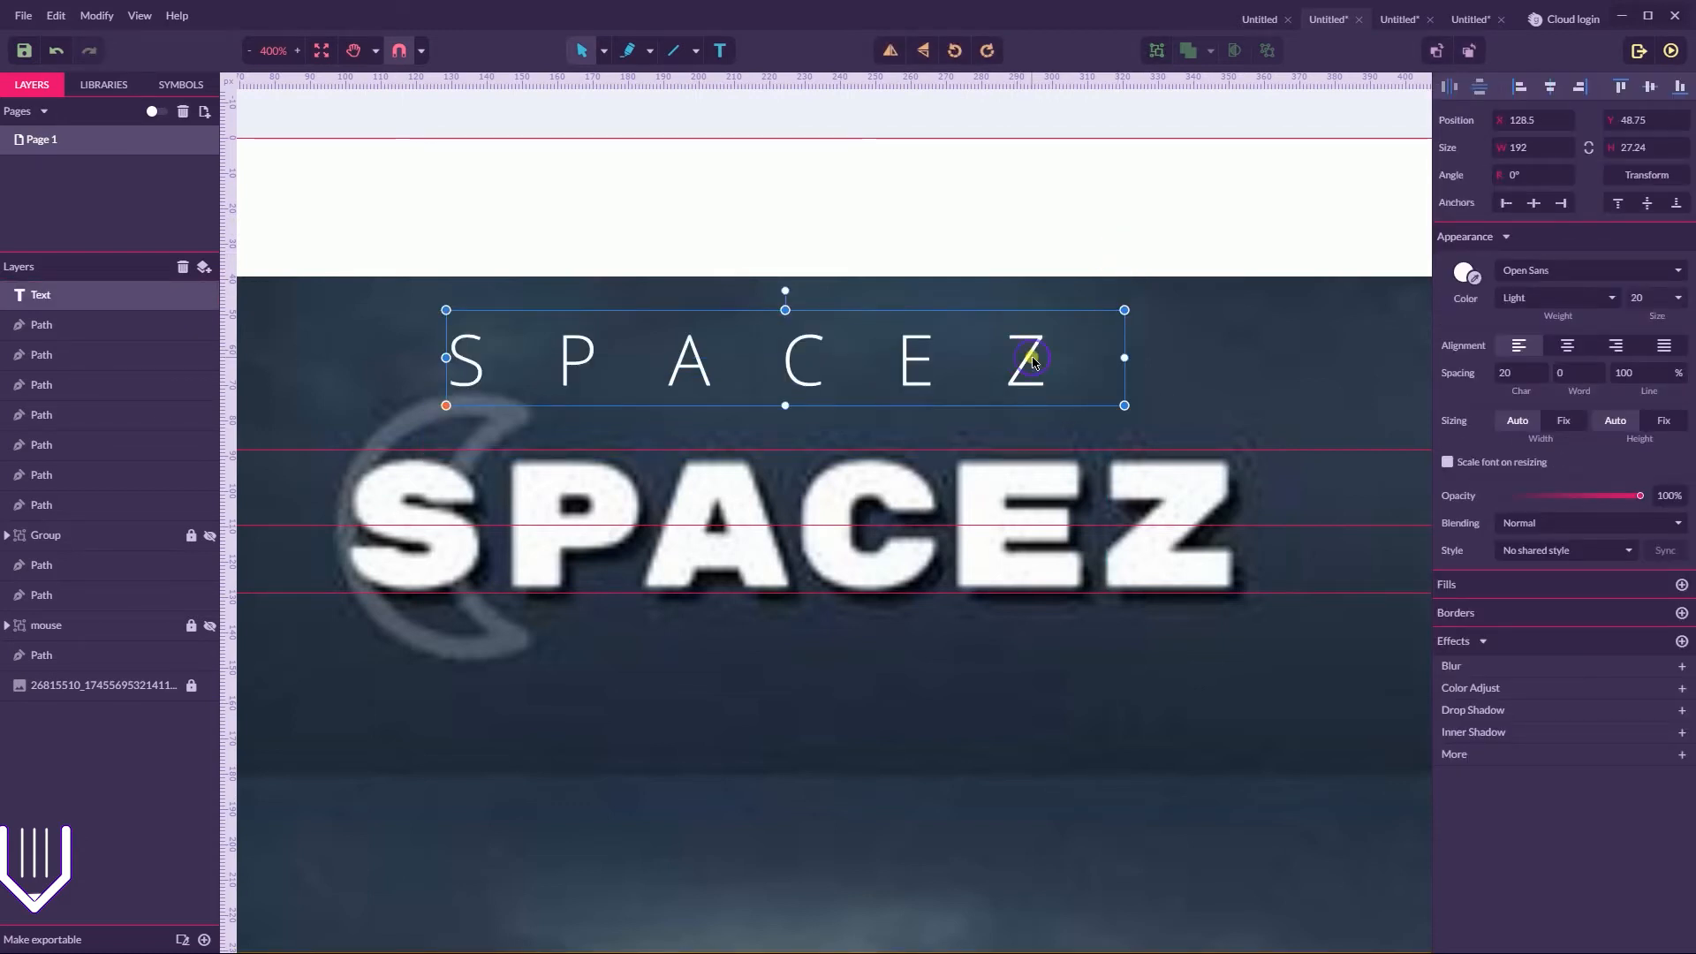
# Recolour only the letter Z of the SPACEZ text light blue (#89B8FF)
pyautogui.doubleClick(1022, 358)
pyautogui.moveTo(1009, 353); pyautogui.dragTo(1083, 345)
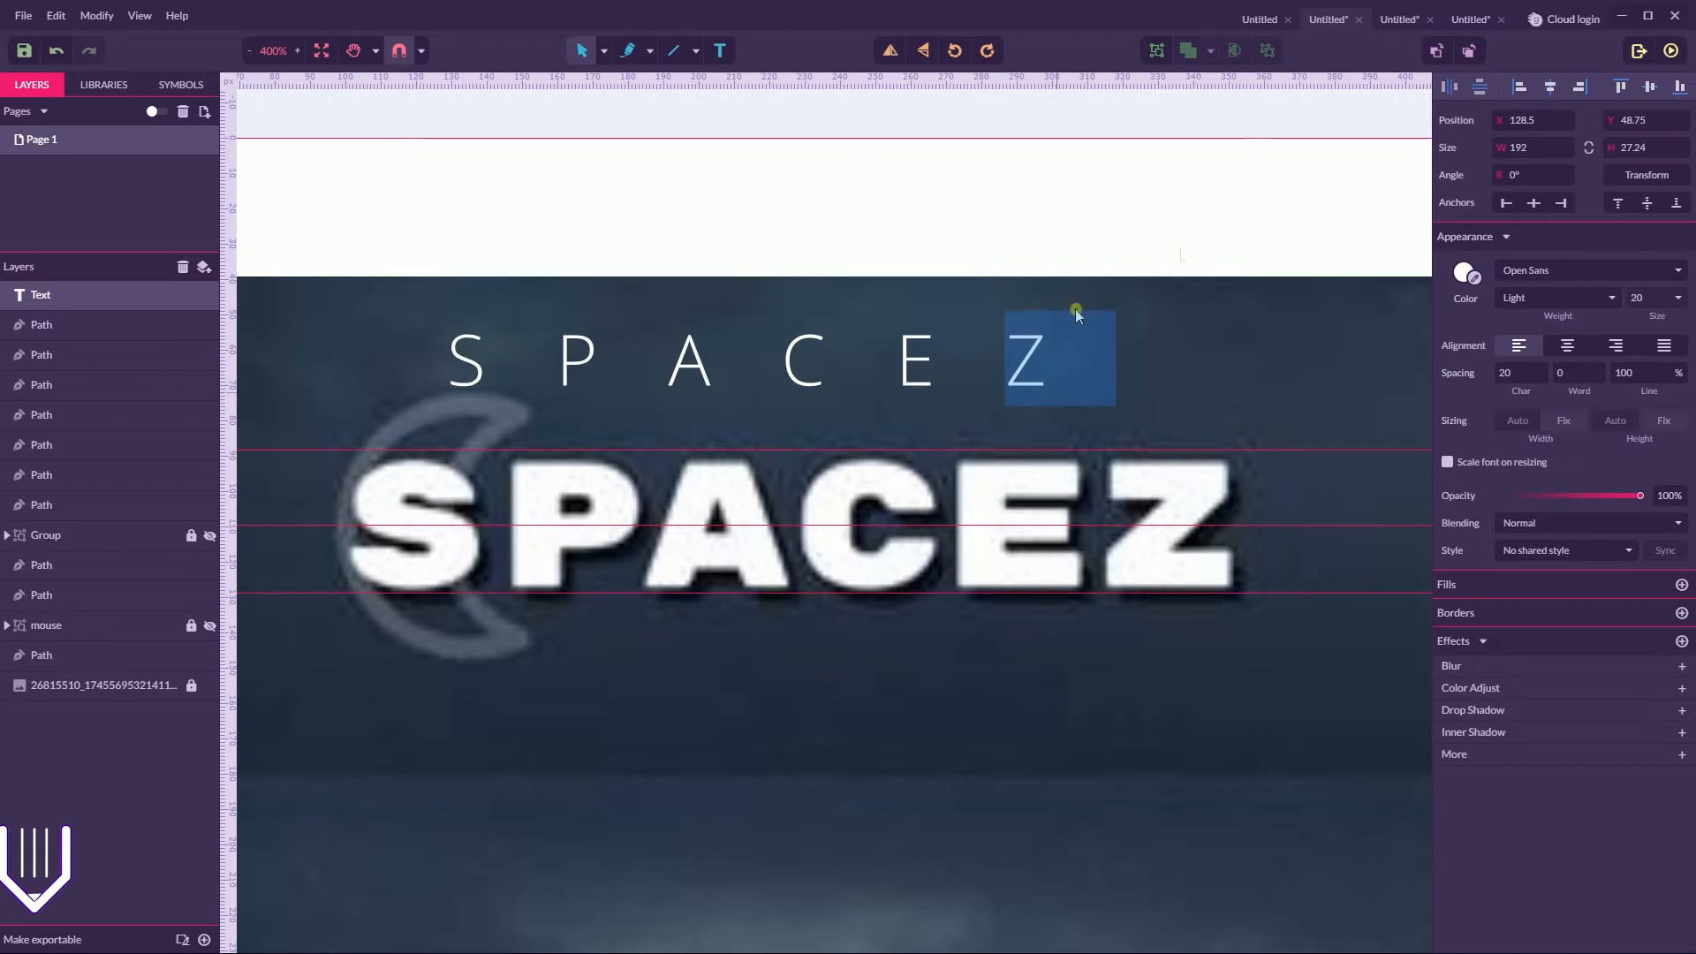
pyautogui.click(1462, 274)
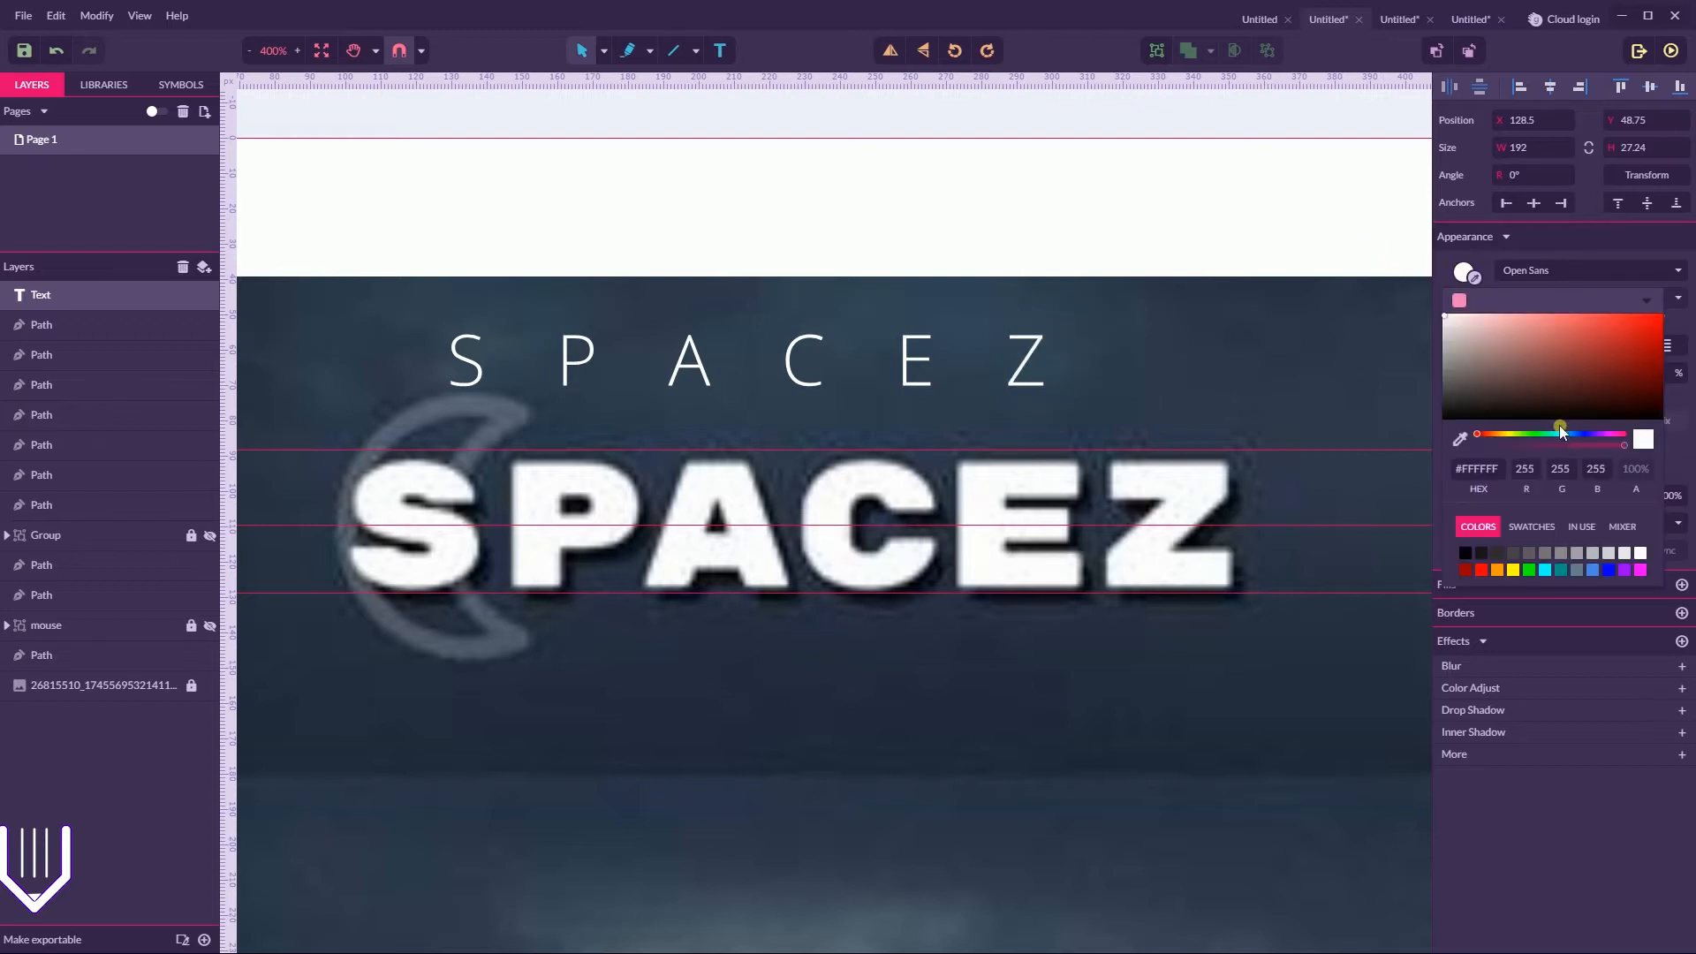
pyautogui.moveTo(1590, 435); pyautogui.dragTo(1566, 439)
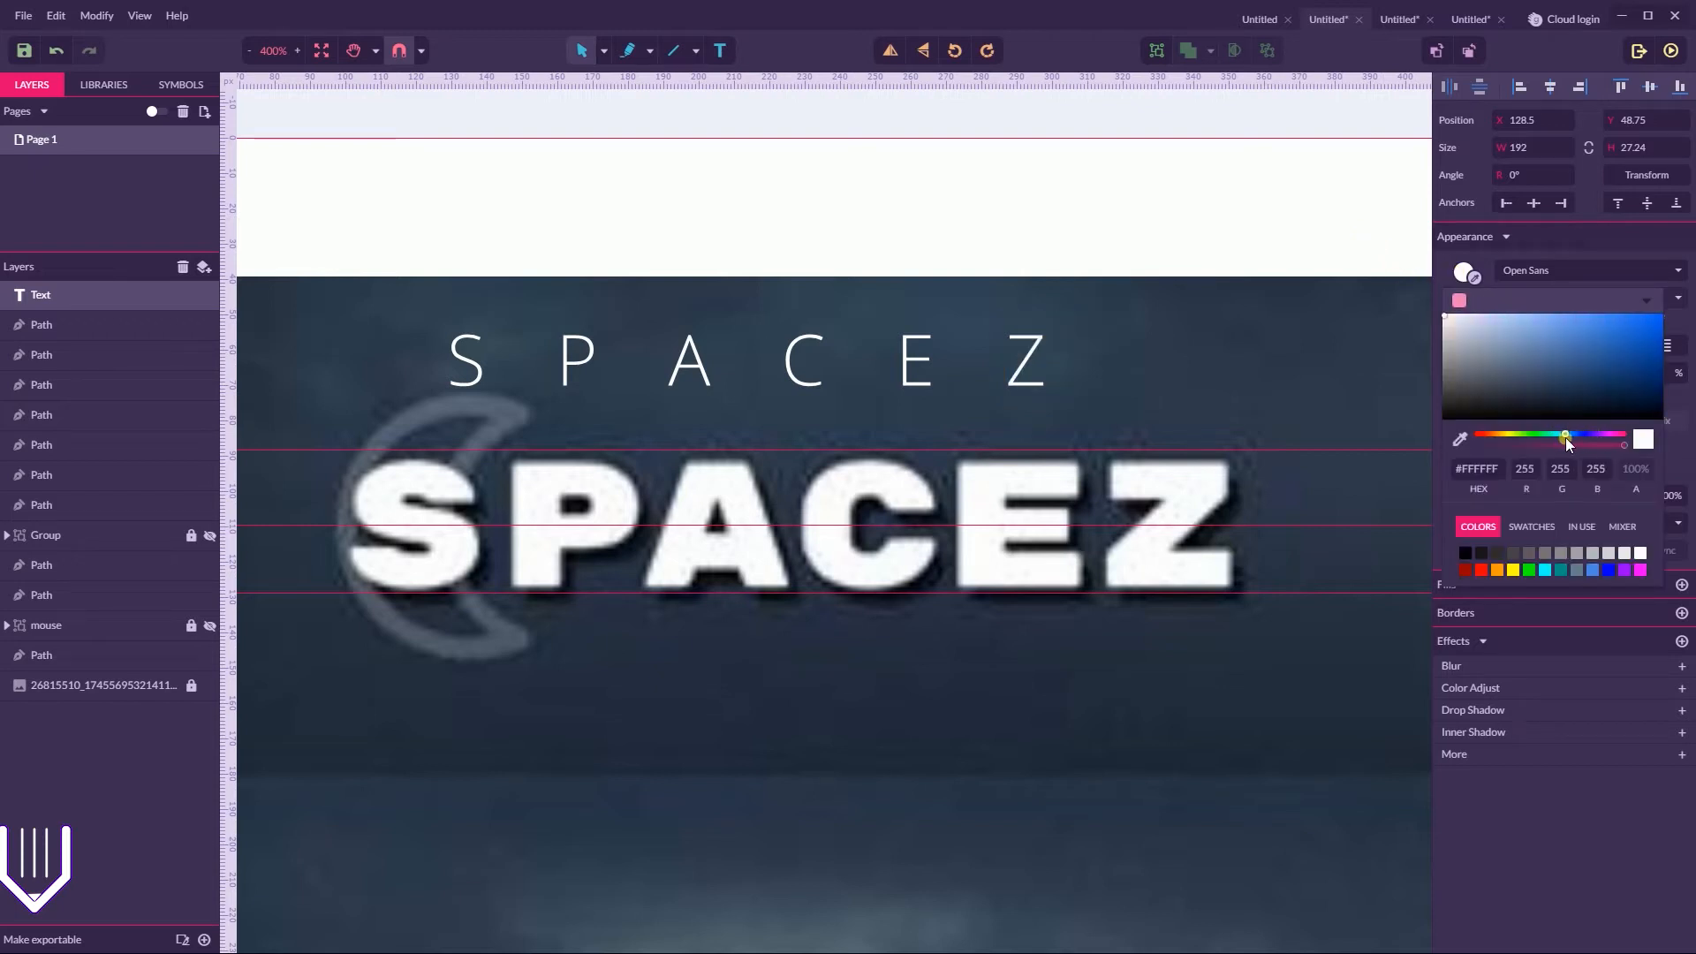
pyautogui.moveTo(1560, 332); pyautogui.dragTo(1548, 319)
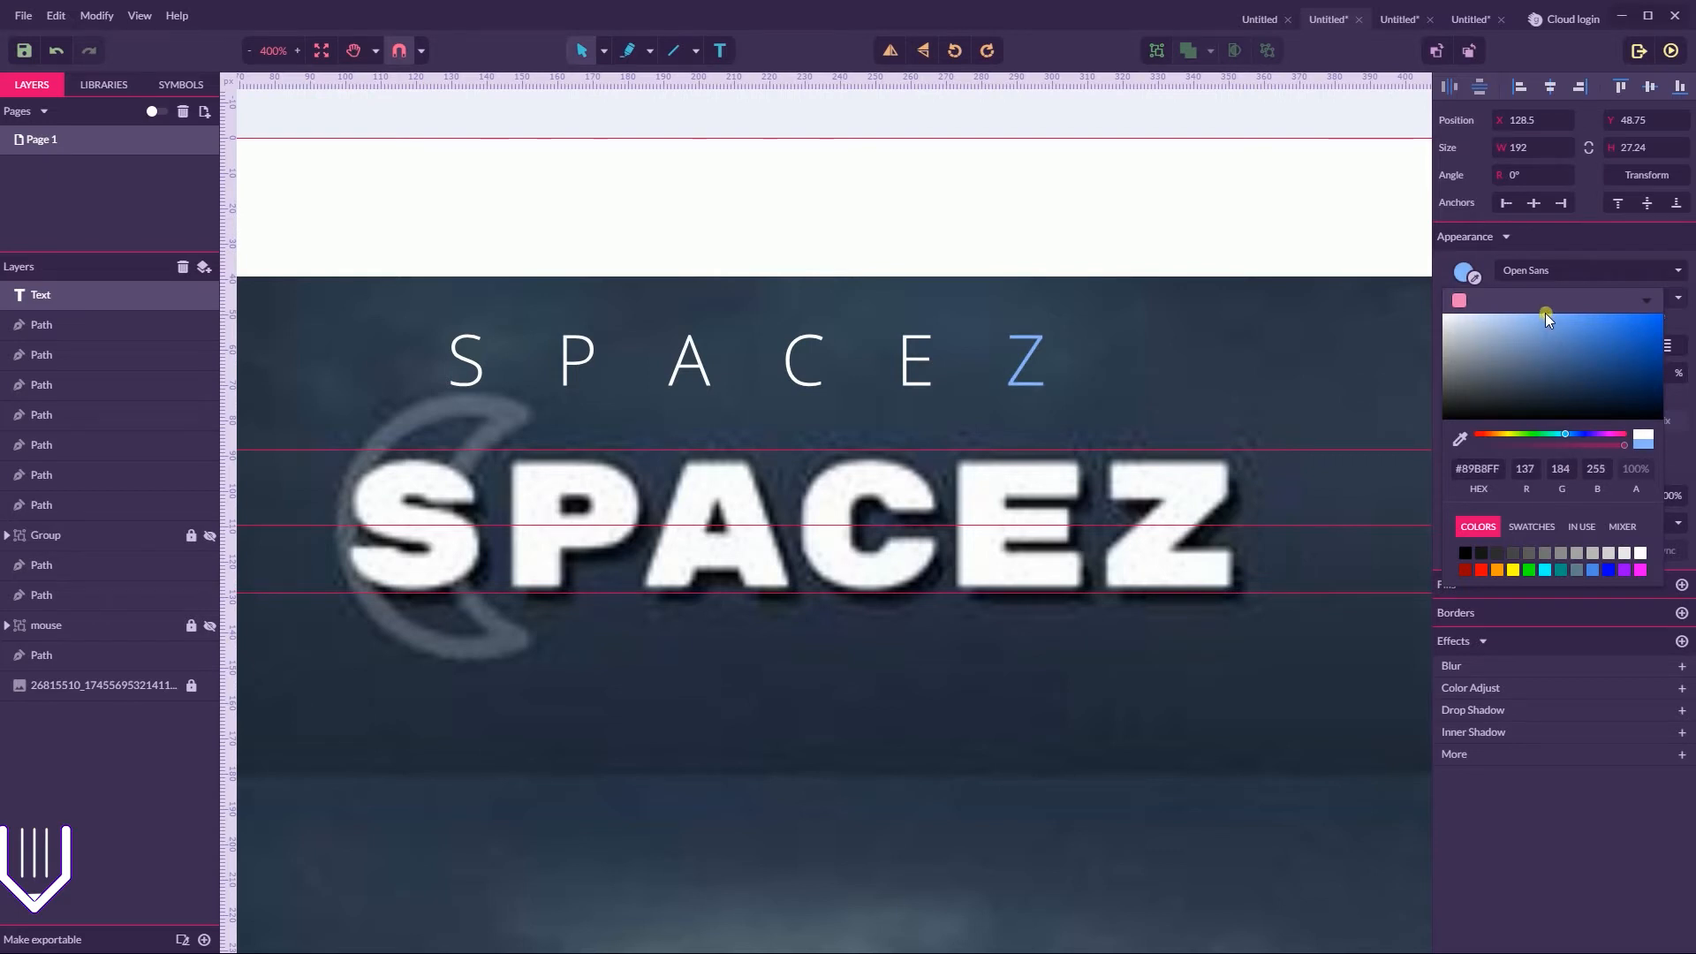
pyautogui.click(1023, 236)
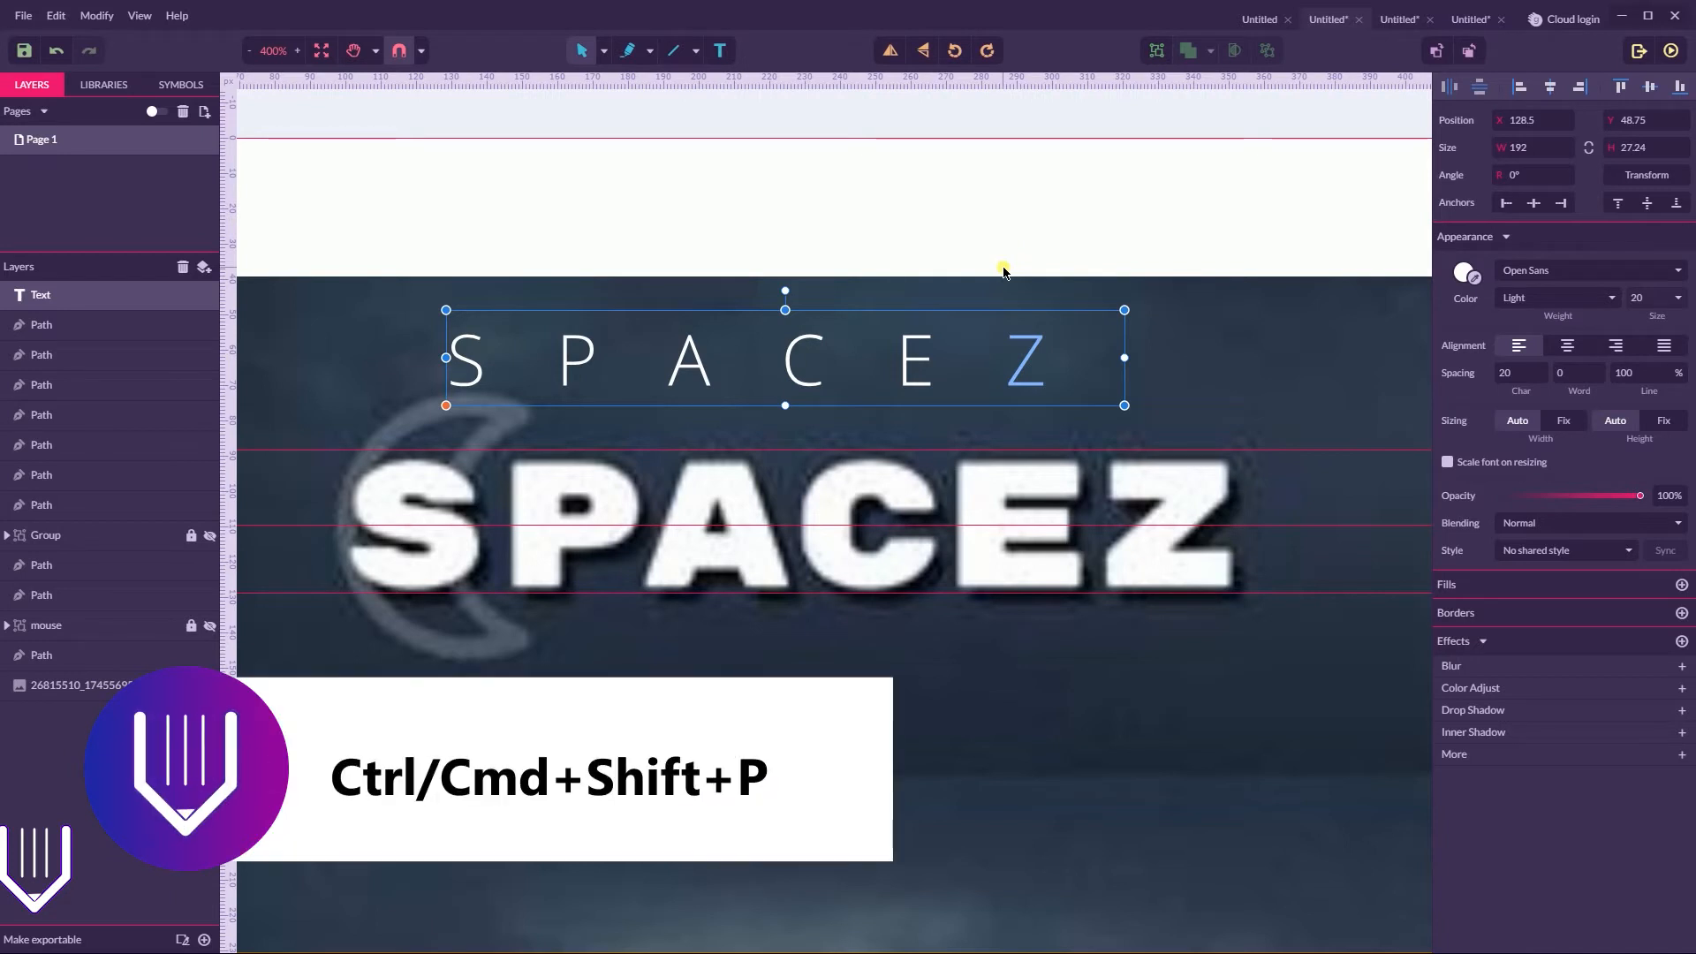
# Convert the SPACEZ text to paths and check that the blue Z can be selected on its own
pyautogui.hotkey('ctrl', 'shift', 'p')
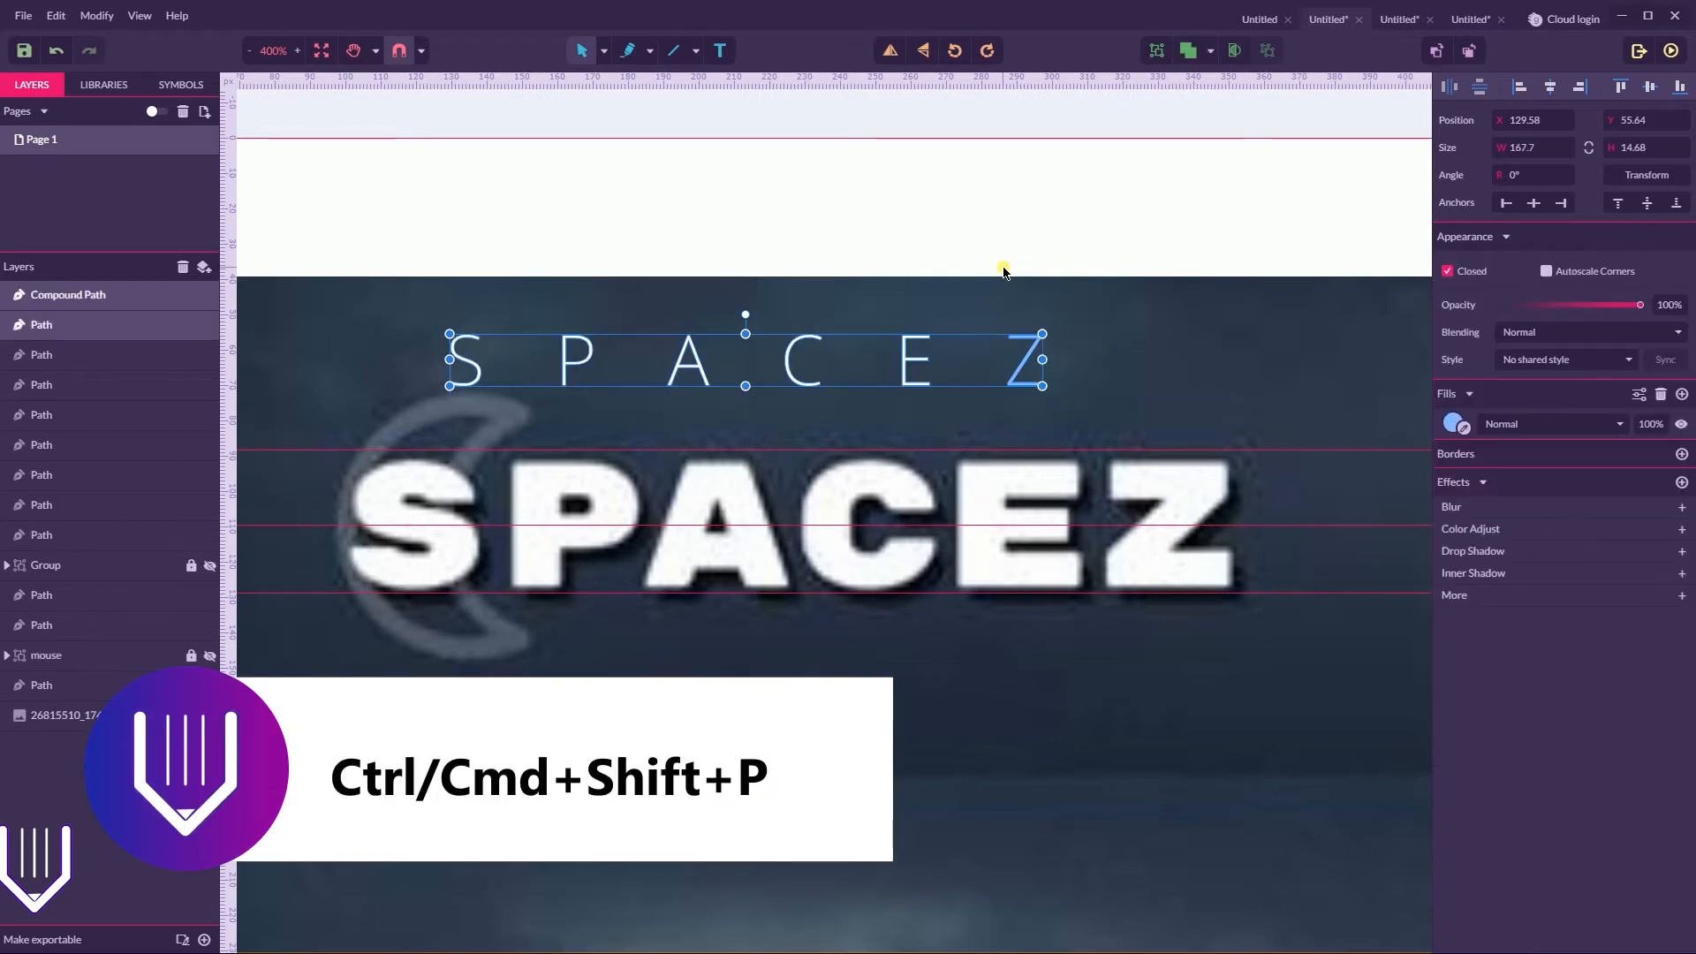
pyautogui.click(946, 243)
pyautogui.click(1036, 364)
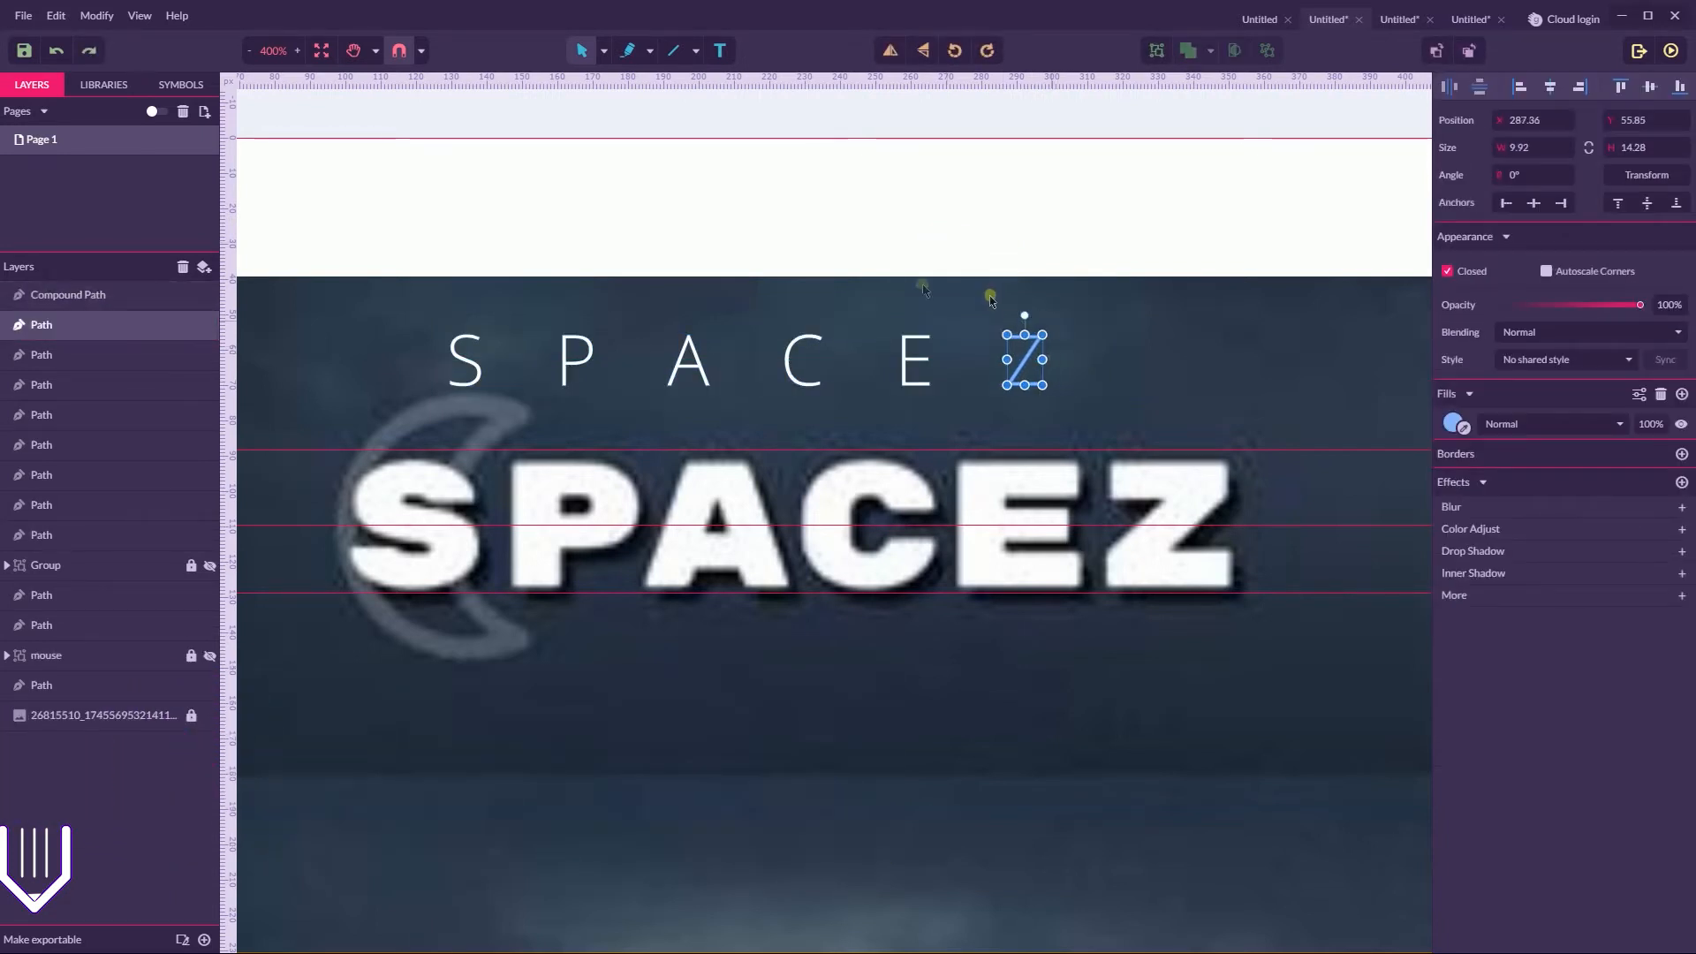
pyautogui.click(884, 286)
# Delete the two anchor points on the underside of the crossbar of the letter A in the white compound path
pyautogui.click(693, 364)
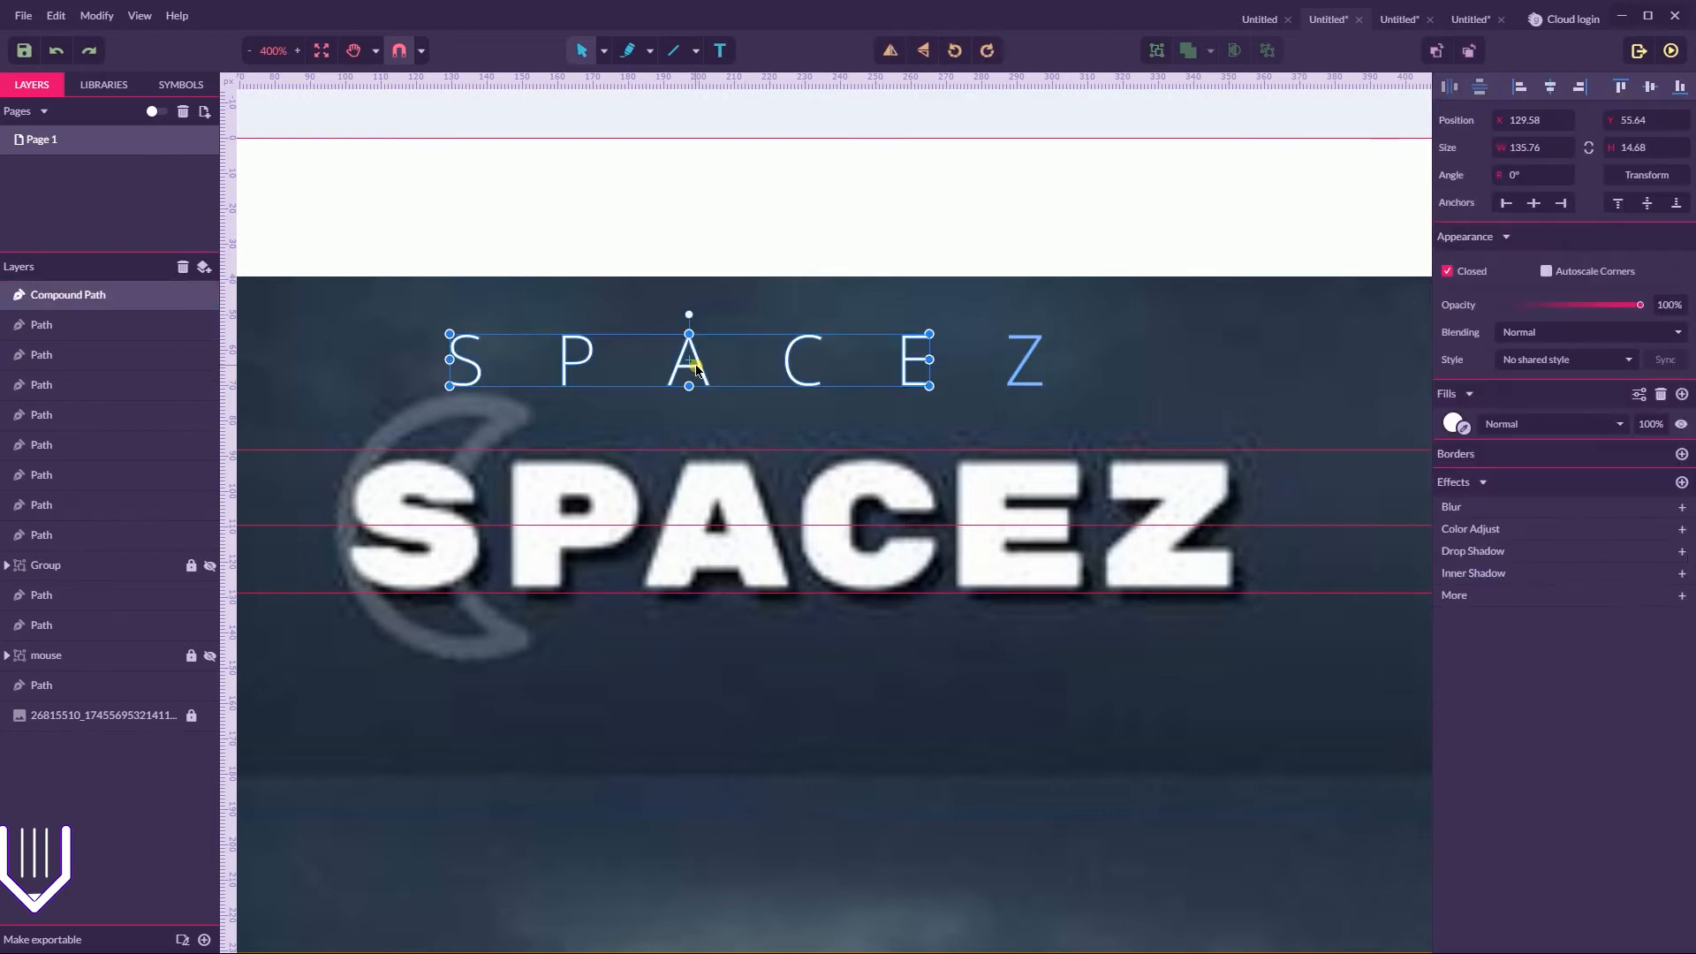
pyautogui.hotkey('ctrl', '+')
pyautogui.hotkey('ctrl', '+')
pyautogui.hotkey('ctrl', '+')
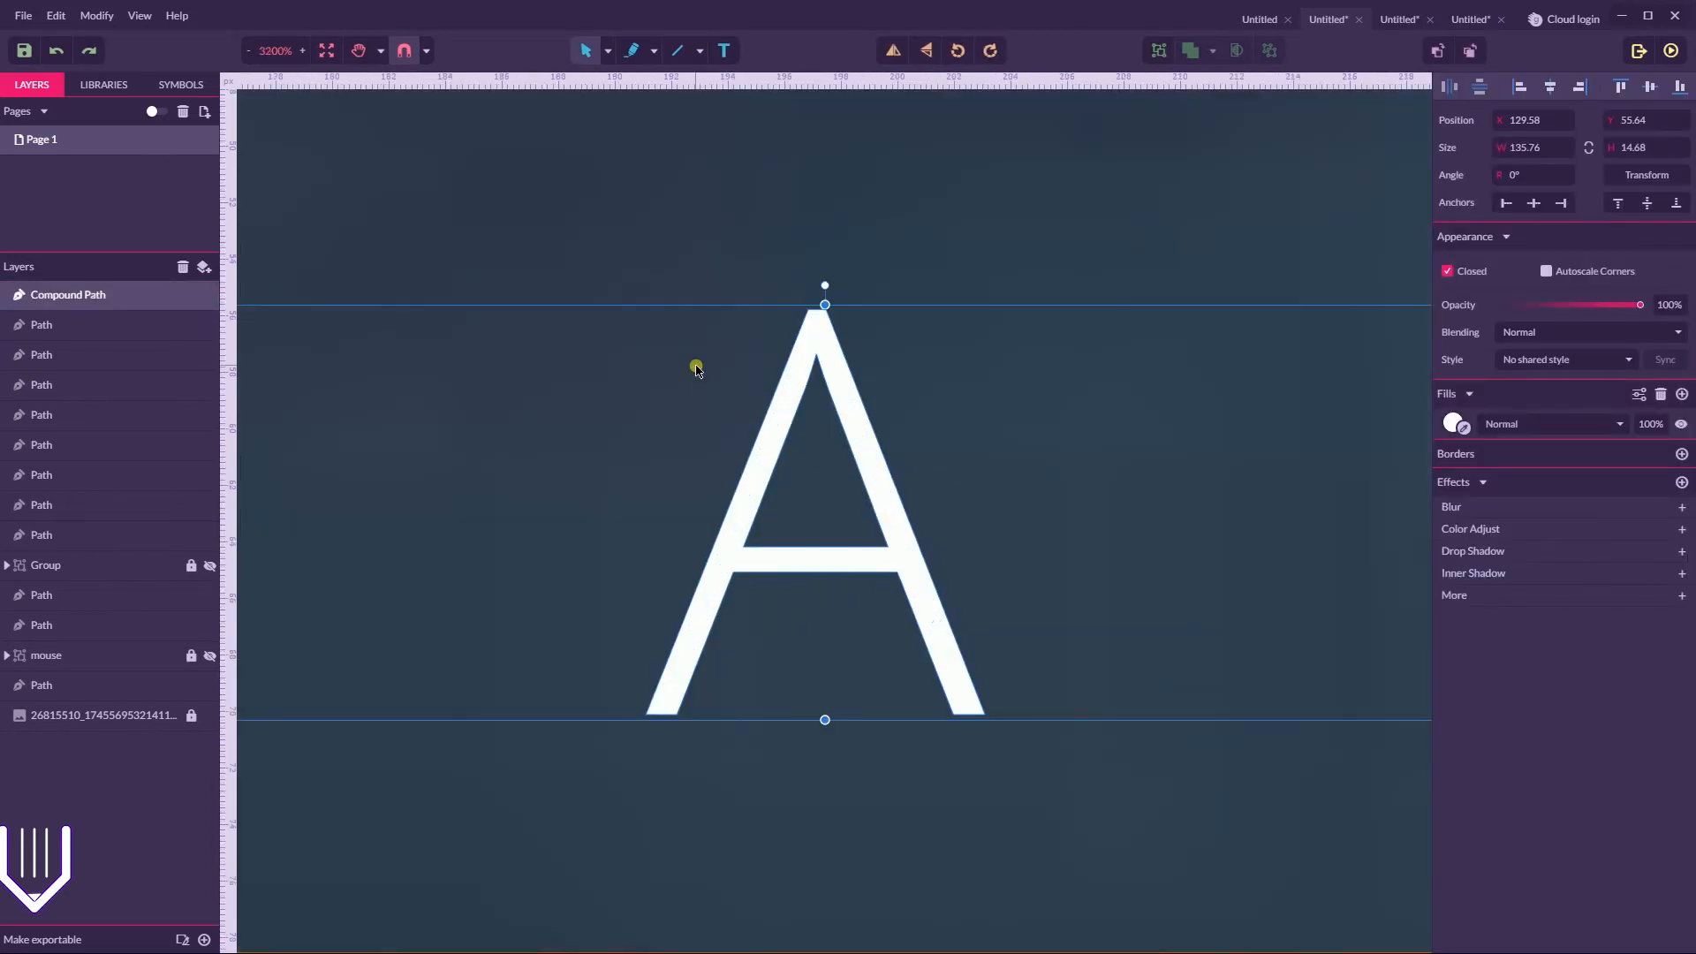
pyautogui.click(608, 50)
pyautogui.click(650, 103)
pyautogui.click(743, 547)
pyautogui.click(734, 573)
pyautogui.press('Delete')
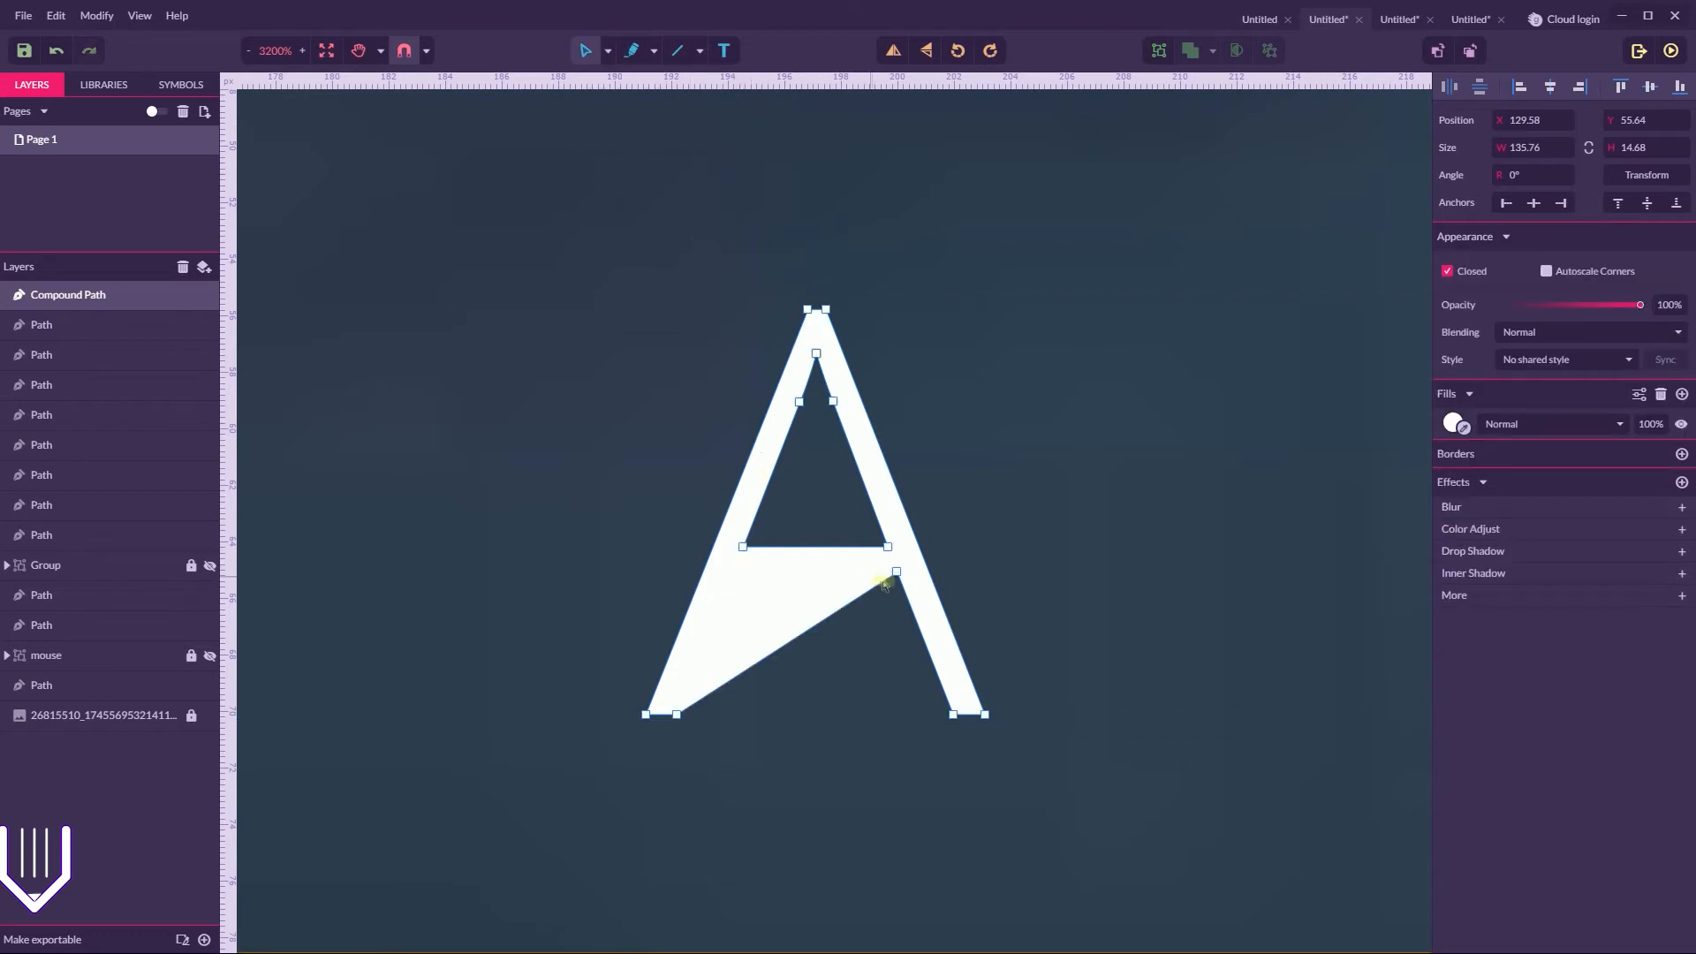
pyautogui.click(897, 571)
pyautogui.press('Delete')
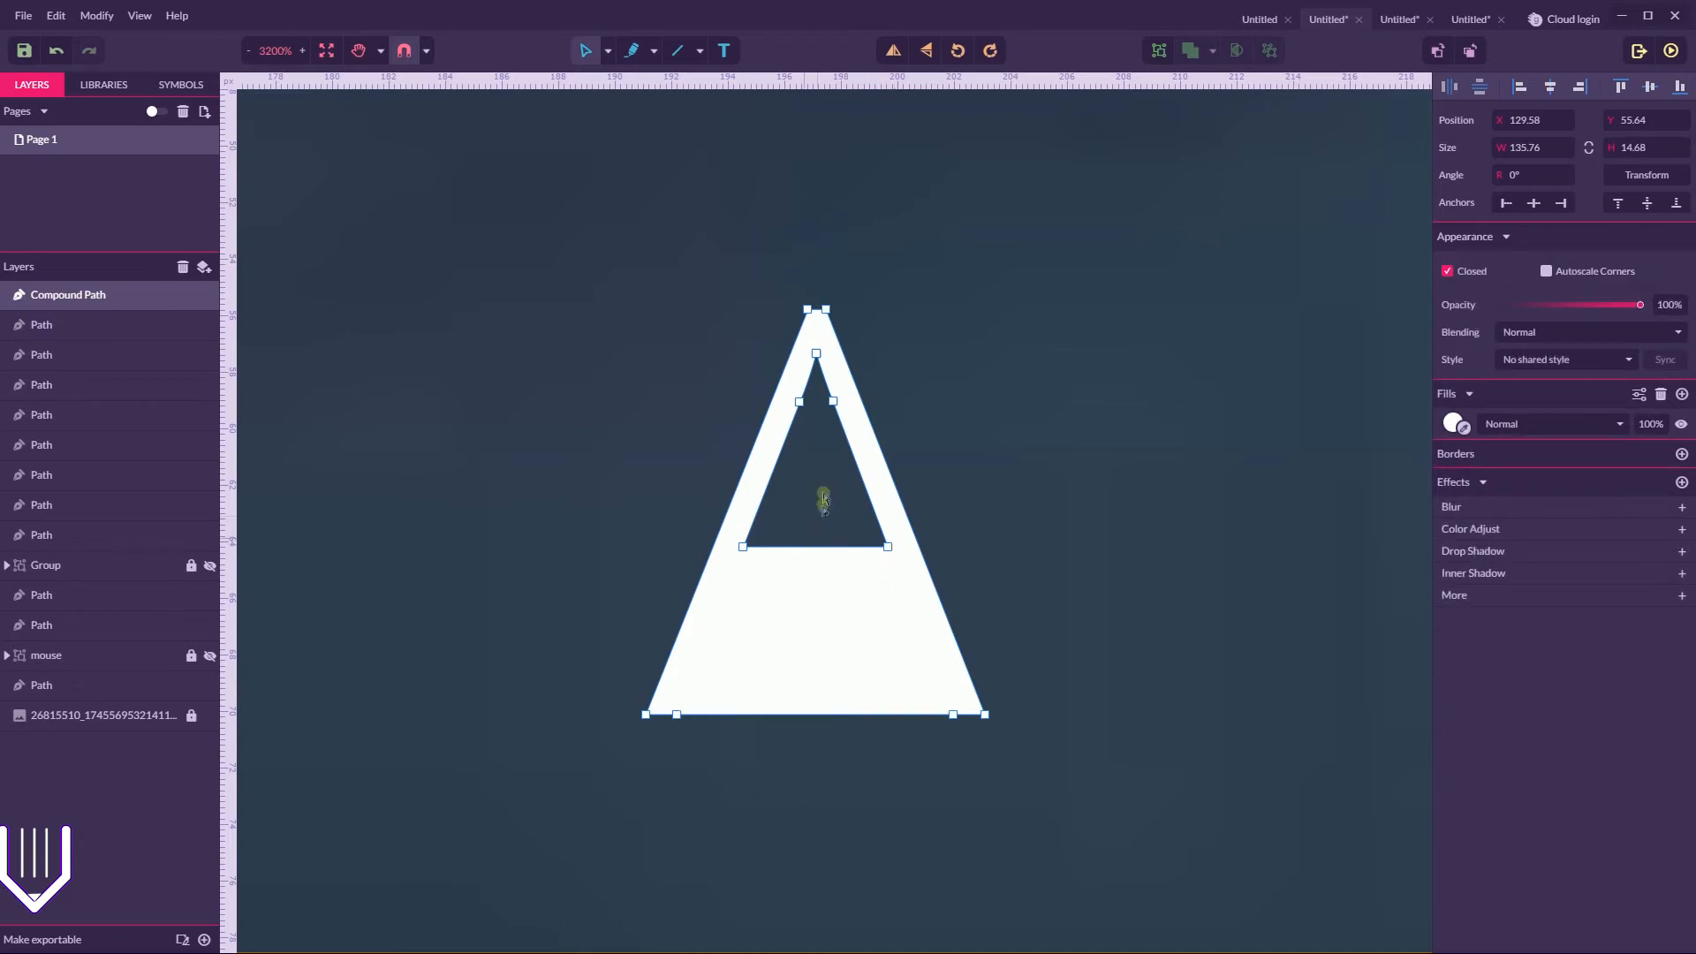
# Move the two lower inner points of the A down to the inner corners of its feet, removing the crossbar
pyautogui.moveTo(744, 553); pyautogui.dragTo(671, 711)
pyautogui.click(887, 549)
pyautogui.moveTo(890, 553); pyautogui.dragTo(954, 713)
pyautogui.click(749, 771)
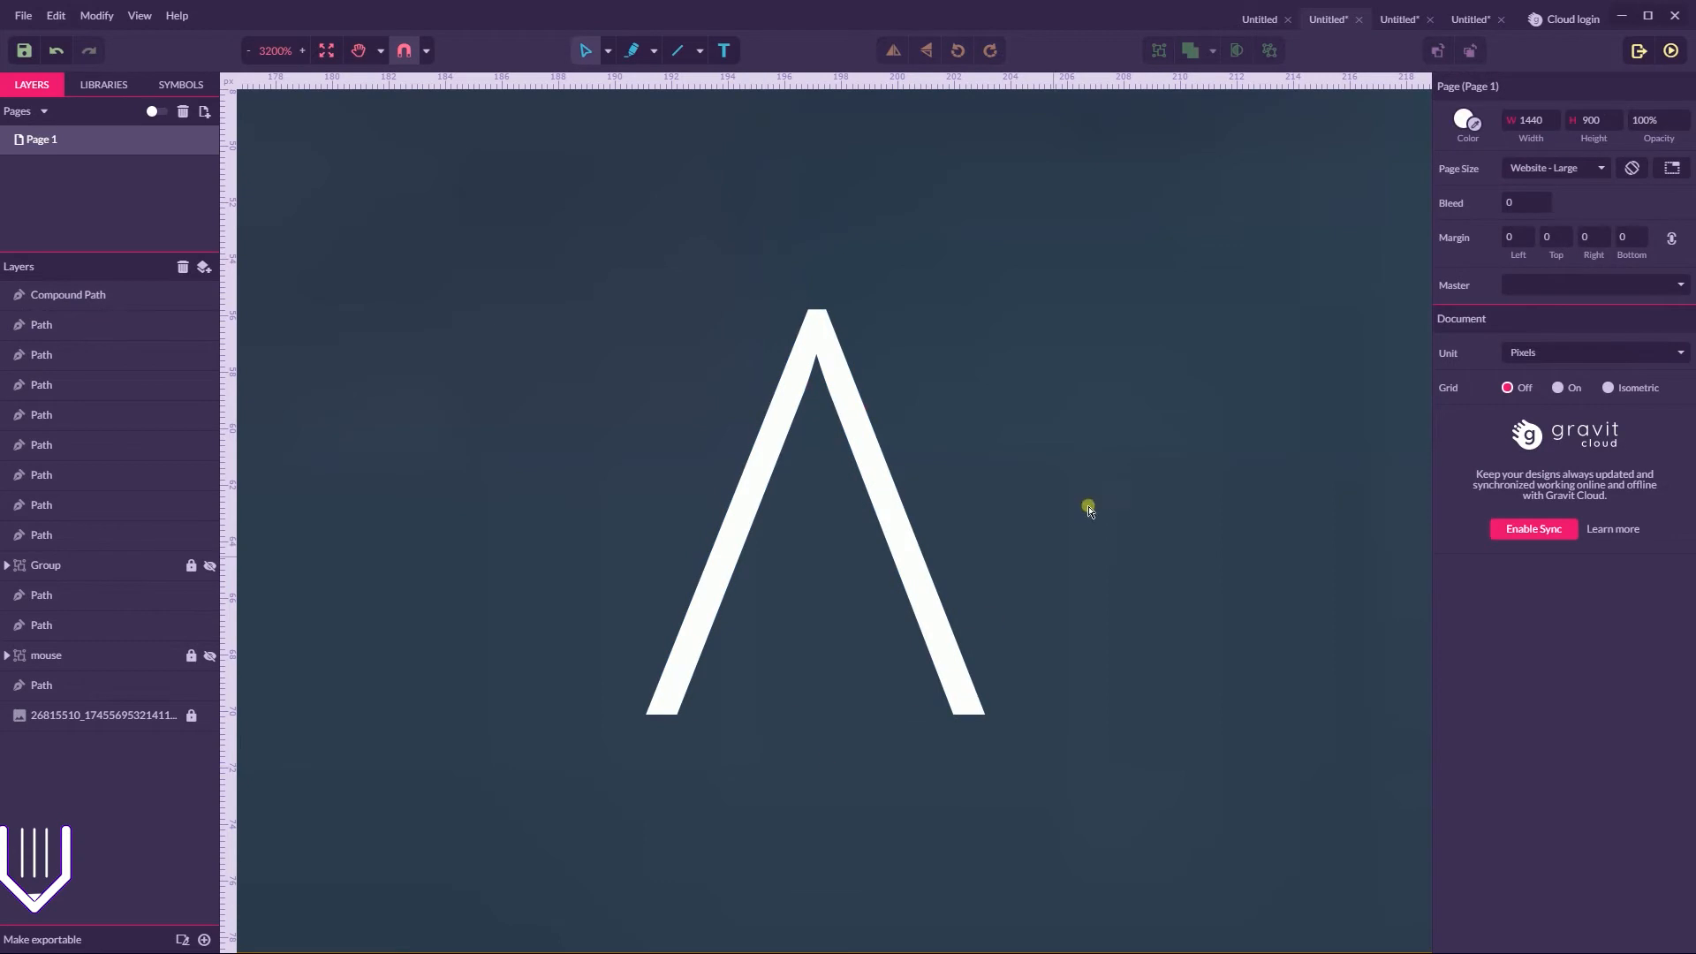
# Examine the reworked SPACEZ logo and the mock-up's "Reach the sky" headline area
pyautogui.hotkey('ctrl', '-')
pyautogui.hotkey('ctrl', '-')
pyautogui.hotkey('ctrl', '-')
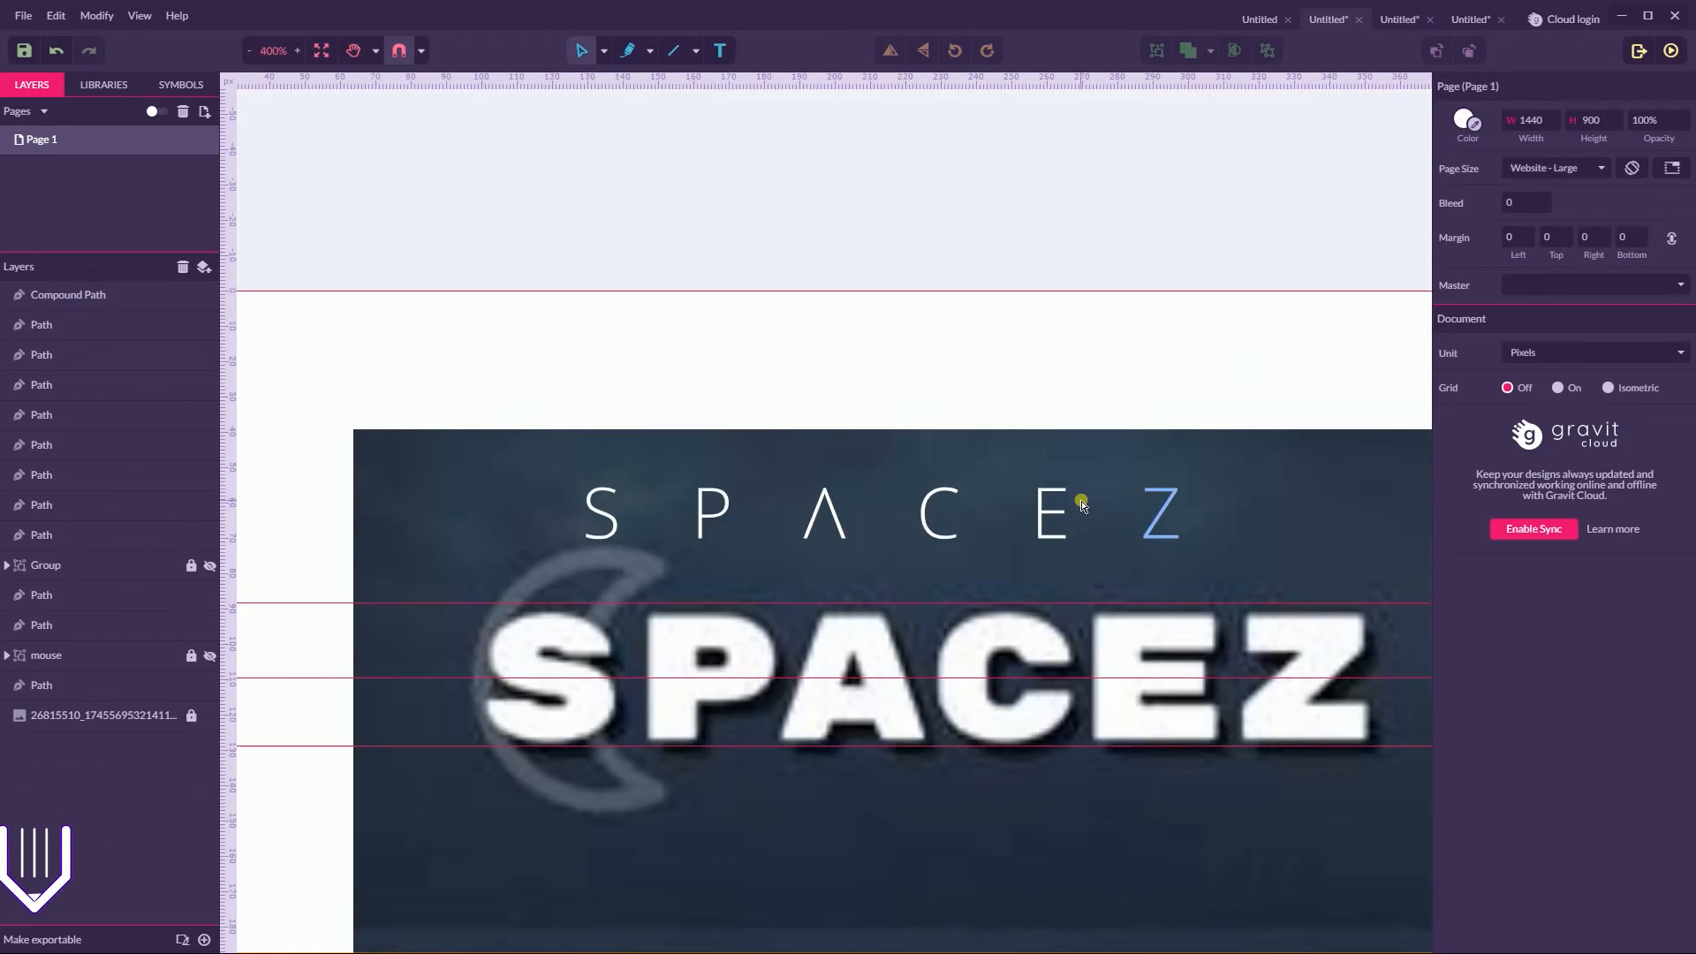
pyautogui.press('space')
pyautogui.moveTo(1049, 373); pyautogui.dragTo(197, 274)
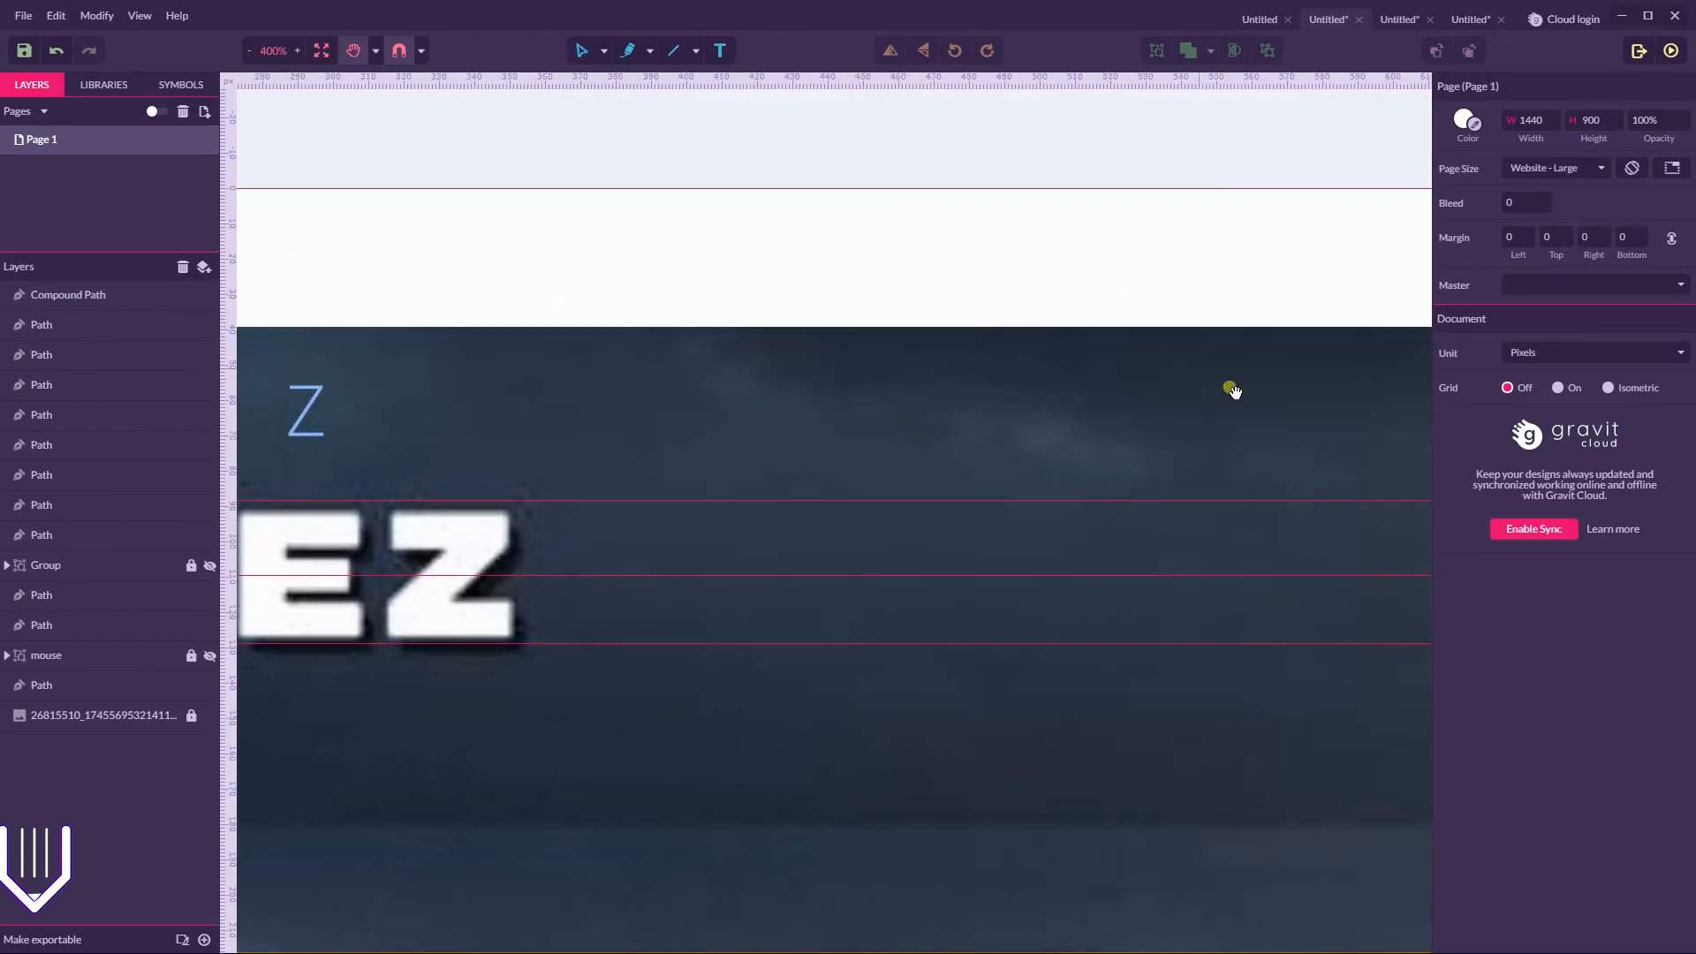
pyautogui.moveTo(1213, 543); pyautogui.dragTo(1115, 132)
pyautogui.moveTo(1080, 445); pyautogui.dragTo(1019, 215)
pyautogui.moveTo(983, 634); pyautogui.dragTo(972, 414)
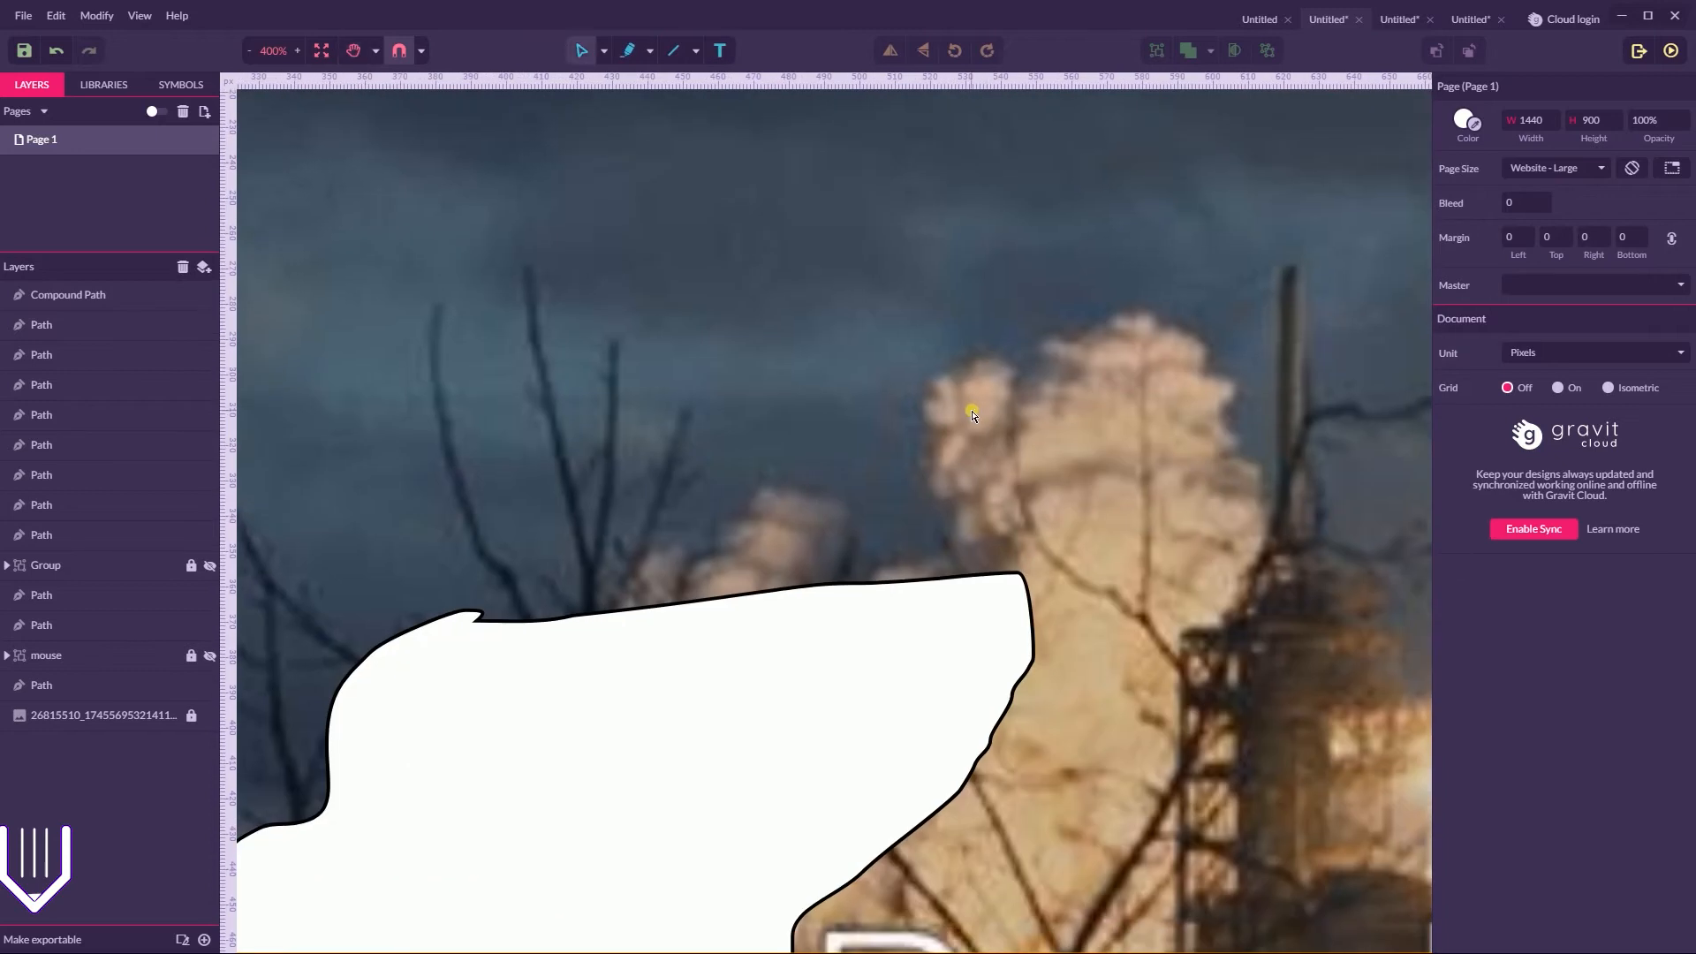
pyautogui.hotkey('ctrl', '-')
pyautogui.press('space')
pyautogui.moveTo(1197, 550); pyautogui.dragTo(790, 157)
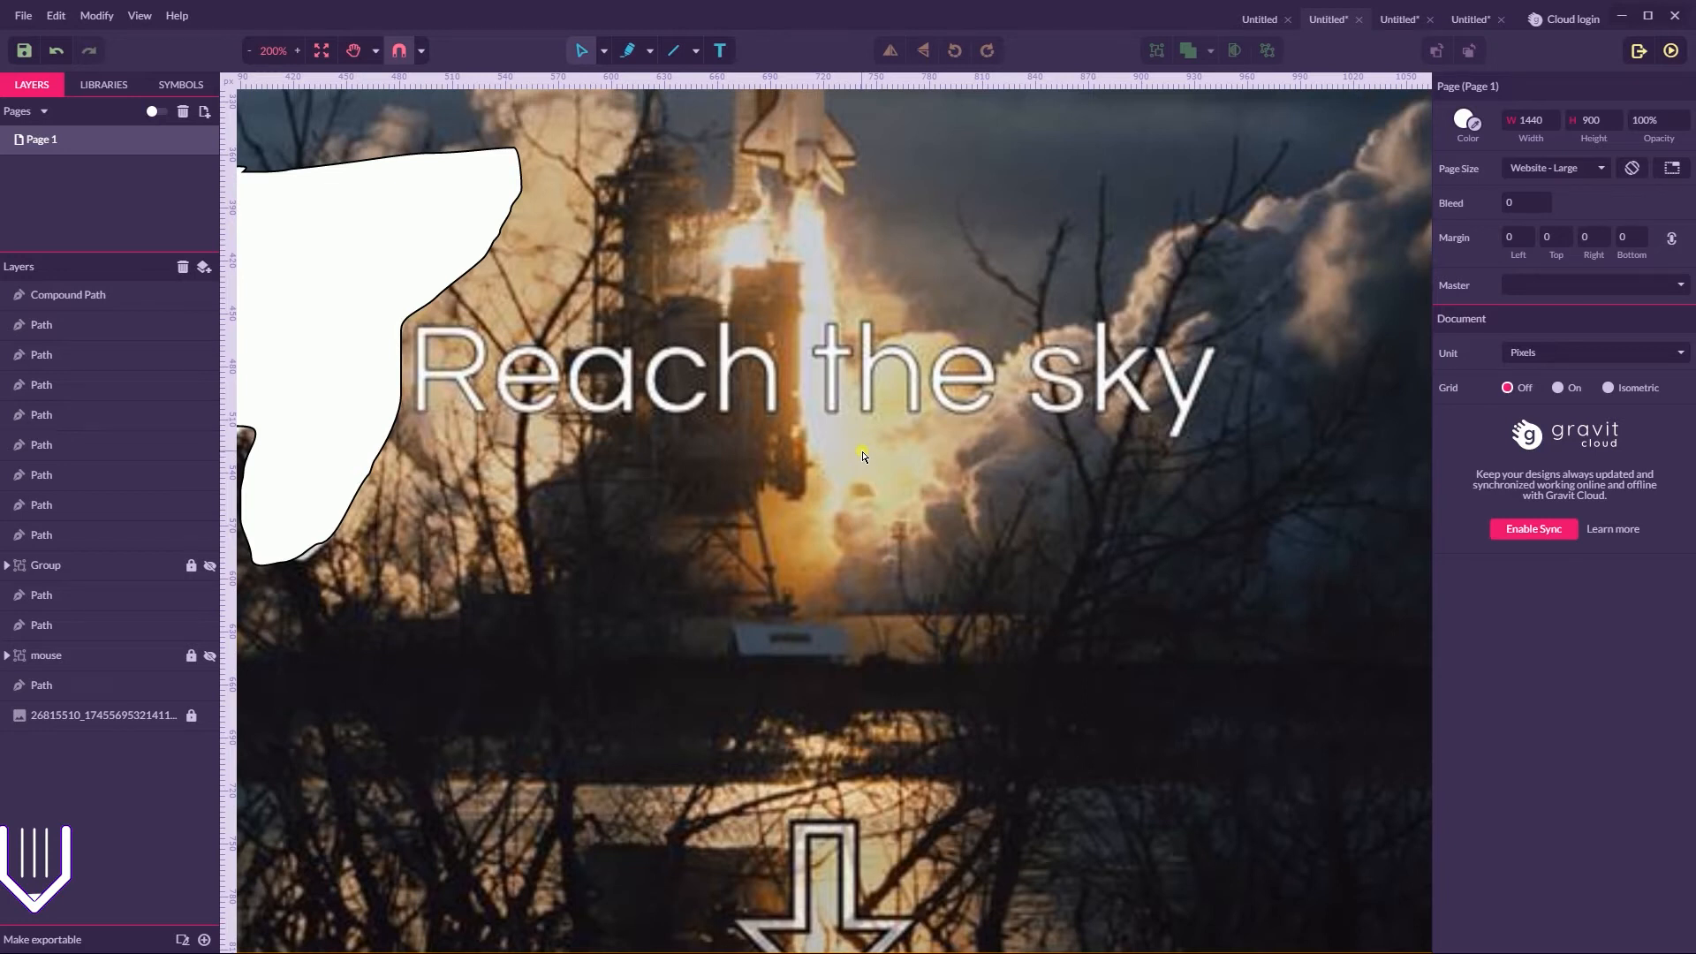
# Examine the Tablet Landing Page shot on Dribbble in the browser as a headline reference, and return to Gravit Designer
pyautogui.press('super')
pyautogui.click(280, 937)
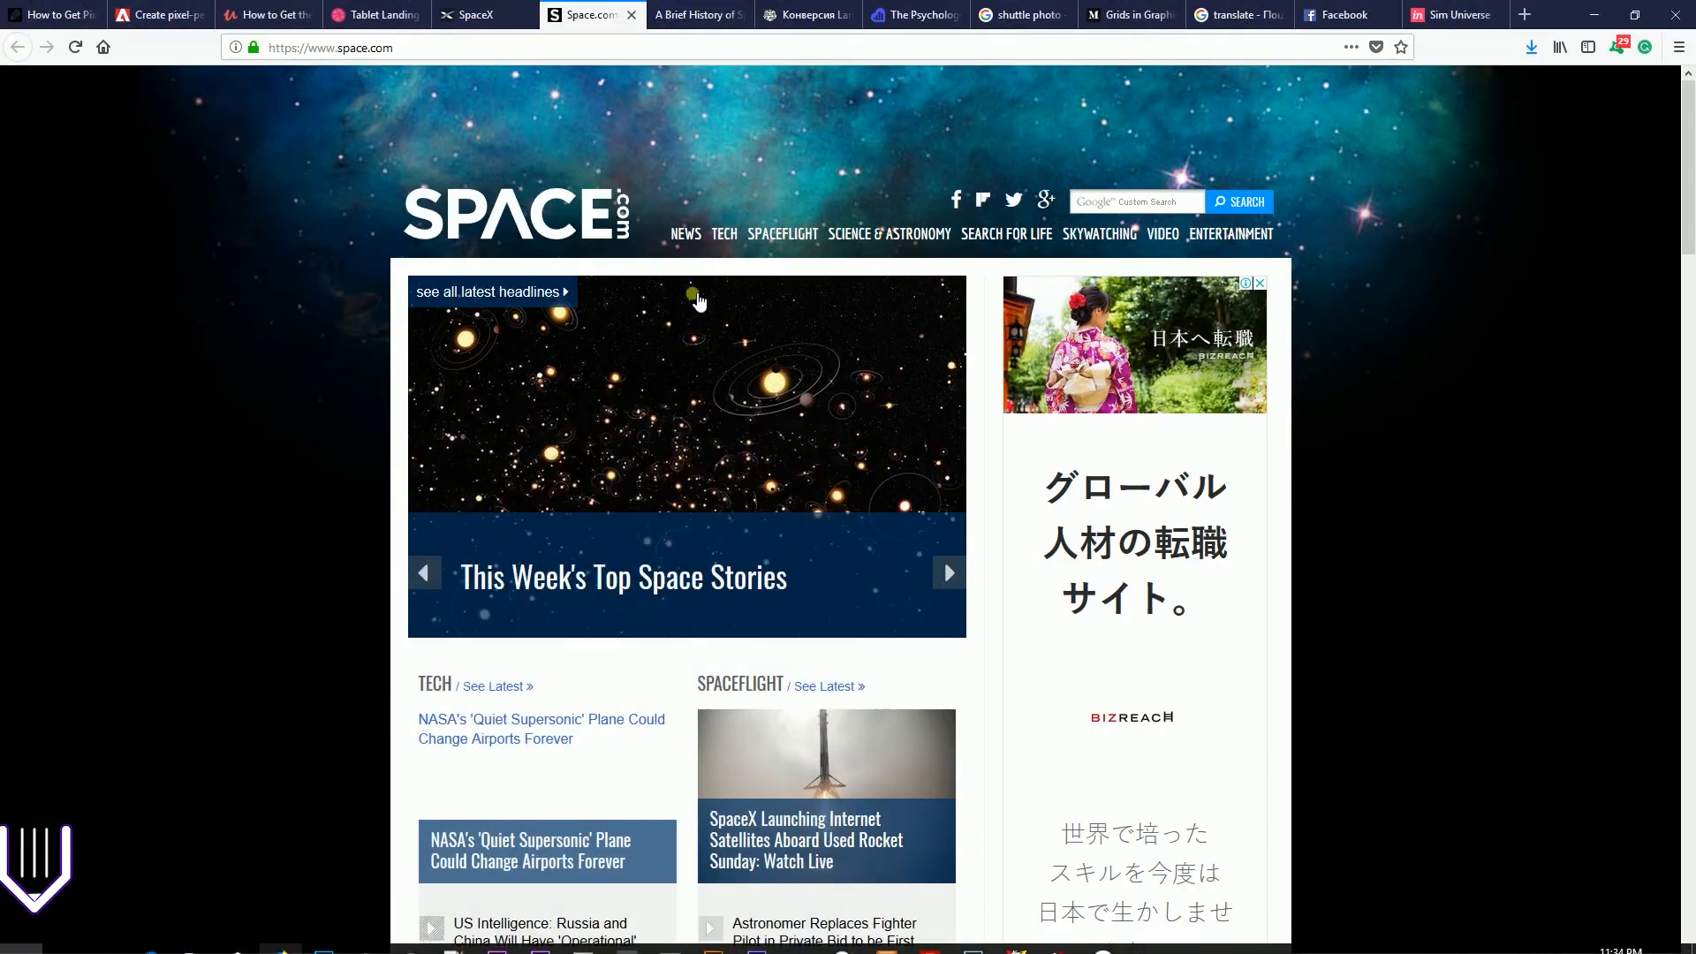
pyautogui.click(477, 15)
pyautogui.click(371, 14)
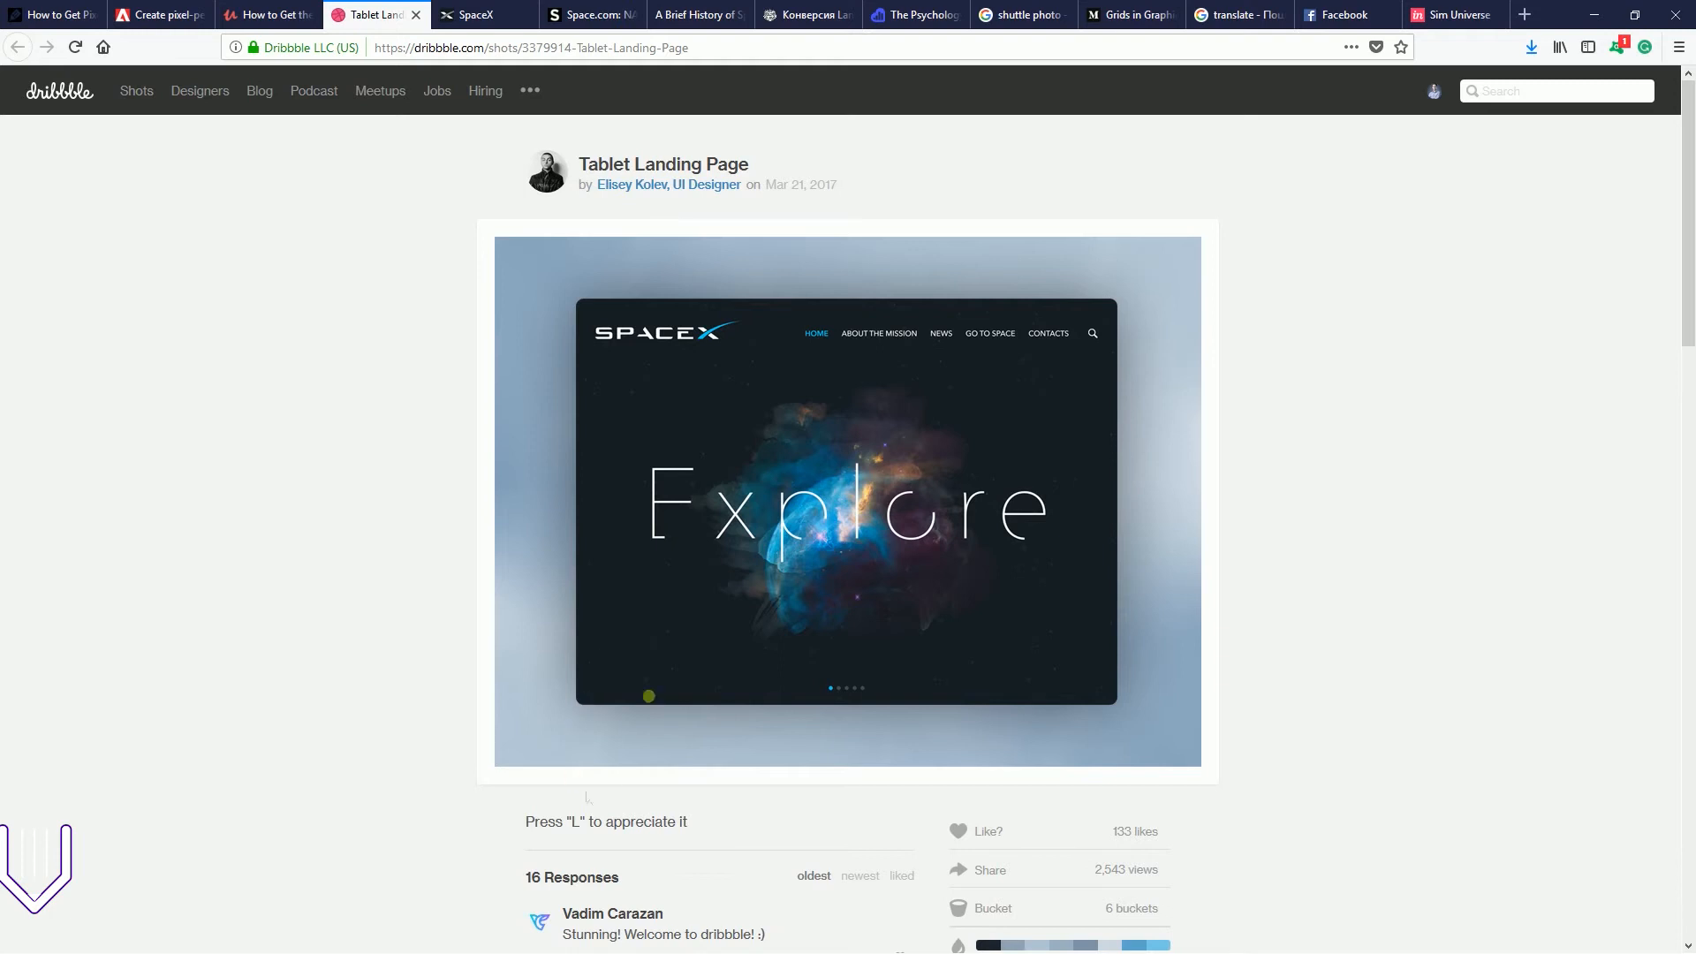
pyautogui.press('super')
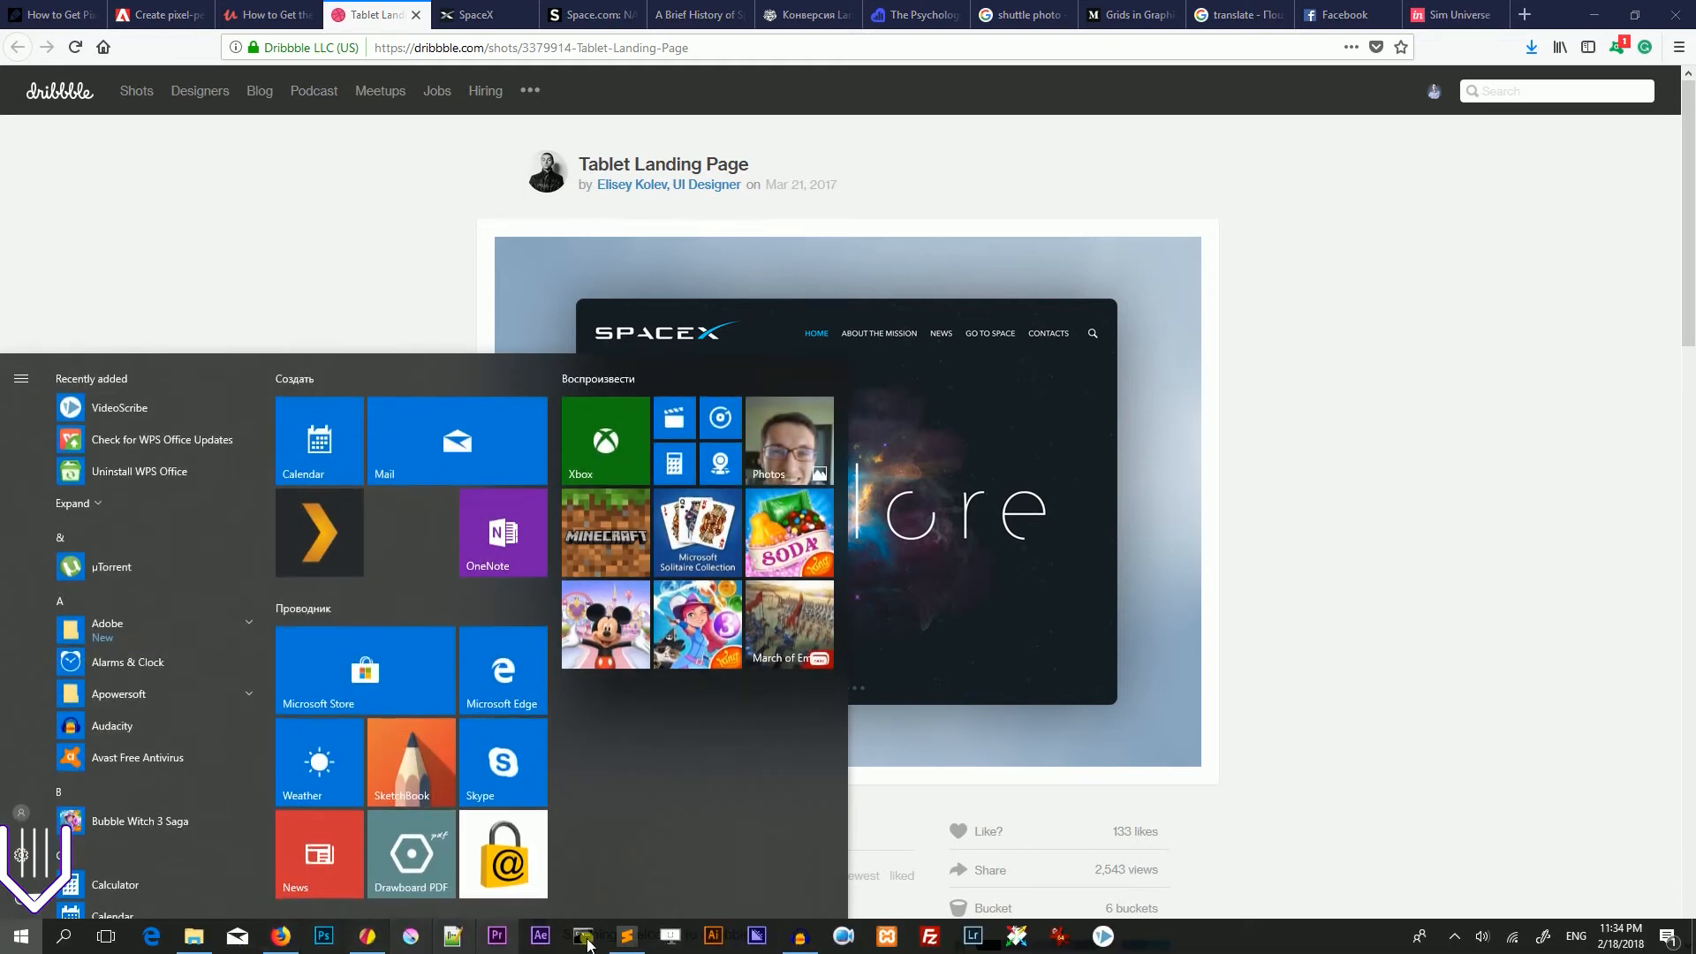
pyautogui.click(369, 936)
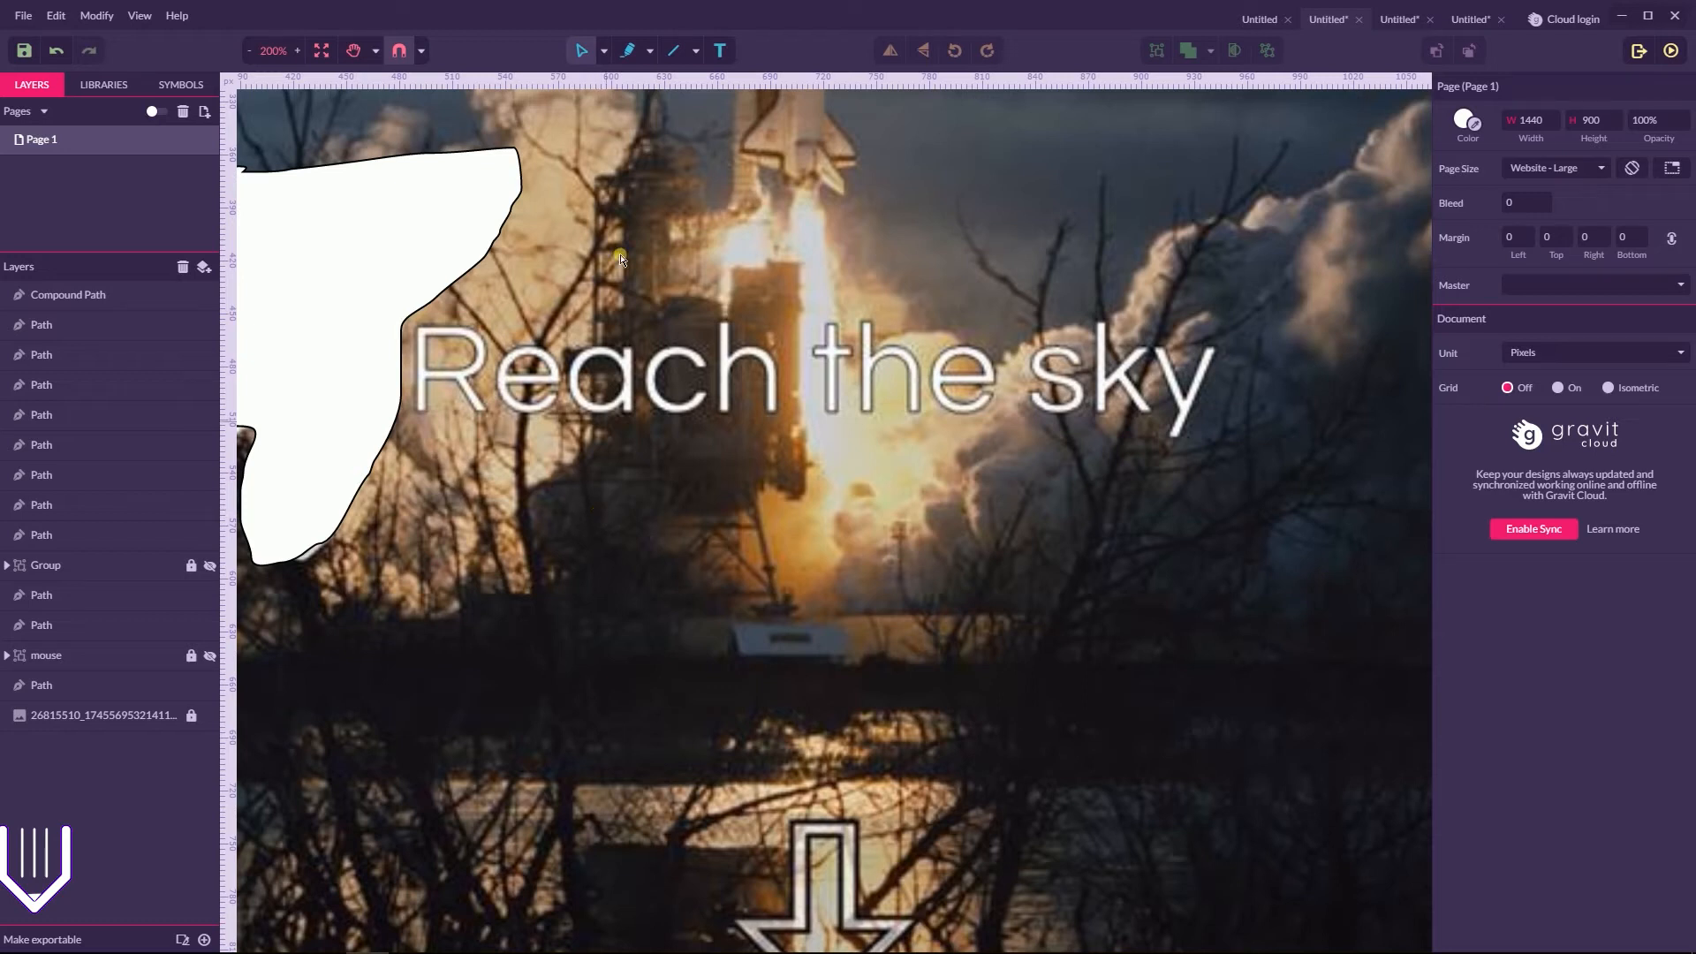
# Add a text object reading "Reach the Sky" just above the mock-up's "Reach the sky" headline
pyautogui.click(720, 52)
pyautogui.click(698, 285)
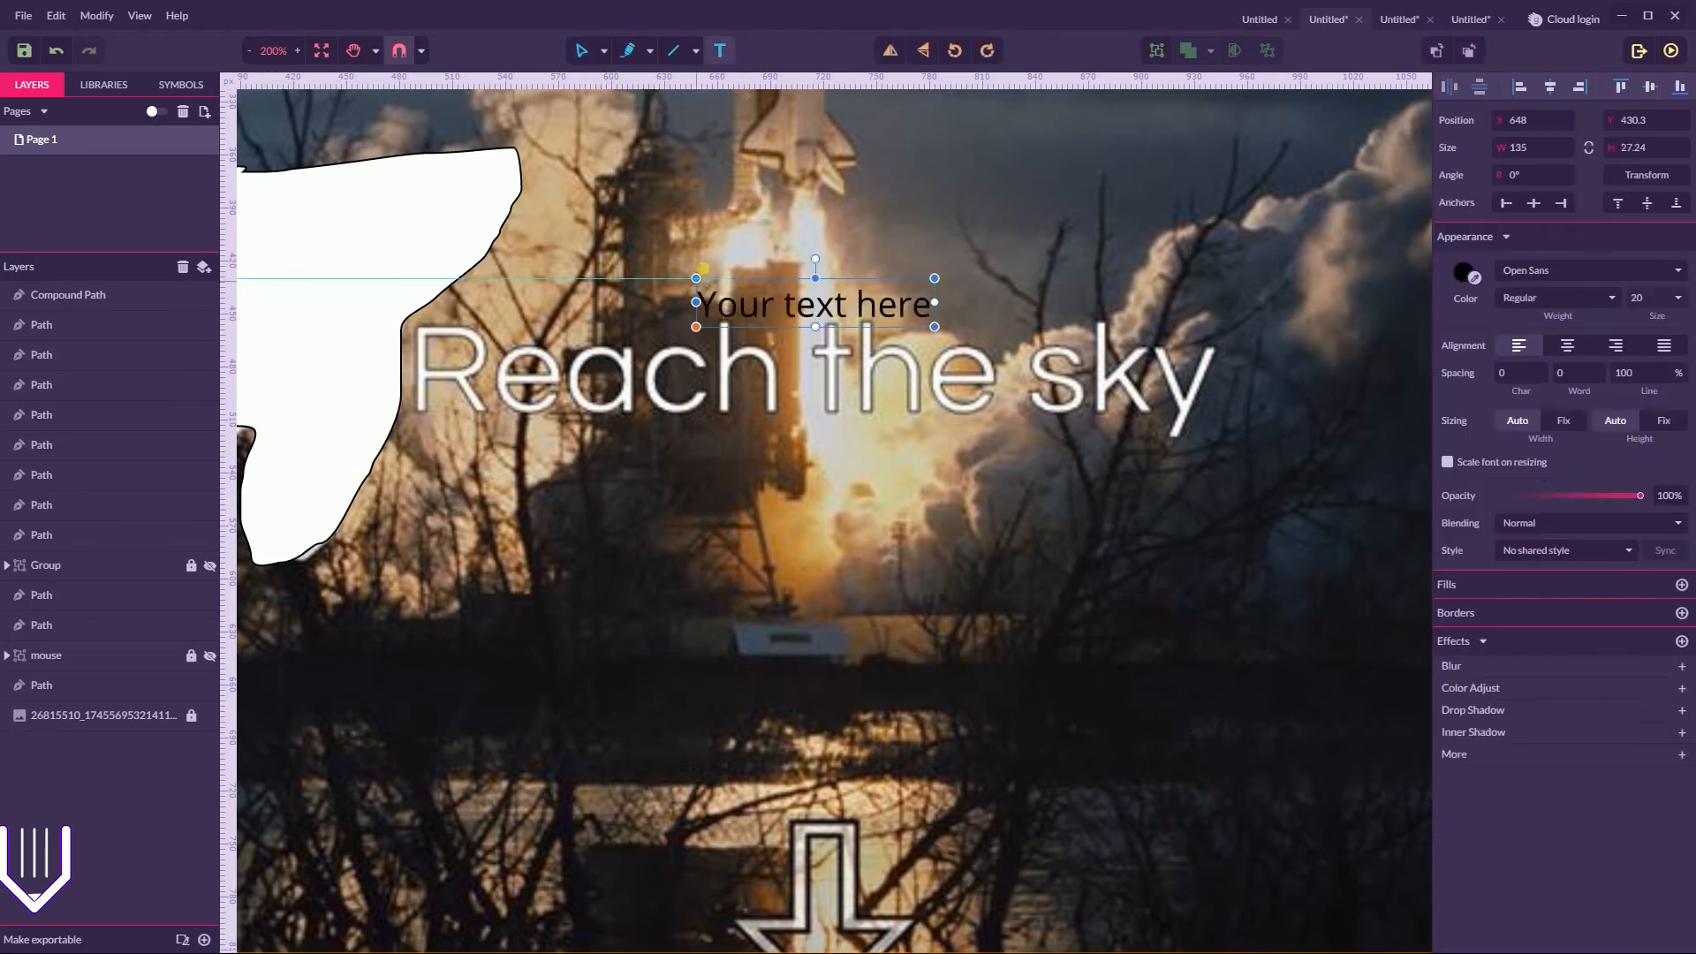
pyautogui.press('BackSpace')
pyautogui.write('R')
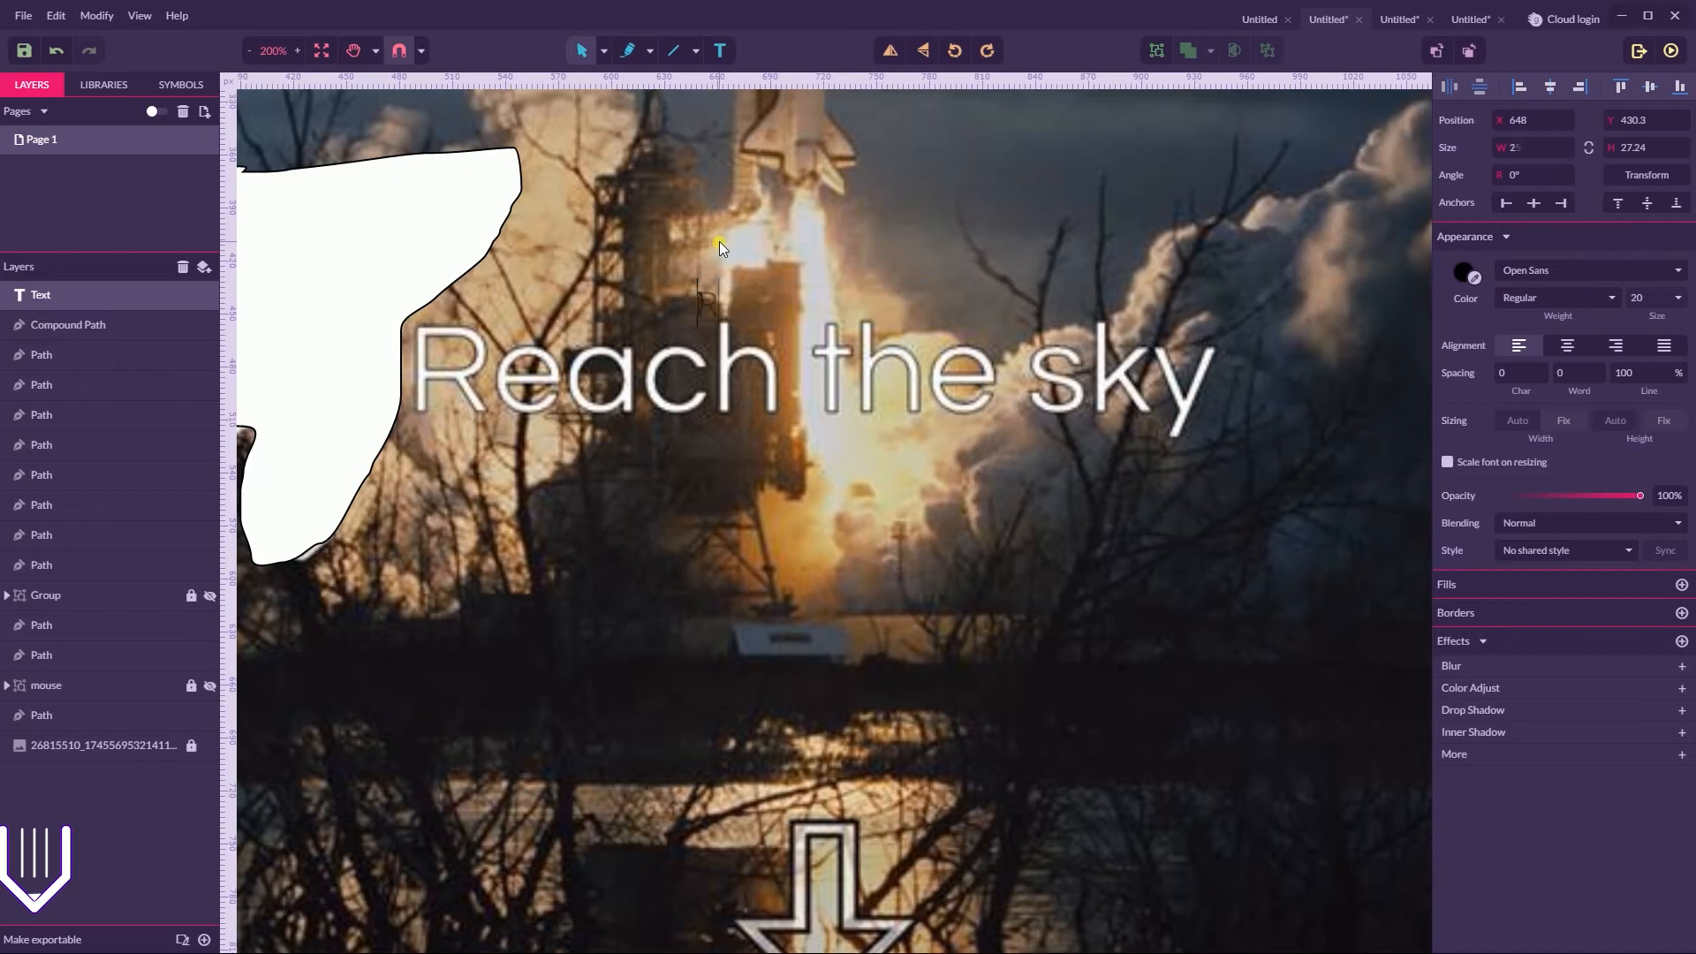
pyautogui.write('each the Sky')
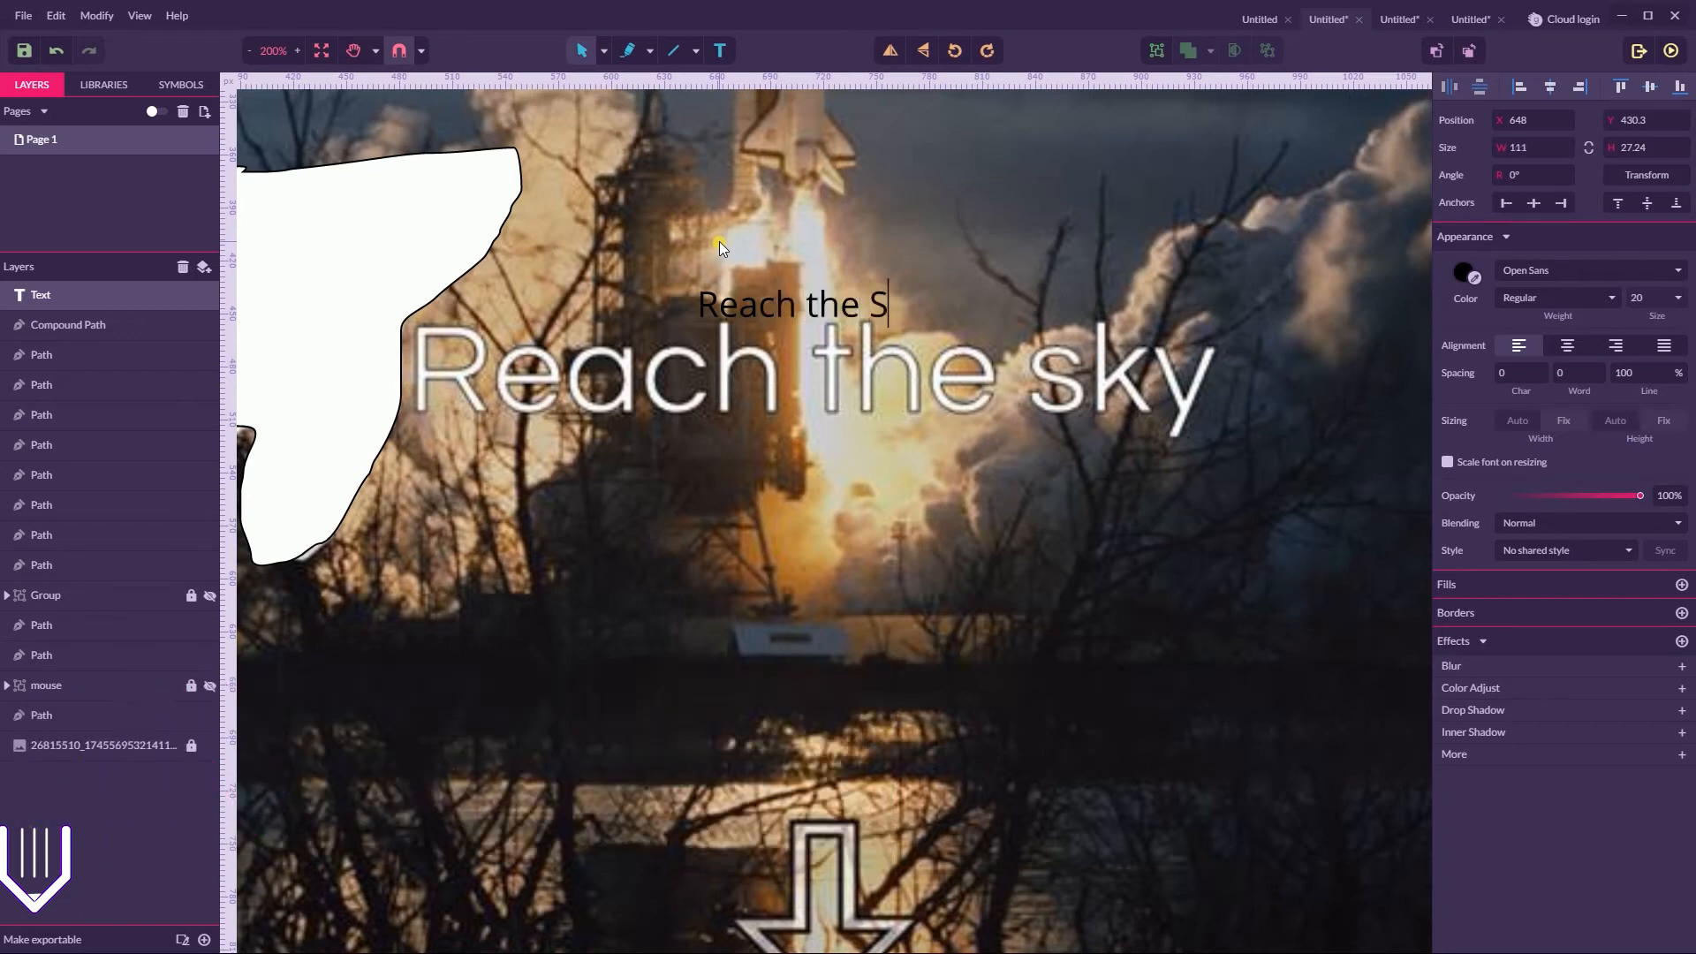
# Enlarge and reposition the new headline text, styling it as white Open Sans Light at size 51
pyautogui.click(613, 240)
pyautogui.moveTo(697, 327); pyautogui.dragTo(712, 249)
pyautogui.click(1531, 272)
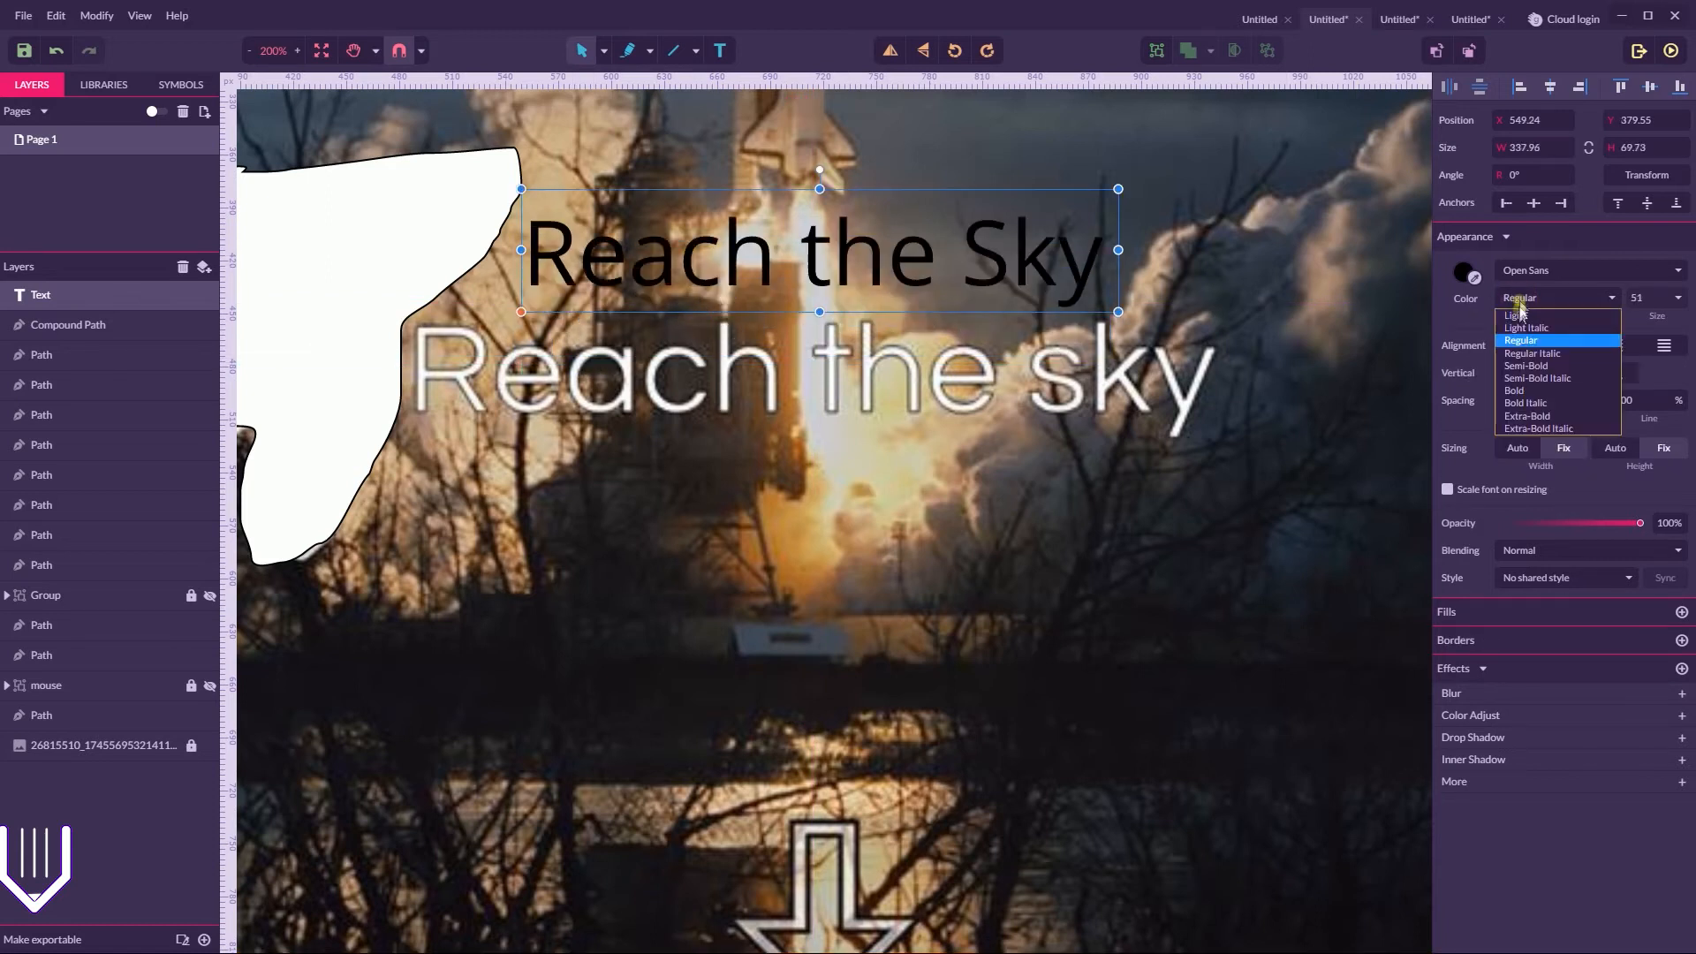
pyautogui.click(1463, 272)
pyautogui.click(1445, 317)
pyautogui.click(1419, 298)
pyautogui.click(926, 258)
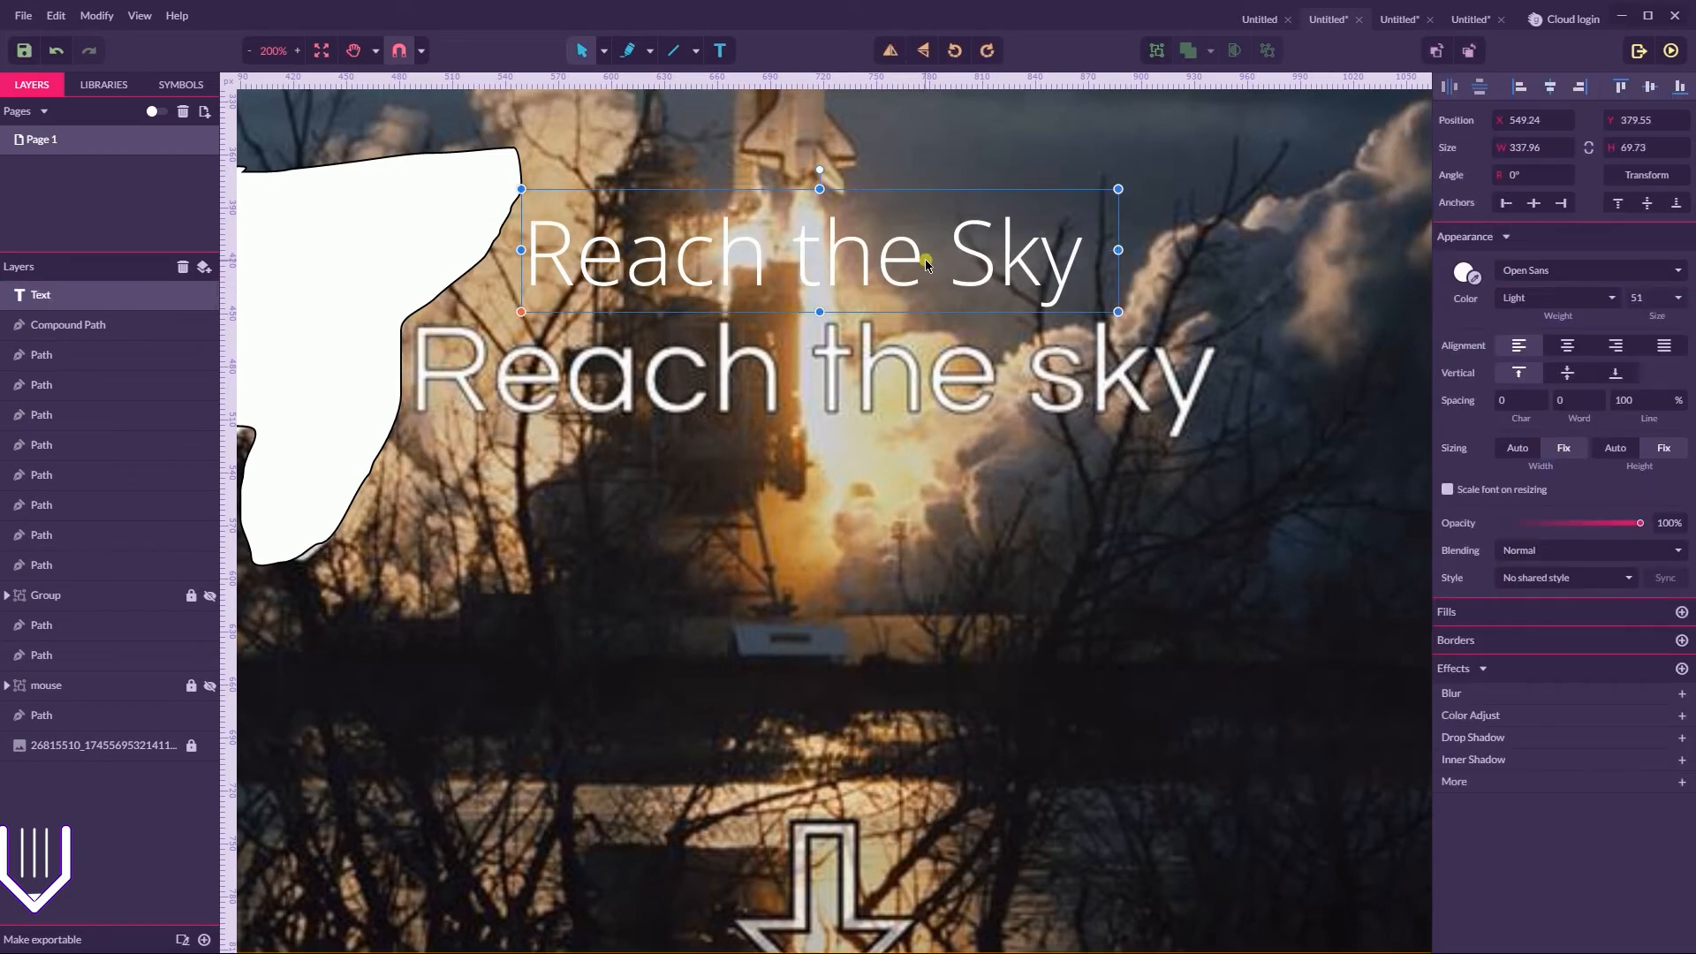
# Delete the oval path surrounding the READ NEWS button
pyautogui.hotkey('ctrl', '-')
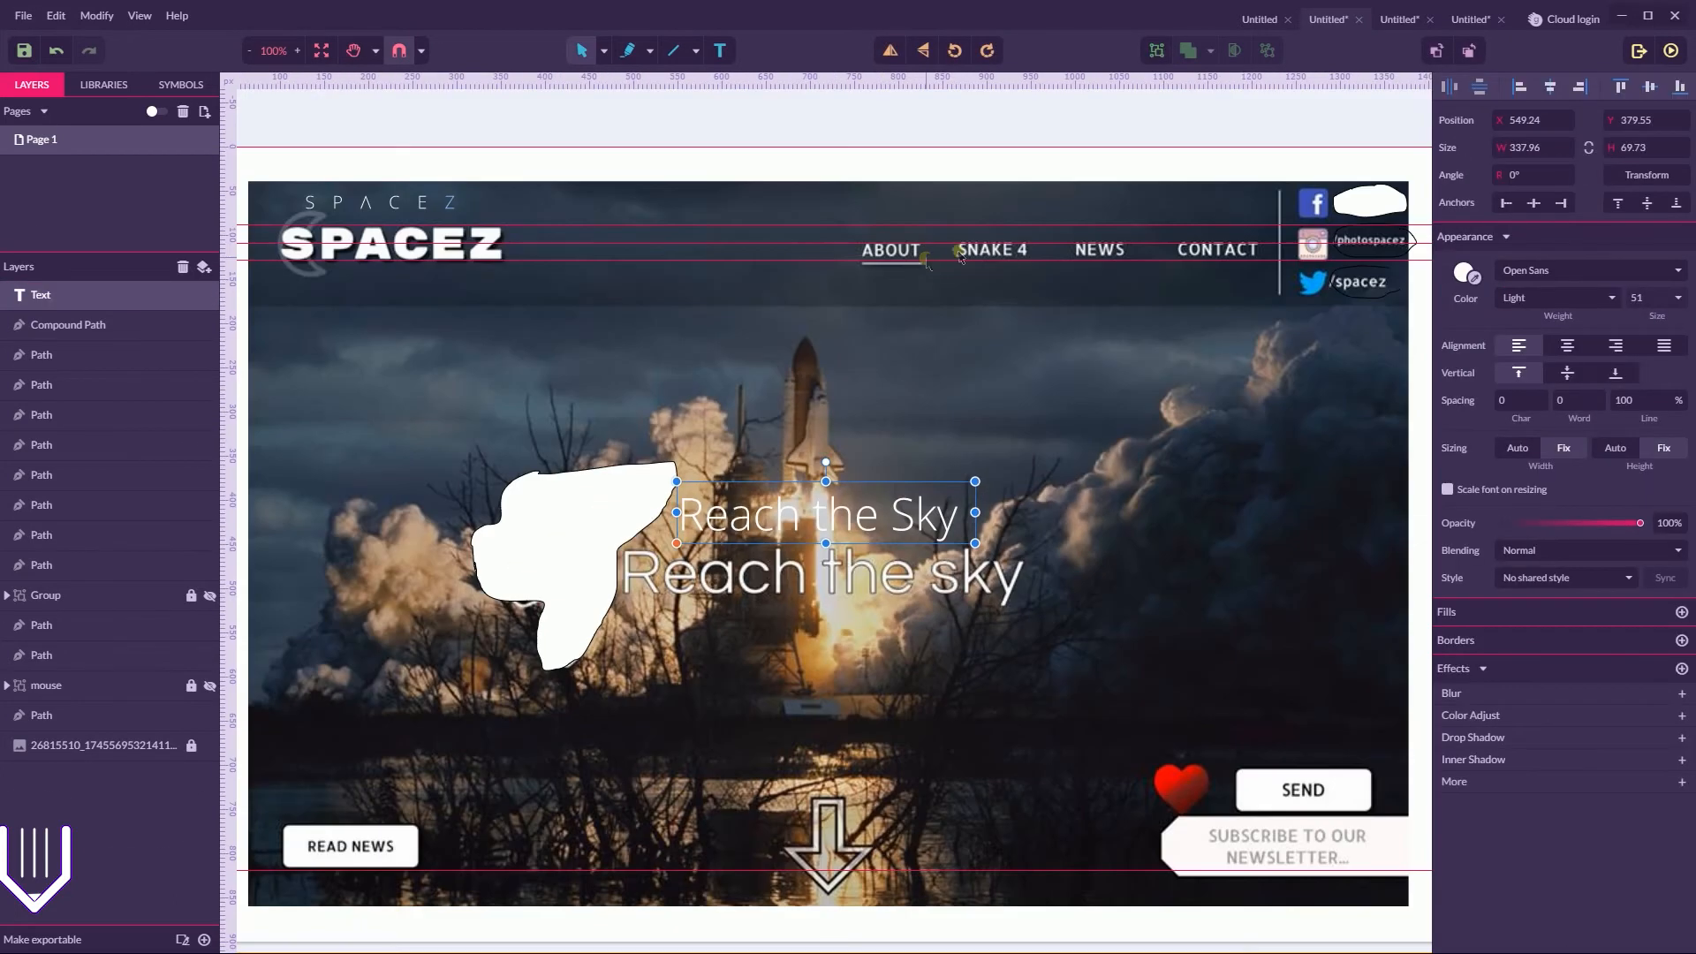
pyautogui.press('space')
pyautogui.moveTo(1072, 295); pyautogui.dragTo(1042, 145)
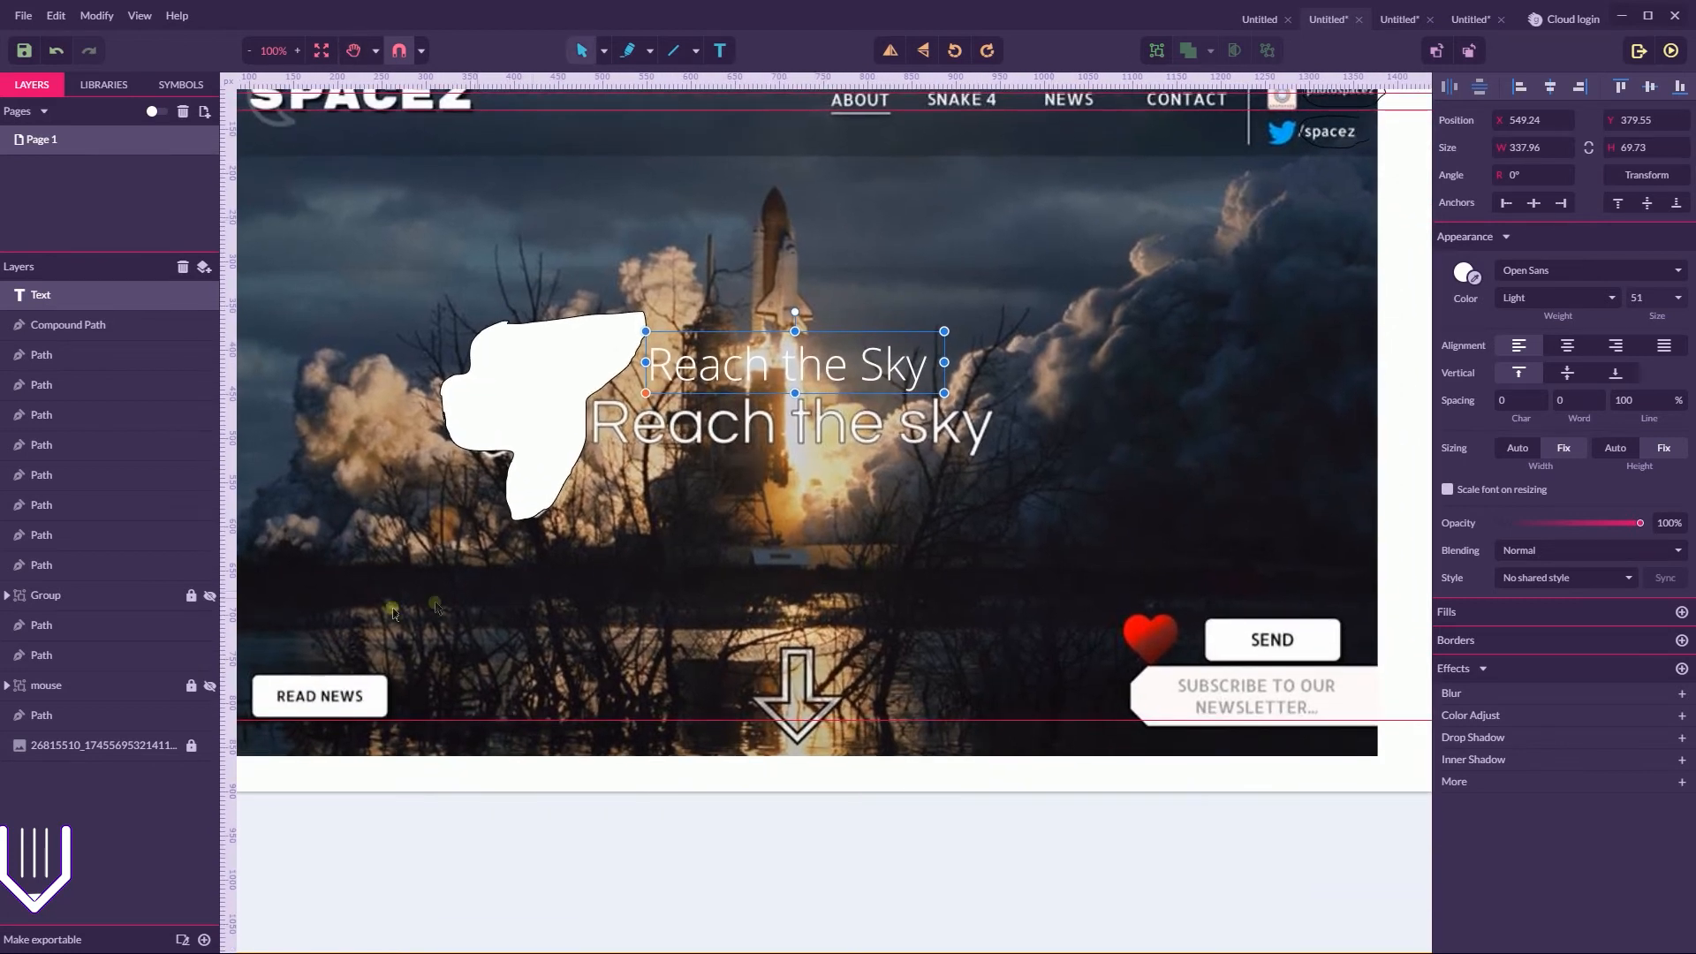
pyautogui.click(297, 661)
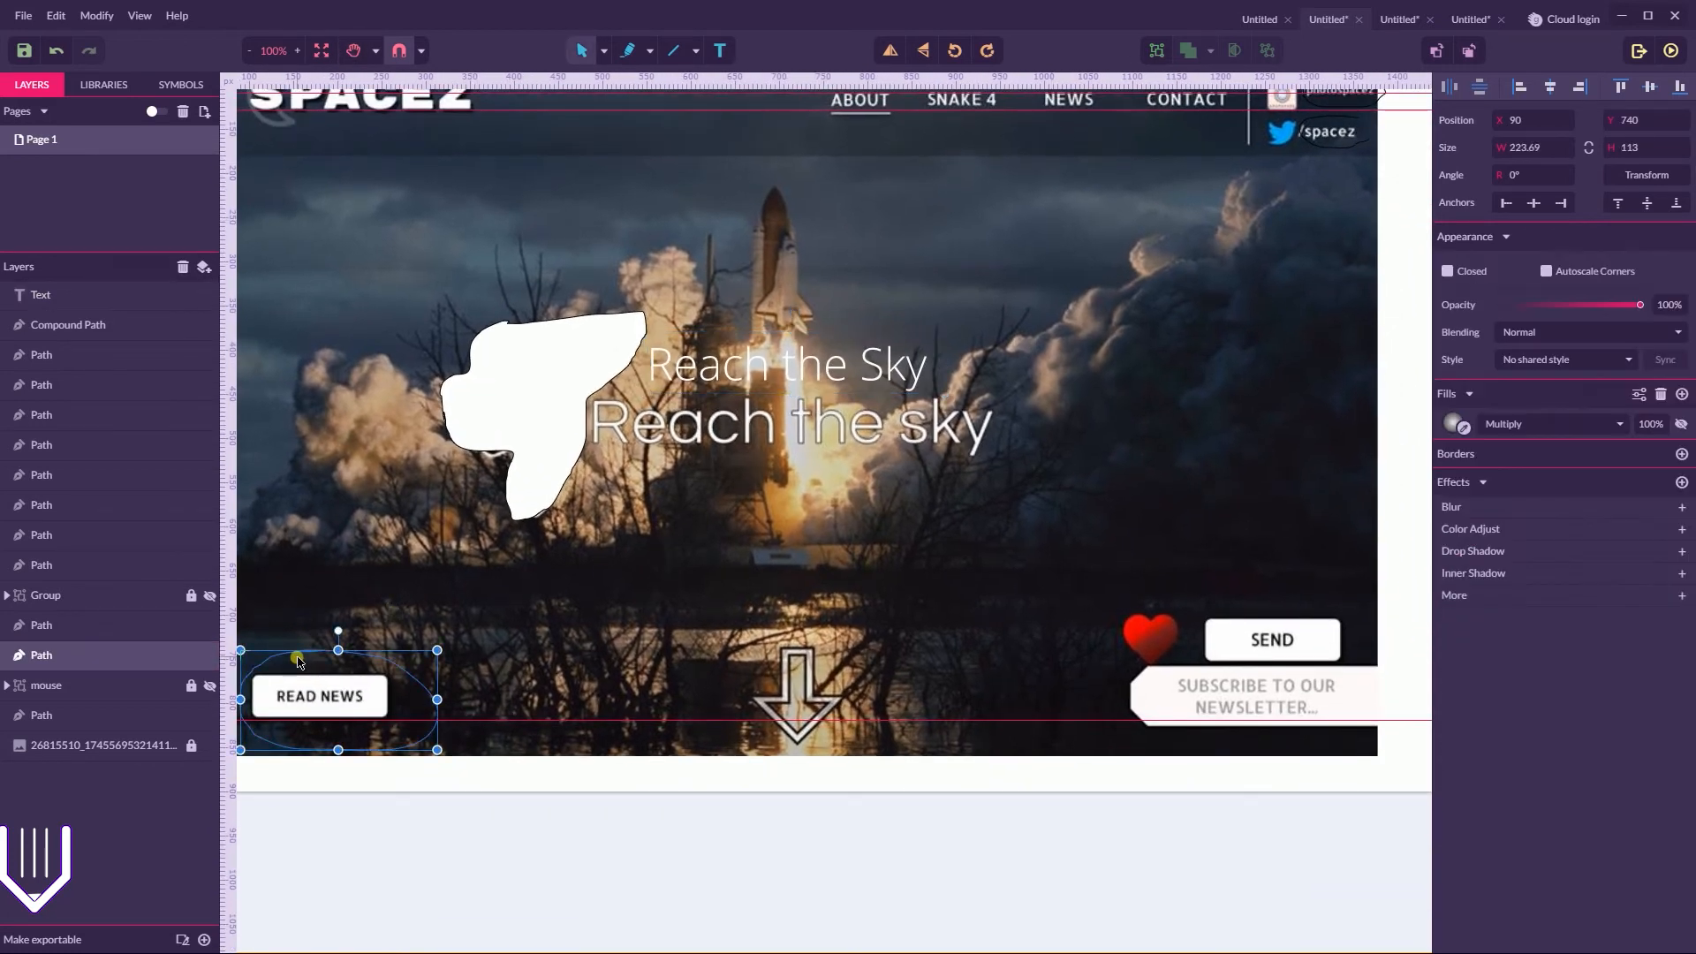
pyautogui.press('Delete')
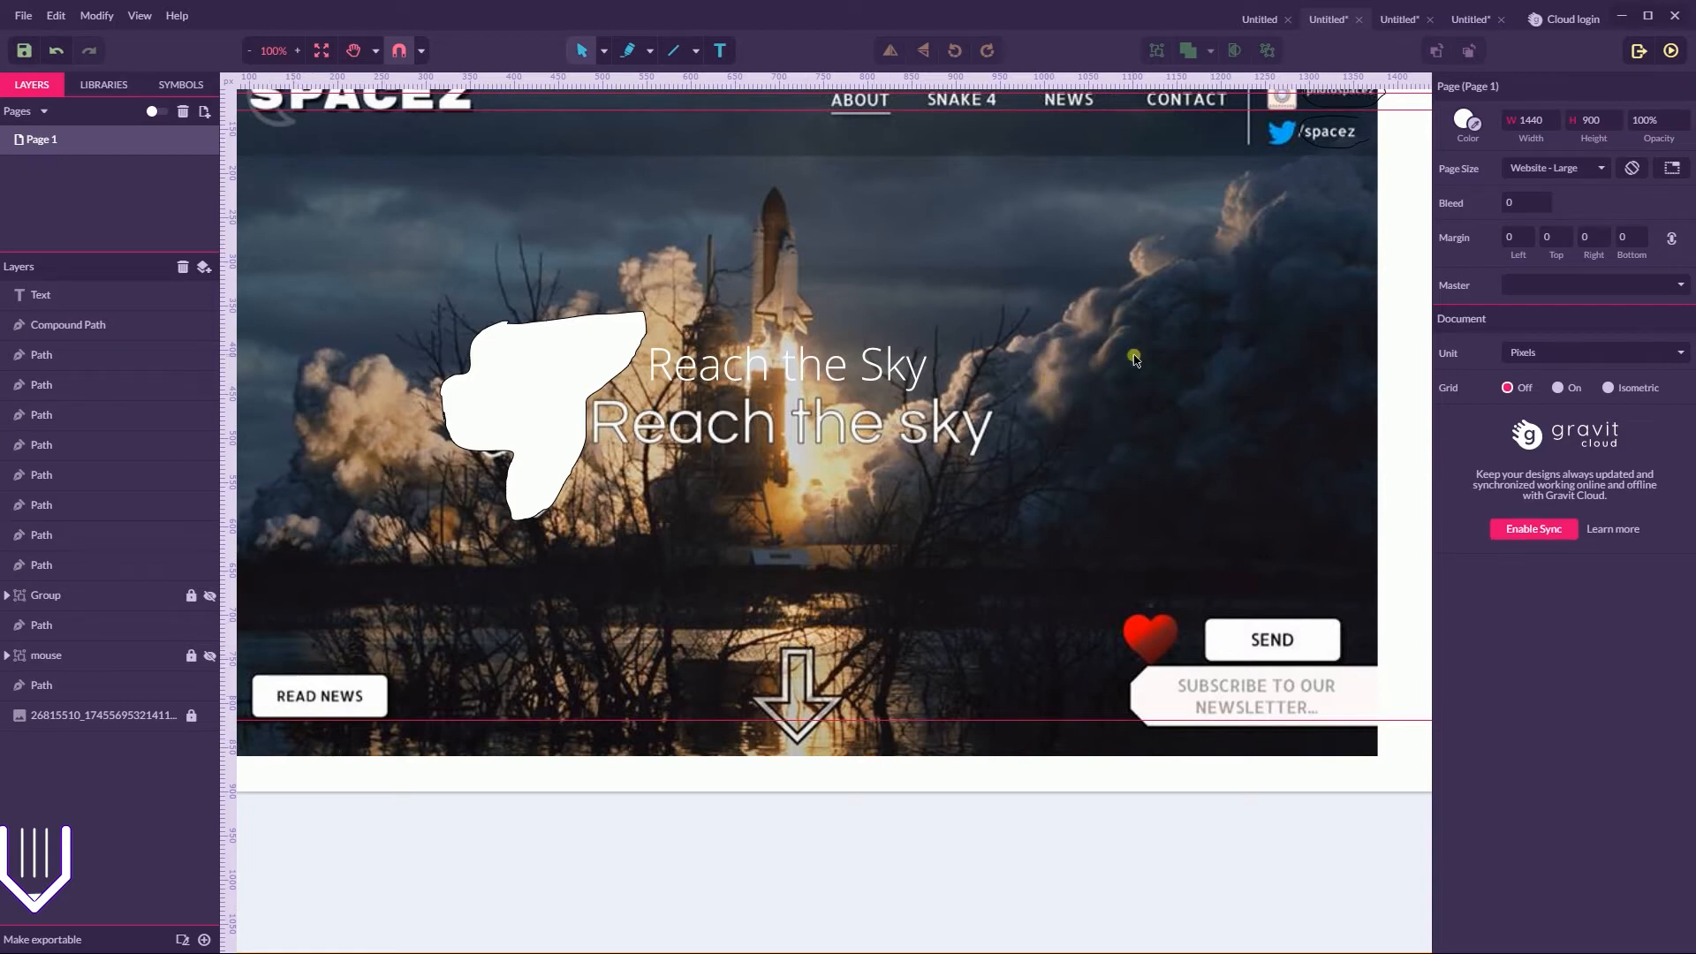
# Sketch a freehand Z-shaped path about 1251 by 683 px, from the SPACEZ logo to the newsletter form
pyautogui.press('h')
pyautogui.moveTo(1094, 332); pyautogui.dragTo(1131, 369)
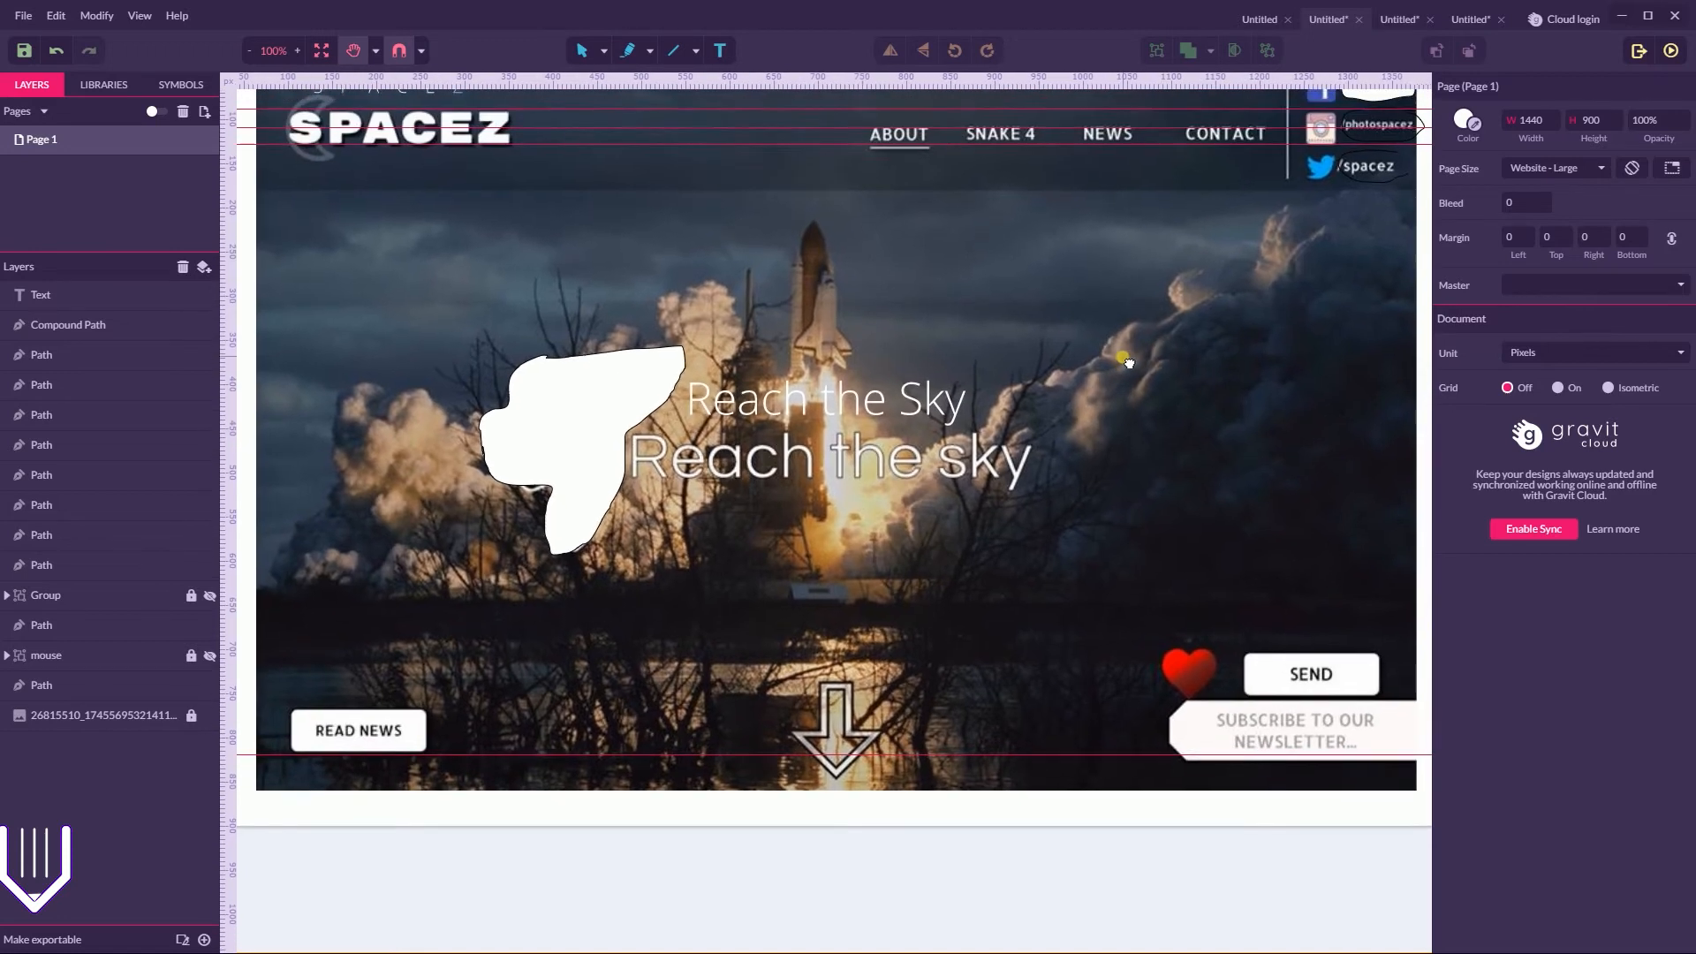
pyautogui.press('v')
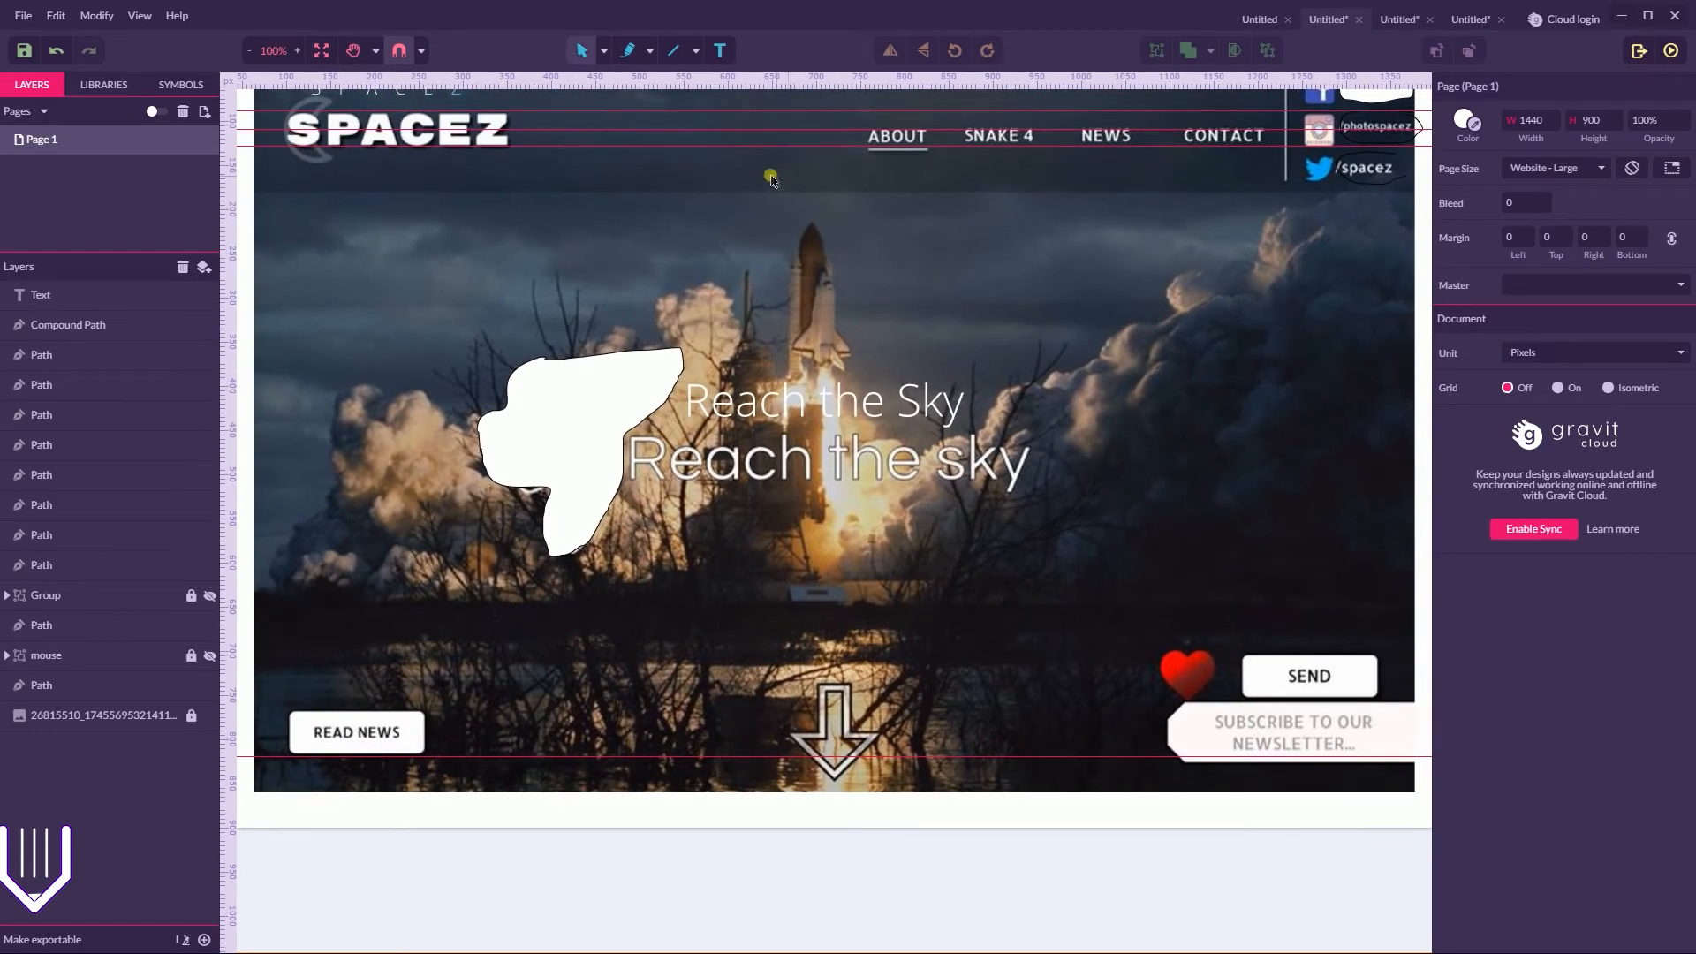
pyautogui.click(615, 53)
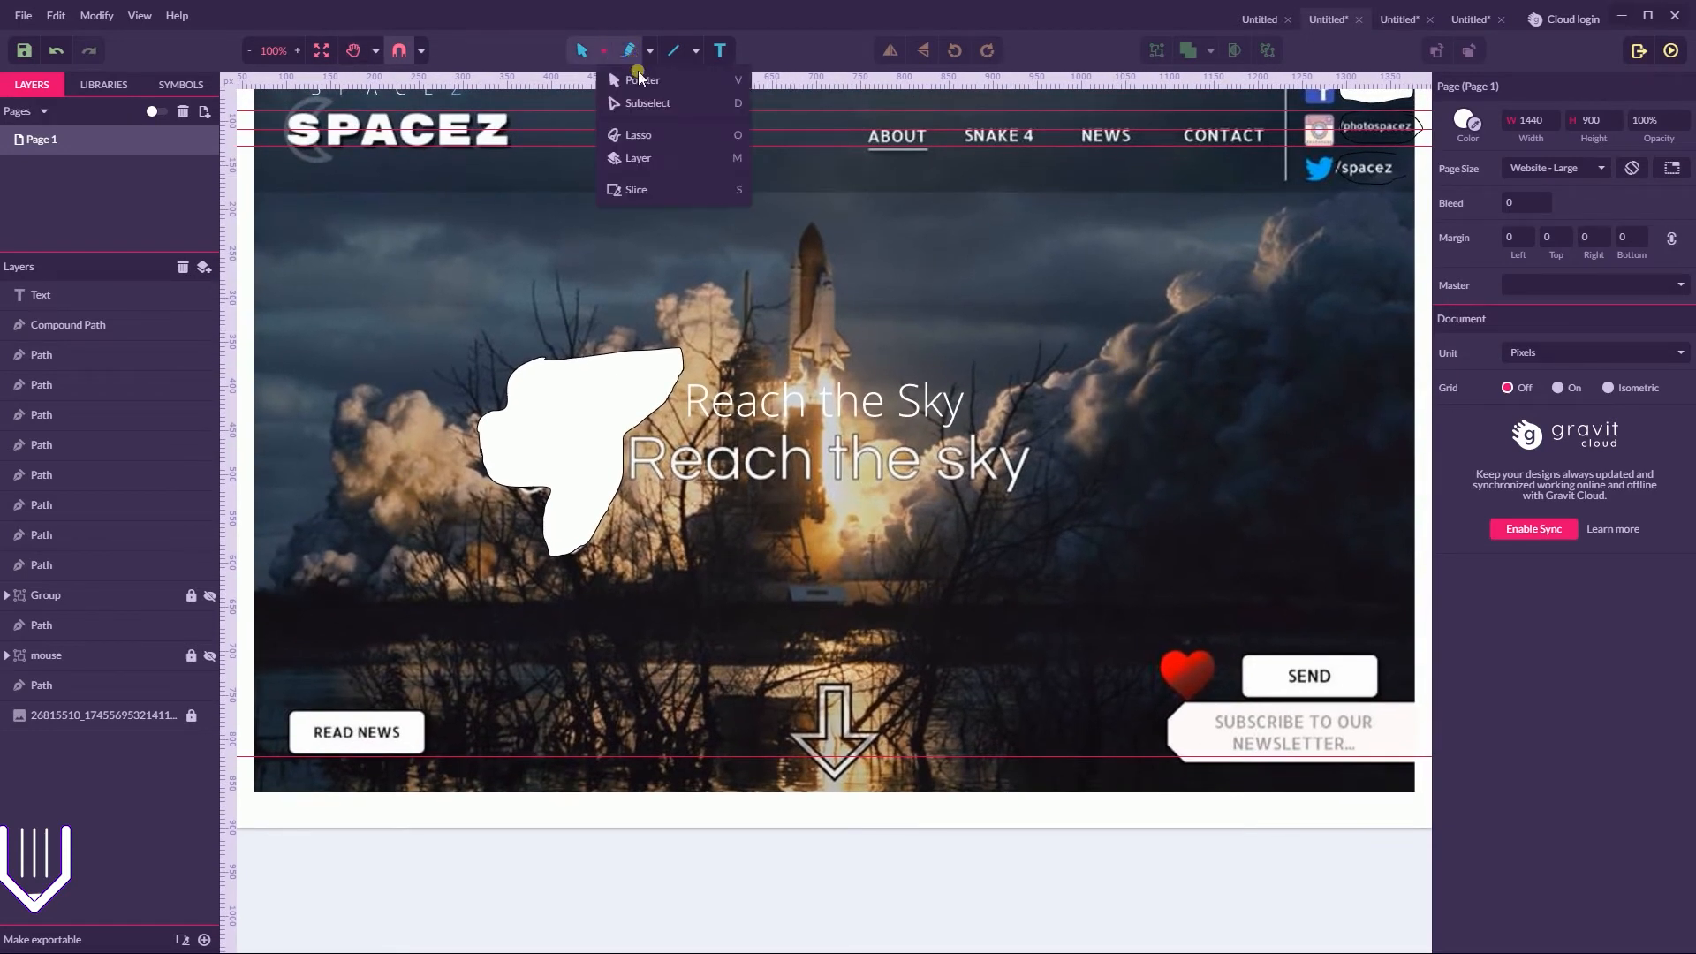
pyautogui.click(650, 51)
pyautogui.click(673, 79)
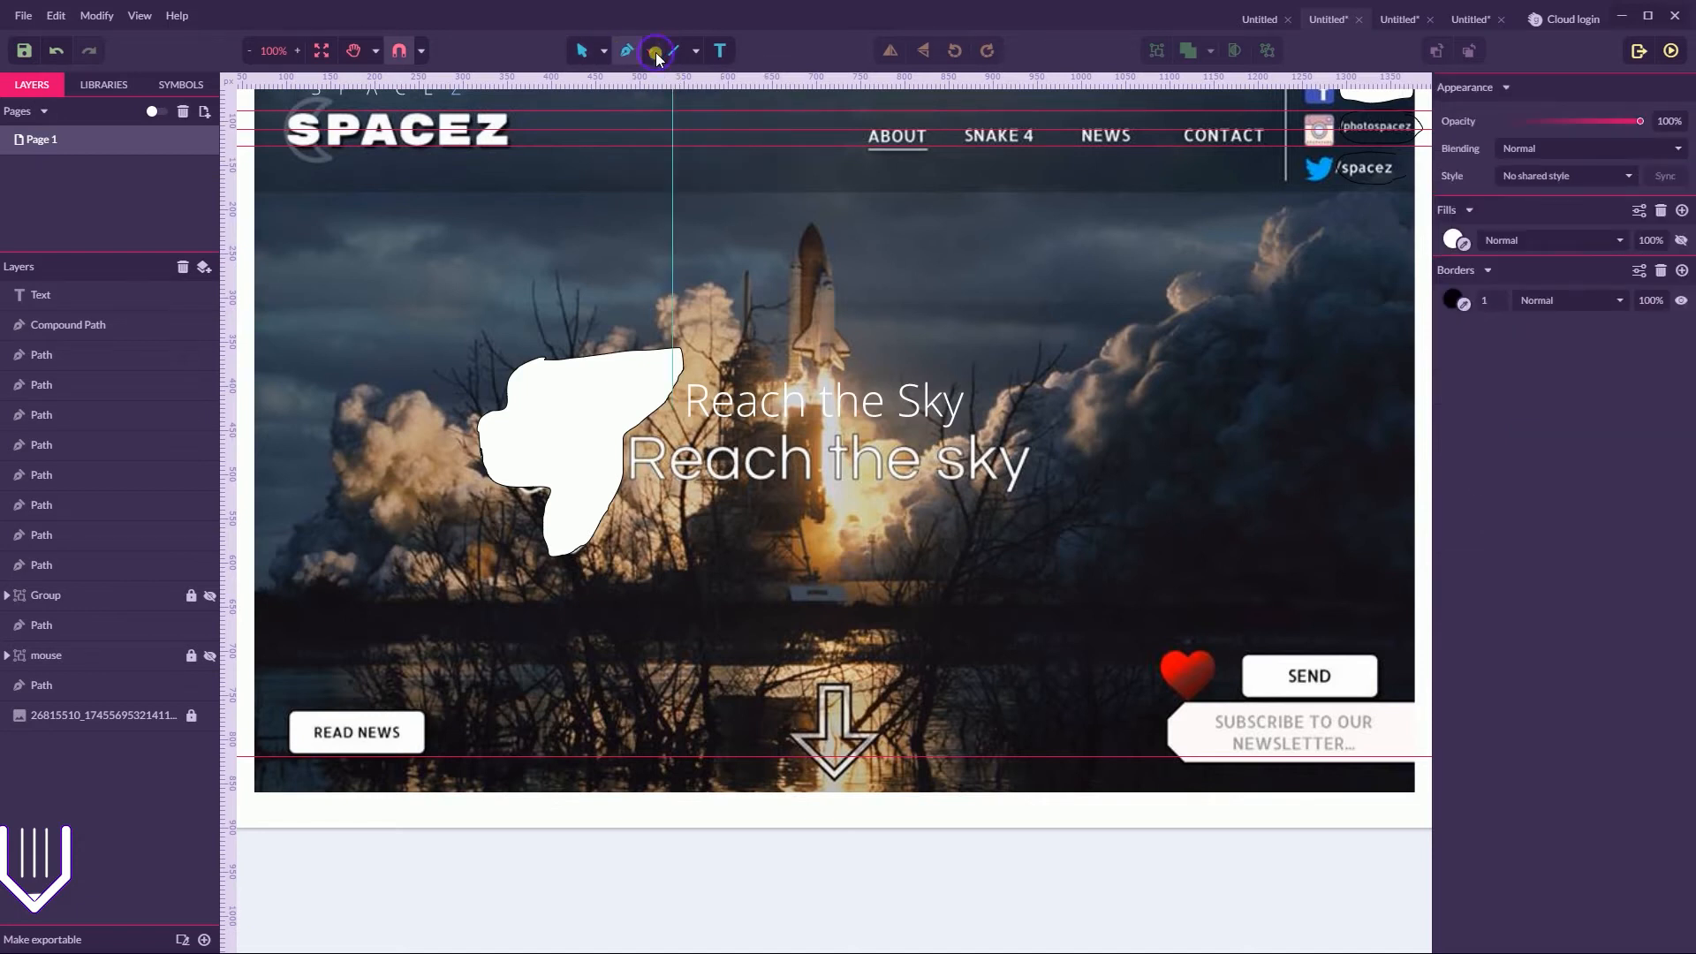
pyautogui.click(651, 50)
pyautogui.click(678, 137)
pyautogui.moveTo(302, 142)
pyautogui.mouseDown()
pyautogui.moveTo(1380, 140)
pyautogui.moveTo(1122, 305)
pyautogui.moveTo(332, 733)
pyautogui.moveTo(1416, 725)
pyautogui.mouseUp()
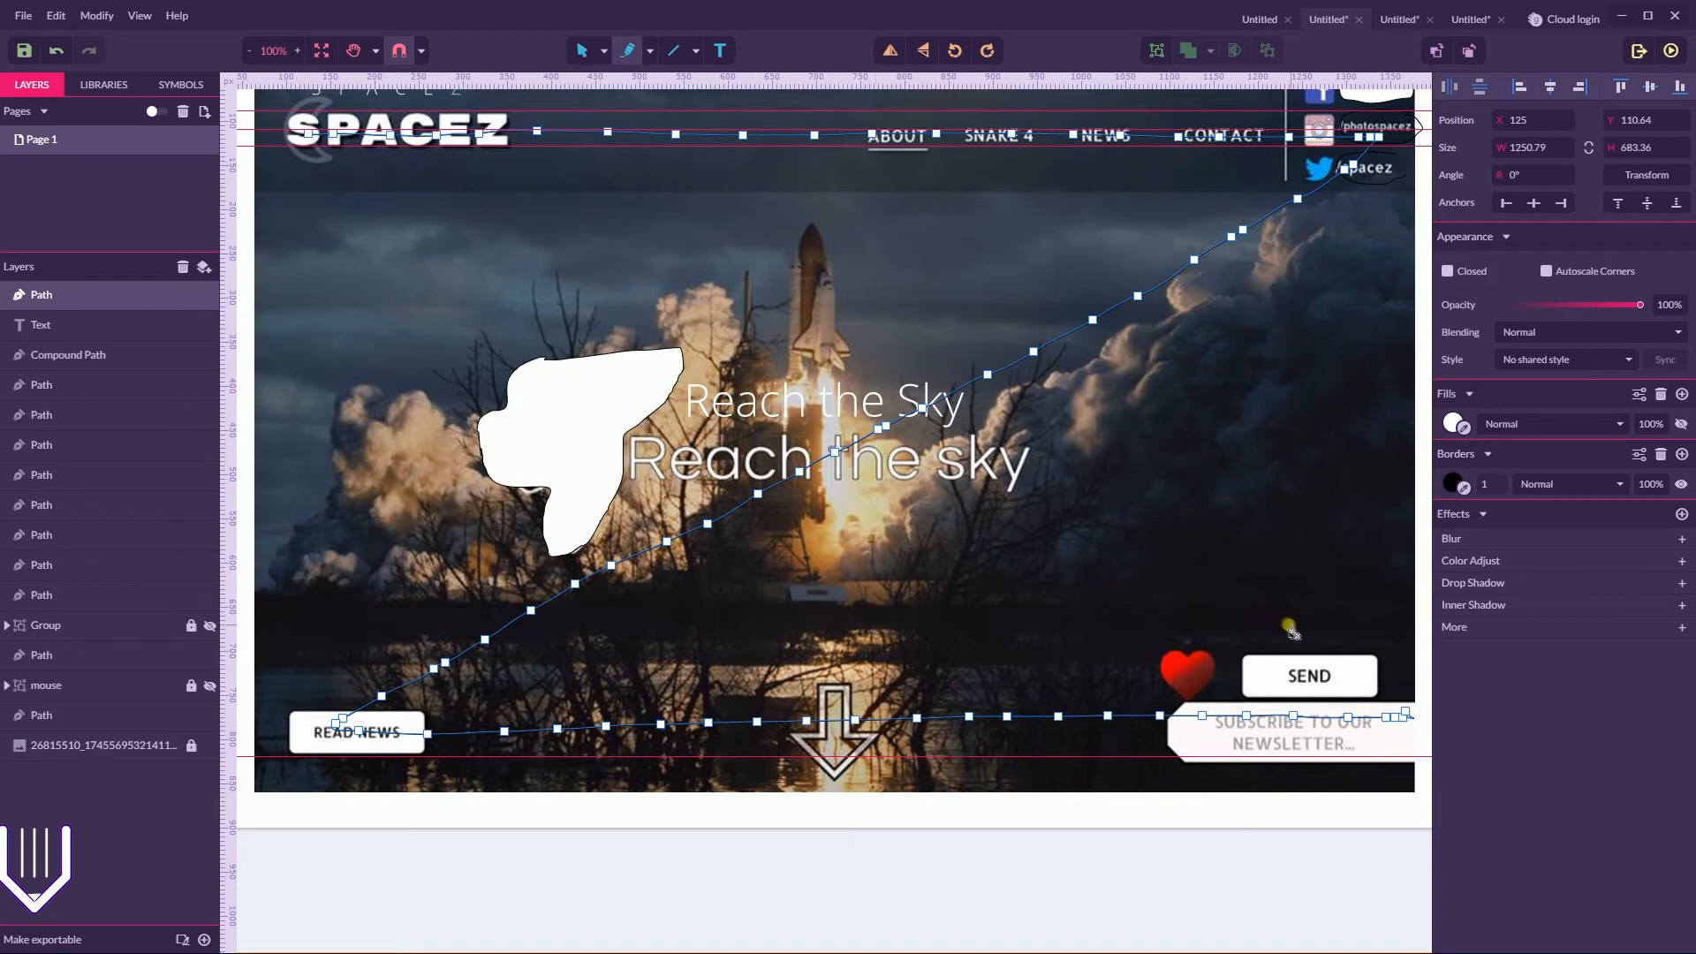
# Undo the Z-shaped sketch and delete the restored oval around the READ NEWS button
pyautogui.hotkey('ctrl', 'z')
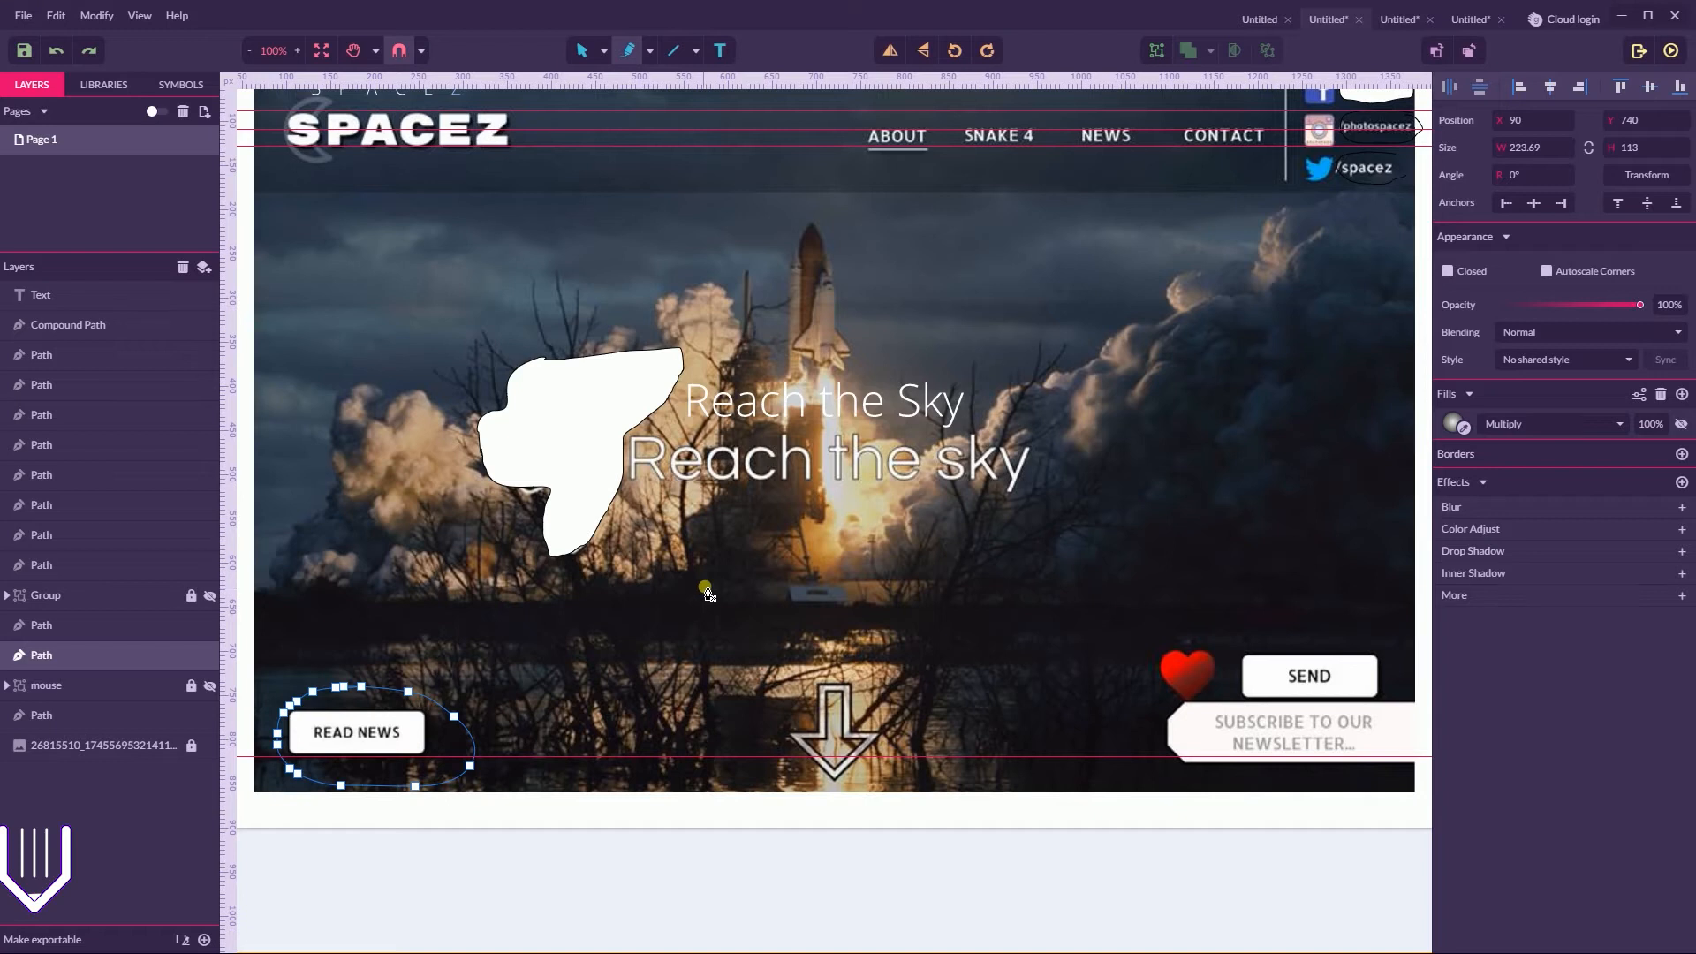
pyautogui.press('Delete')
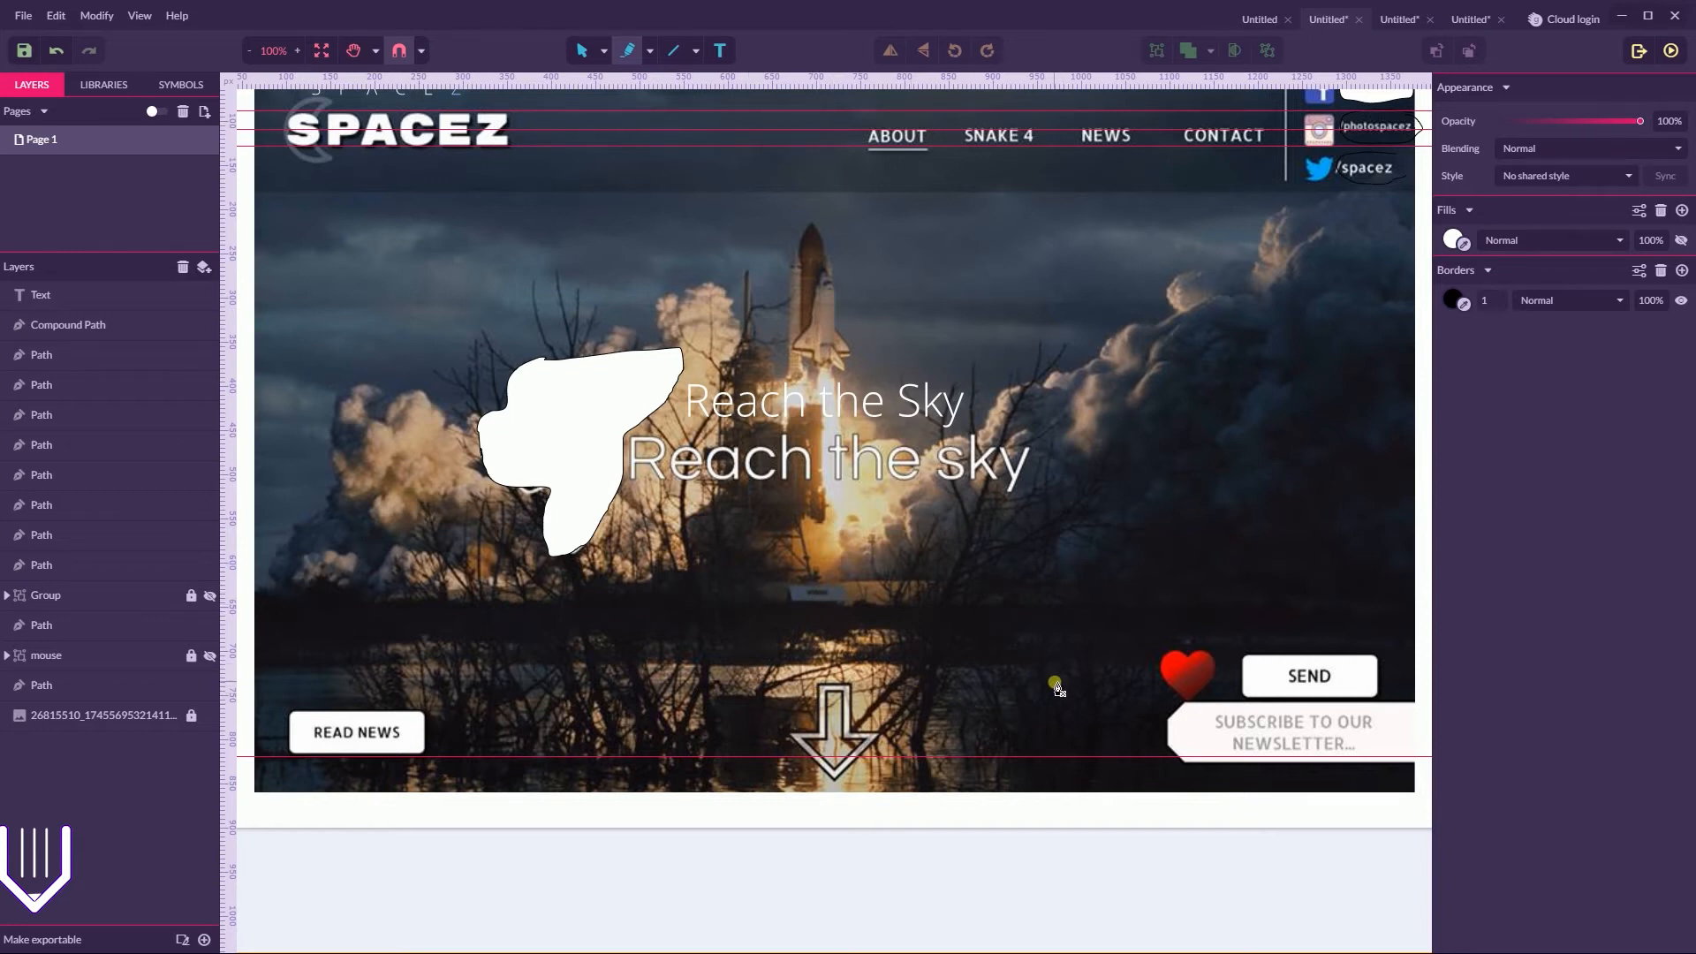
# Try freehand loops around the READ NEWS button and the down arrow, and undo both
pyautogui.moveTo(478, 694)
pyautogui.mouseDown()
pyautogui.moveTo(303, 708)
pyautogui.moveTo(352, 791)
pyautogui.moveTo(504, 720)
pyautogui.moveTo(449, 681)
pyautogui.mouseUp()
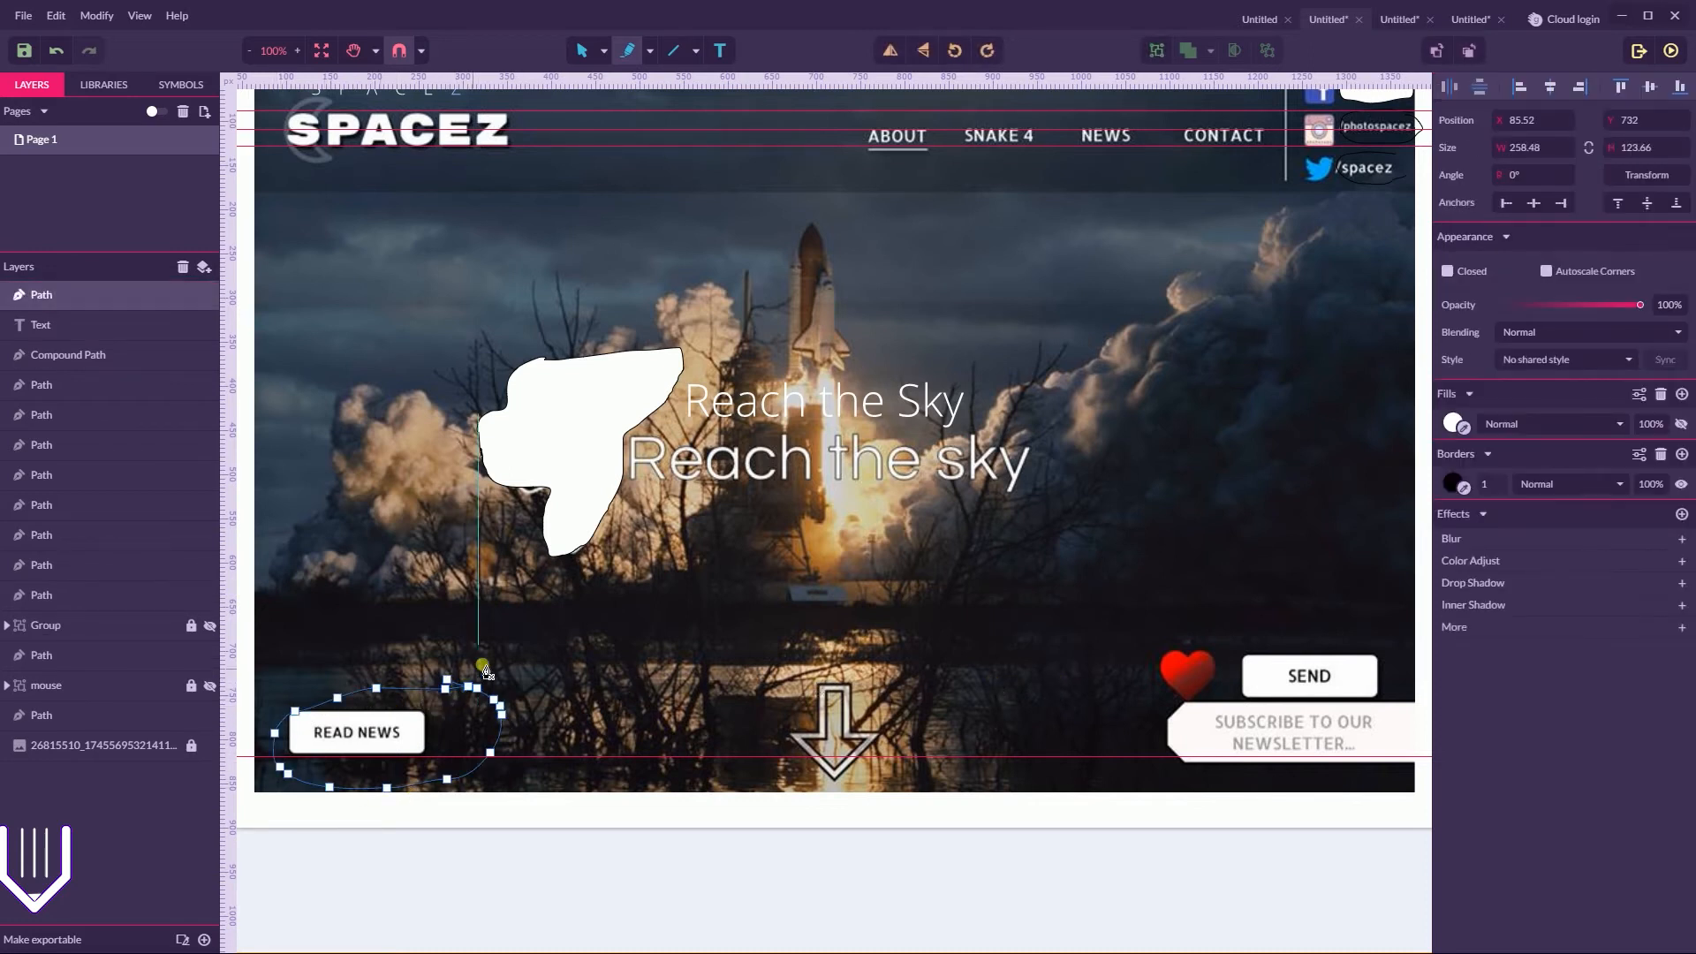
pyautogui.moveTo(872, 659)
pyautogui.mouseDown()
pyautogui.moveTo(756, 712)
pyautogui.moveTo(761, 776)
pyautogui.moveTo(854, 806)
pyautogui.moveTo(947, 762)
pyautogui.moveTo(879, 661)
pyautogui.mouseUp()
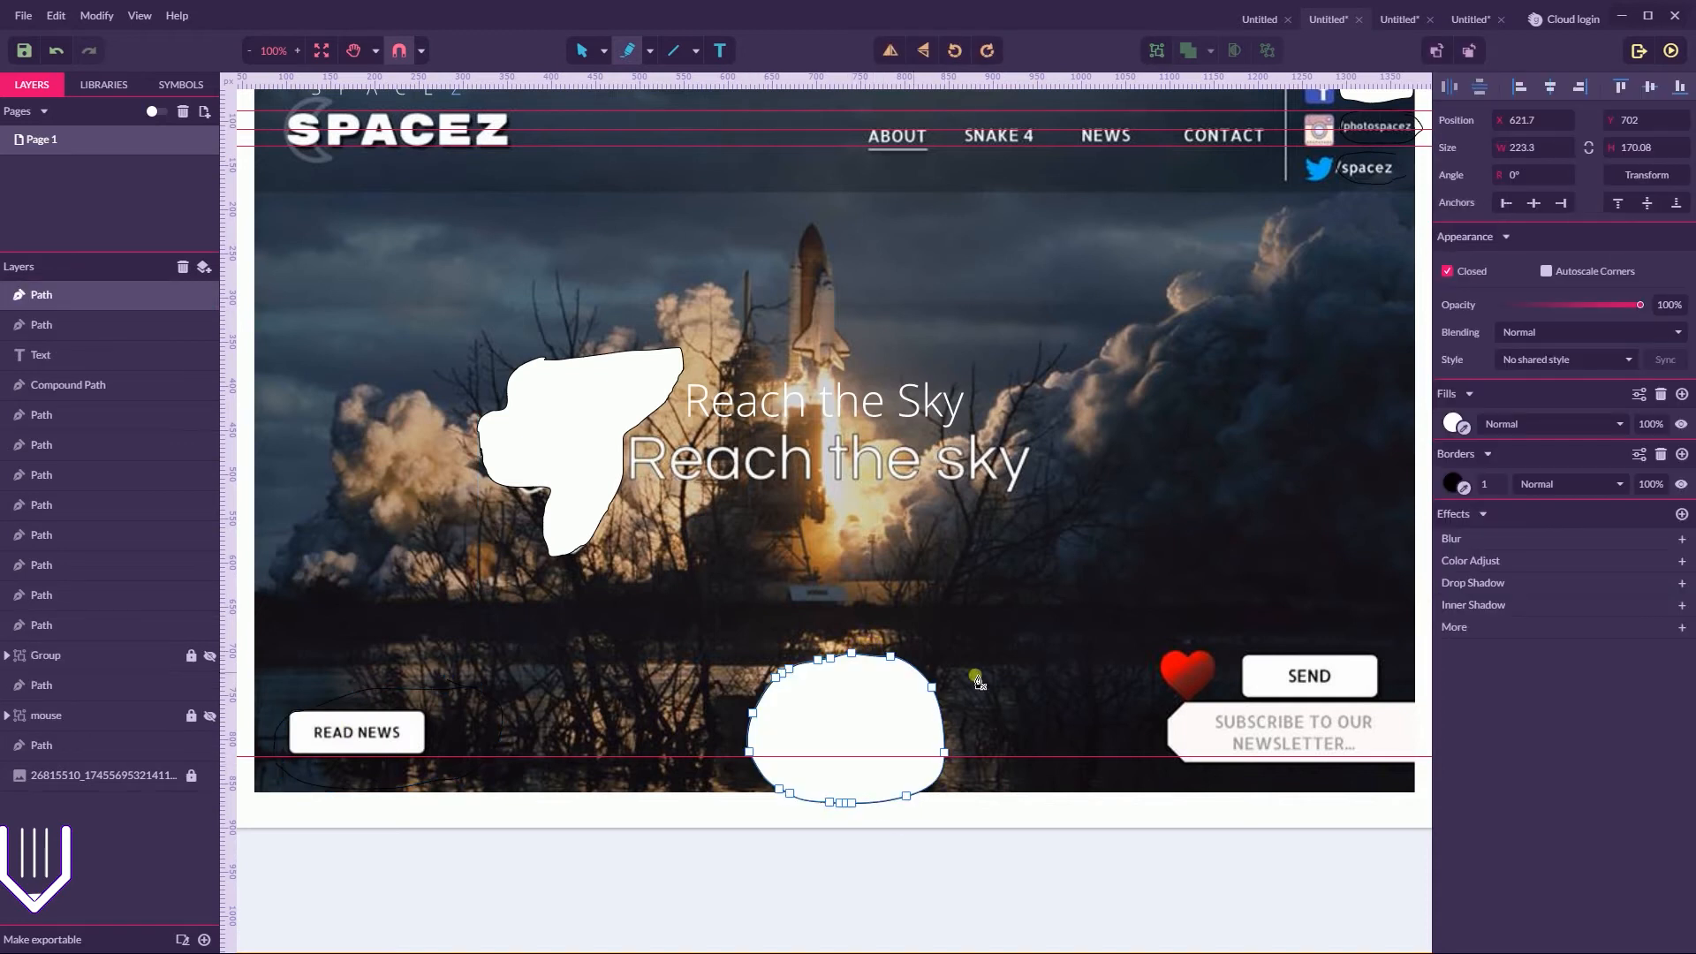
pyautogui.hotkey('ctrl', 'z')
pyautogui.hotkey('ctrl', 'z')
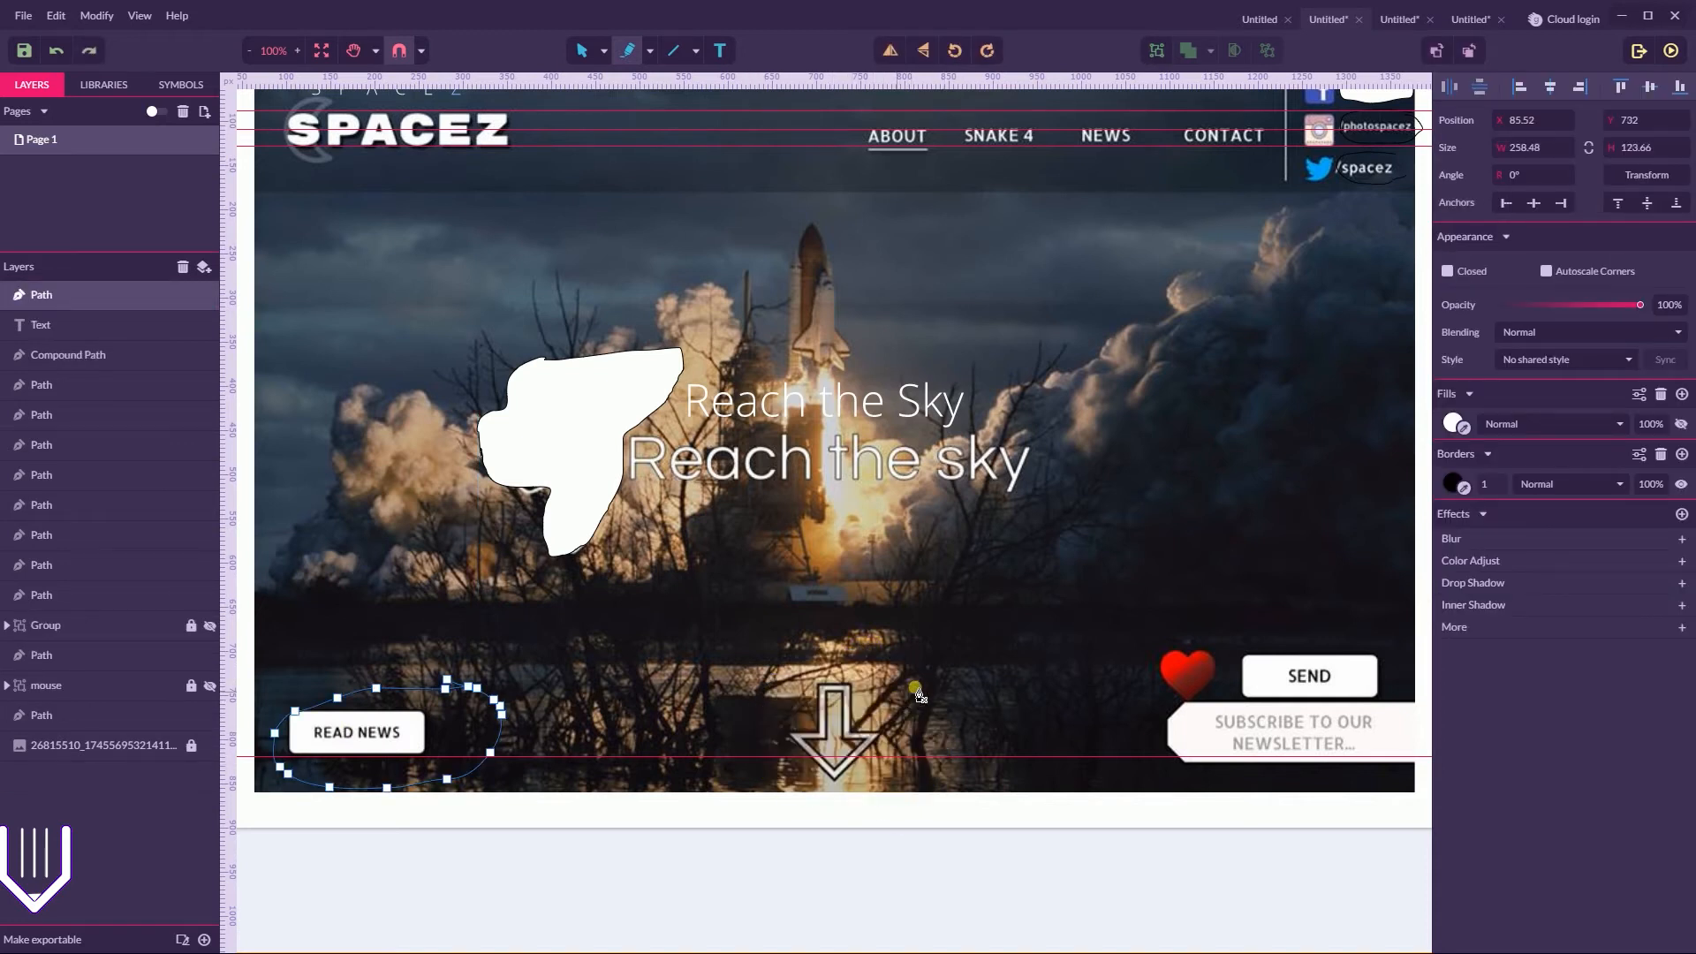
# Draw freehand loops around the SEND and newsletter block, about 320 by 200 px, and the READ NEWS button, about 239 by 118 px
pyautogui.moveTo(1297, 620)
pyautogui.mouseDown()
pyautogui.moveTo(1151, 694)
pyautogui.moveTo(1244, 785)
pyautogui.moveTo(1429, 722)
pyautogui.moveTo(1322, 621)
pyautogui.mouseUp()
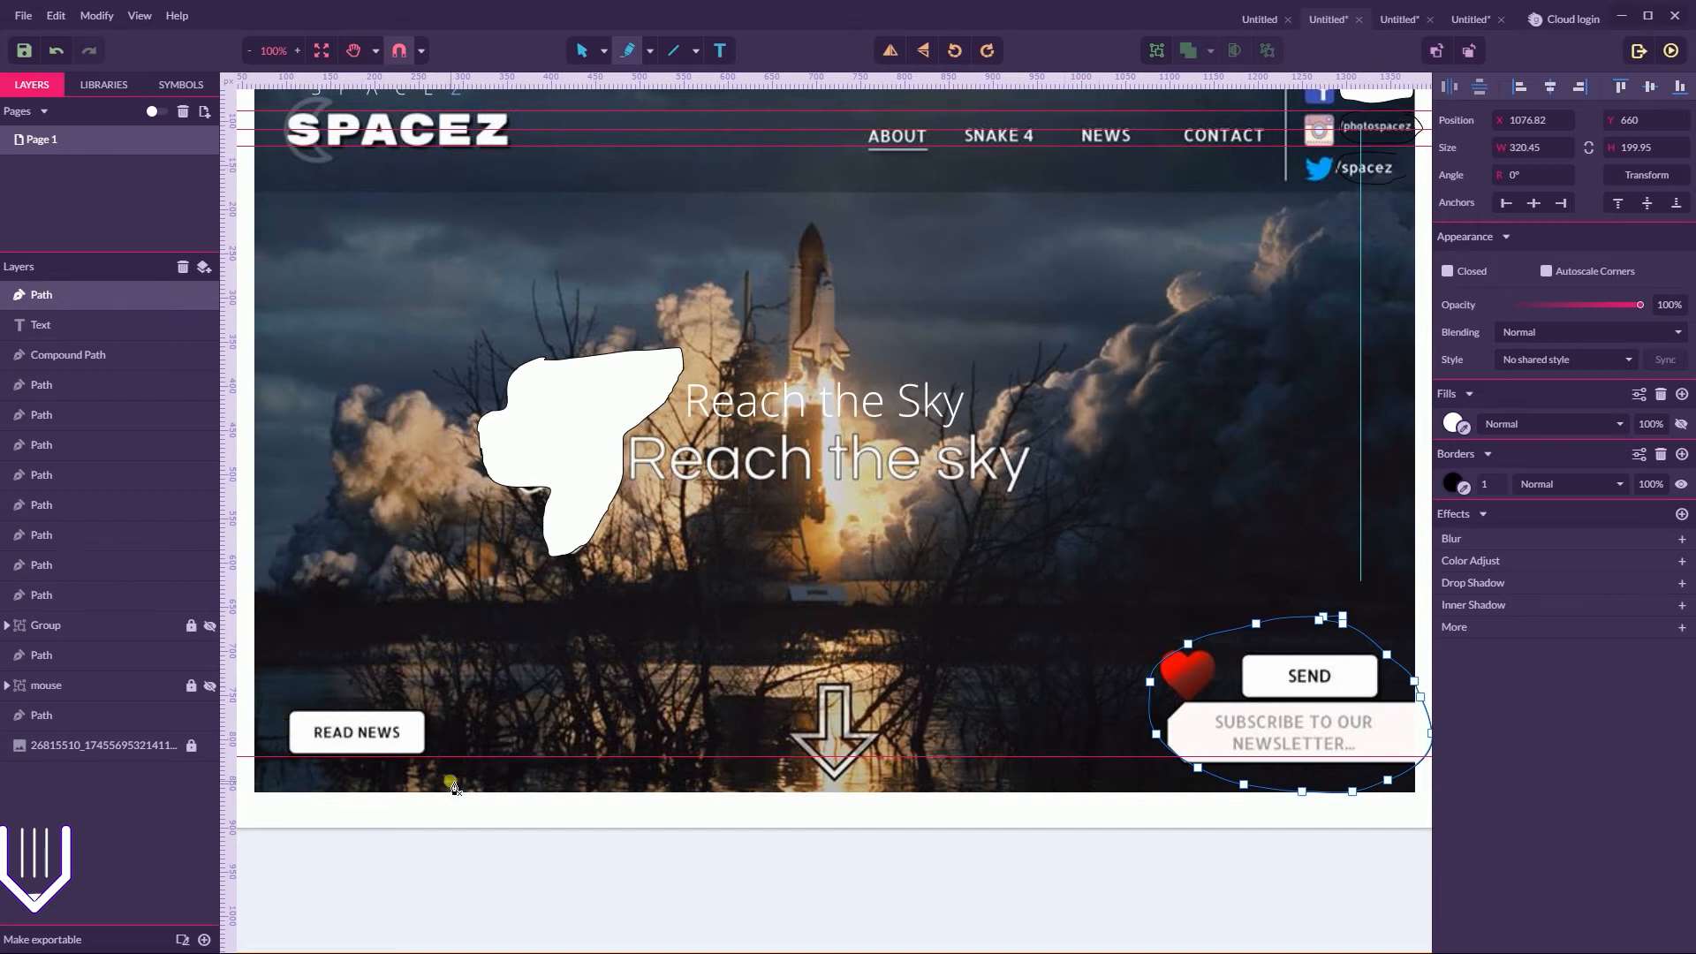
pyautogui.moveTo(440, 690)
pyautogui.mouseDown()
pyautogui.moveTo(297, 700)
pyautogui.moveTo(267, 740)
pyautogui.moveTo(312, 789)
pyautogui.moveTo(460, 760)
pyautogui.moveTo(461, 690)
pyautogui.mouseUp()
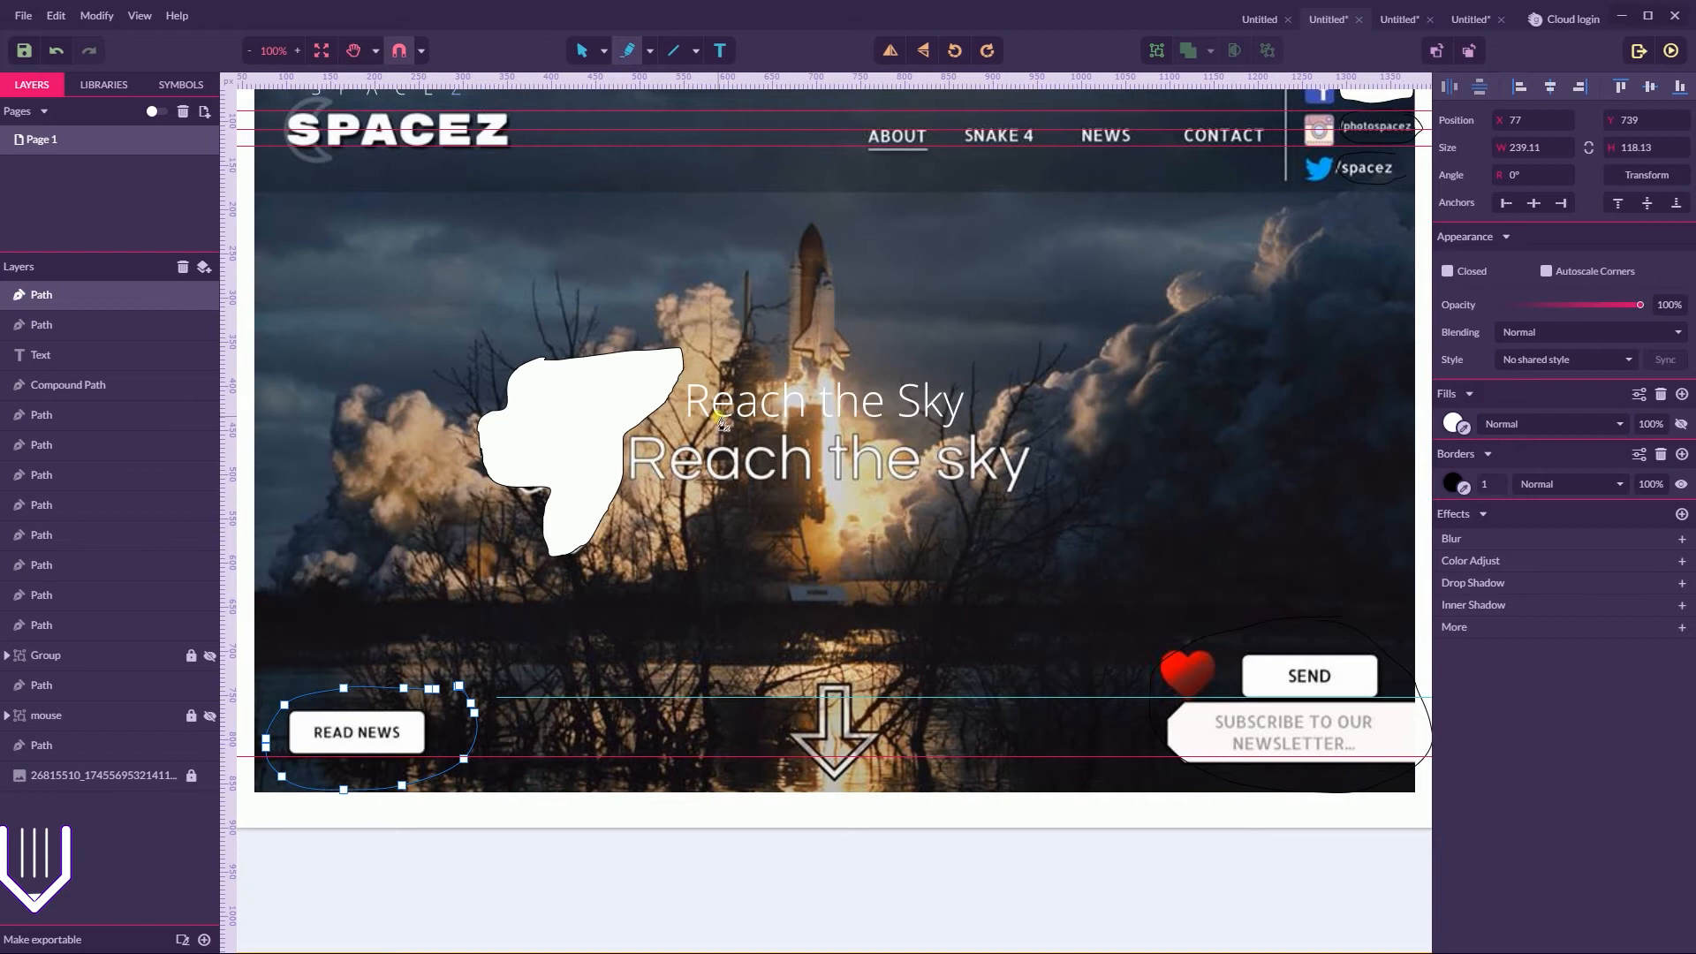
pyautogui.click(604, 51)
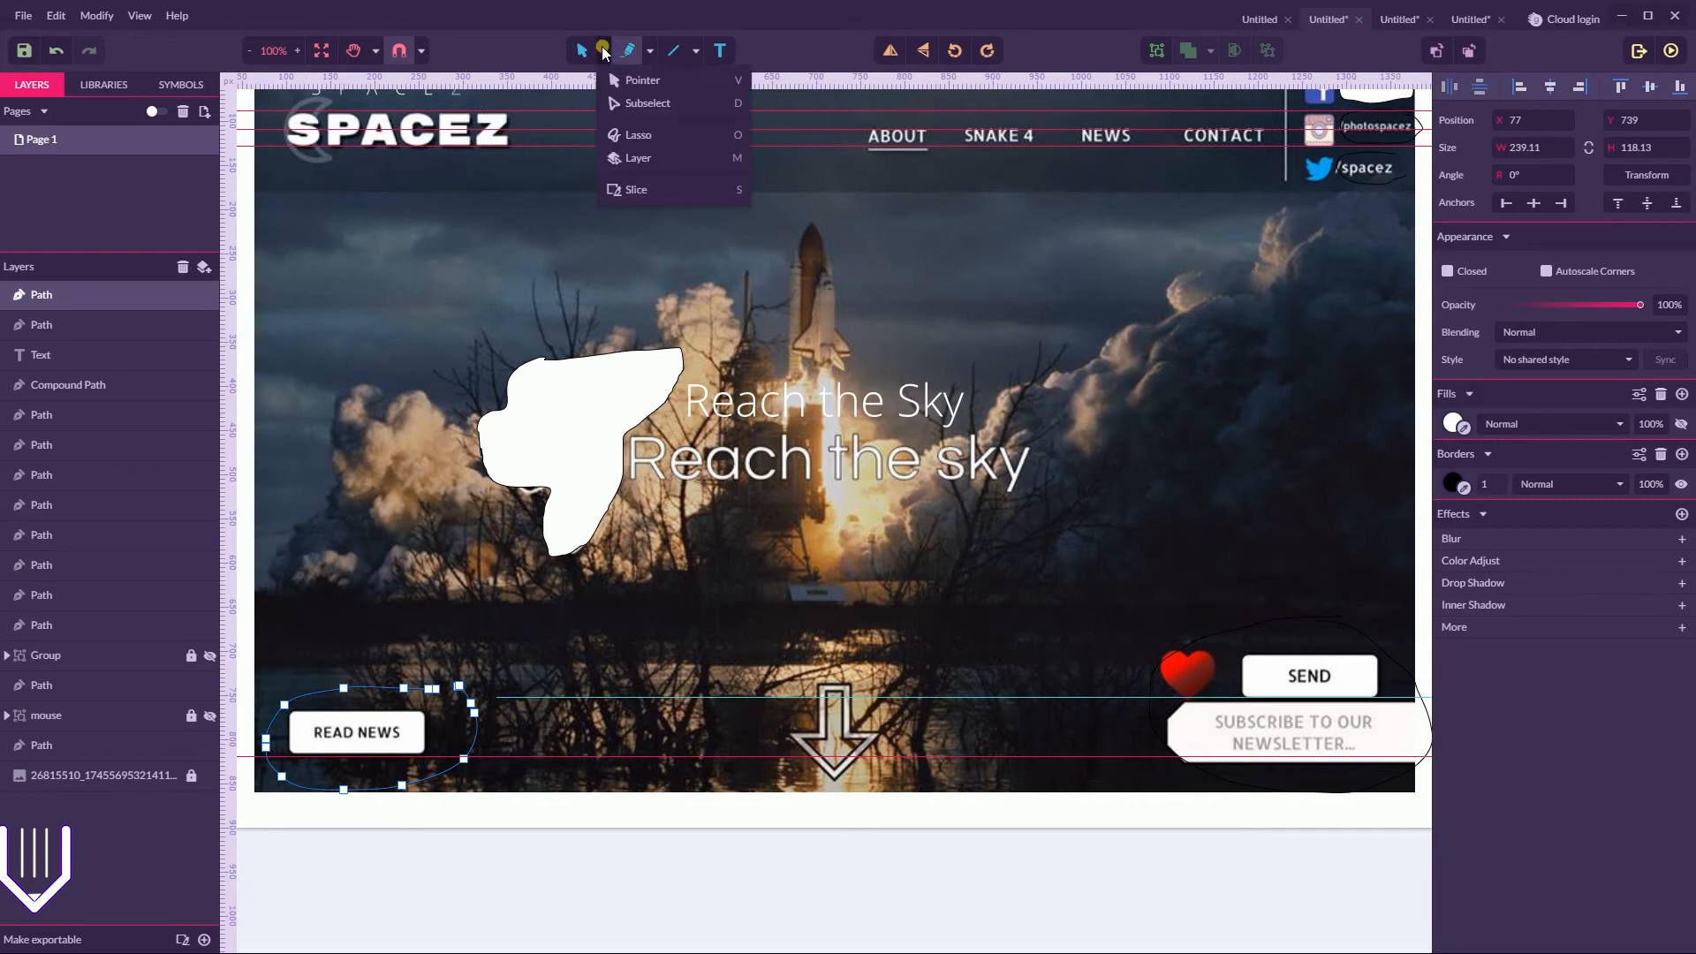
pyautogui.click(630, 81)
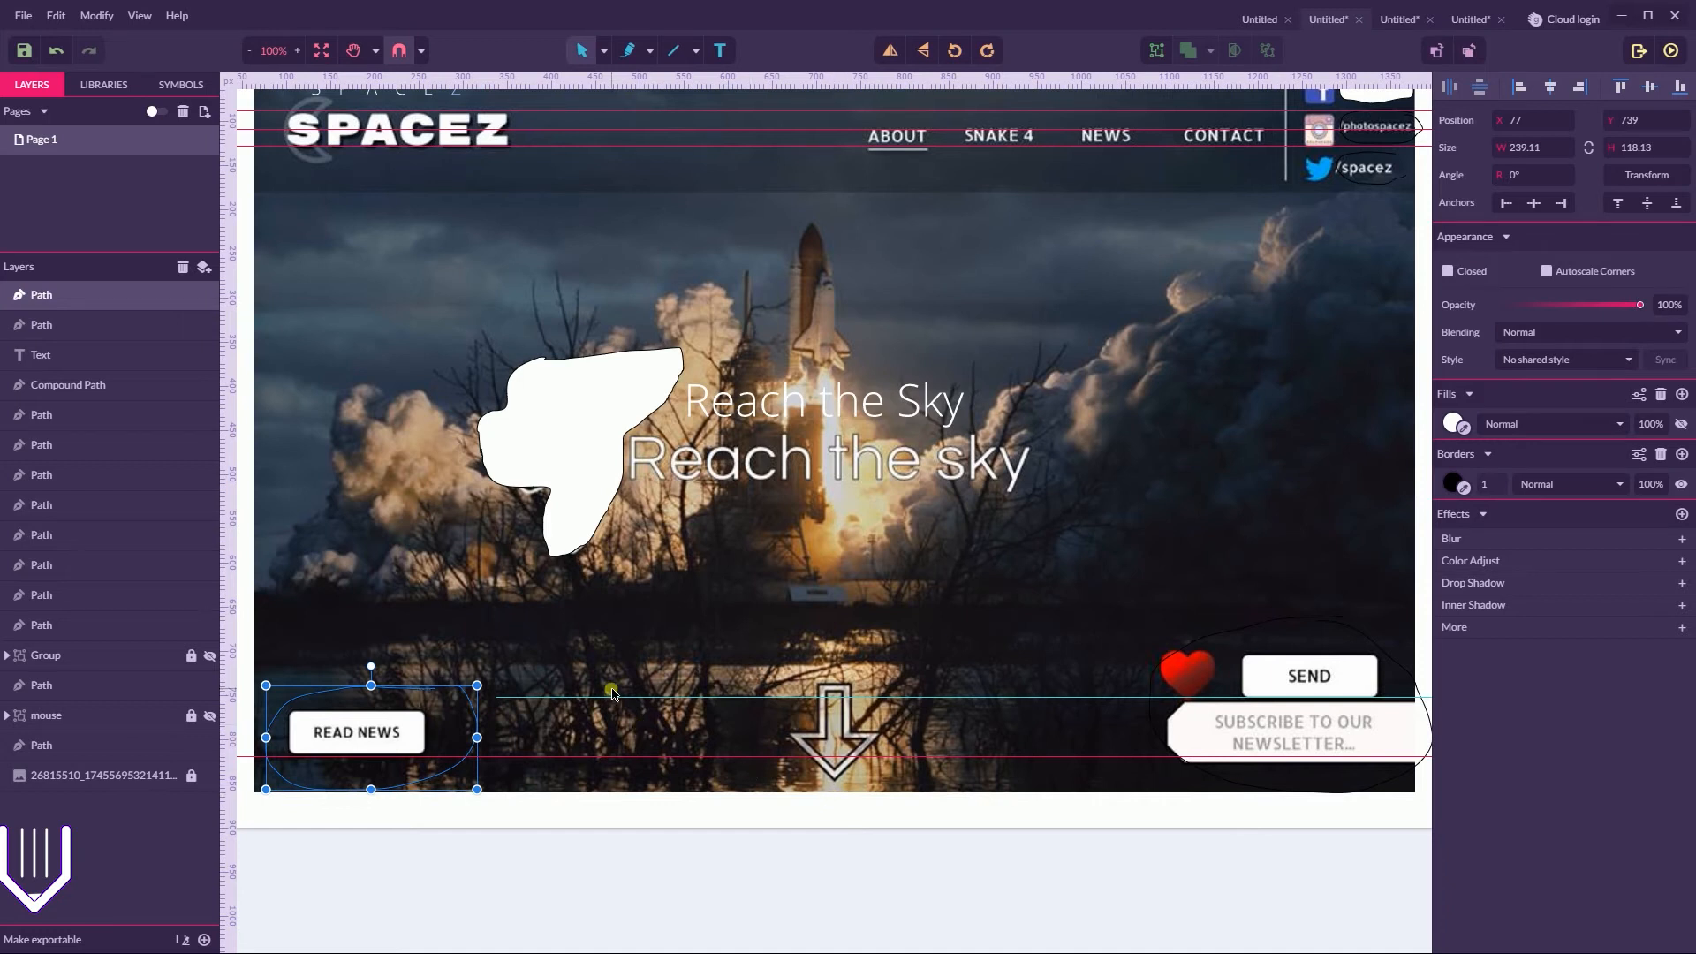
# Examine the classic manuscript grid margins in the Medium article on grids in the browser, and return to Gravit Designer
pyautogui.scroll(2, 616, 689)
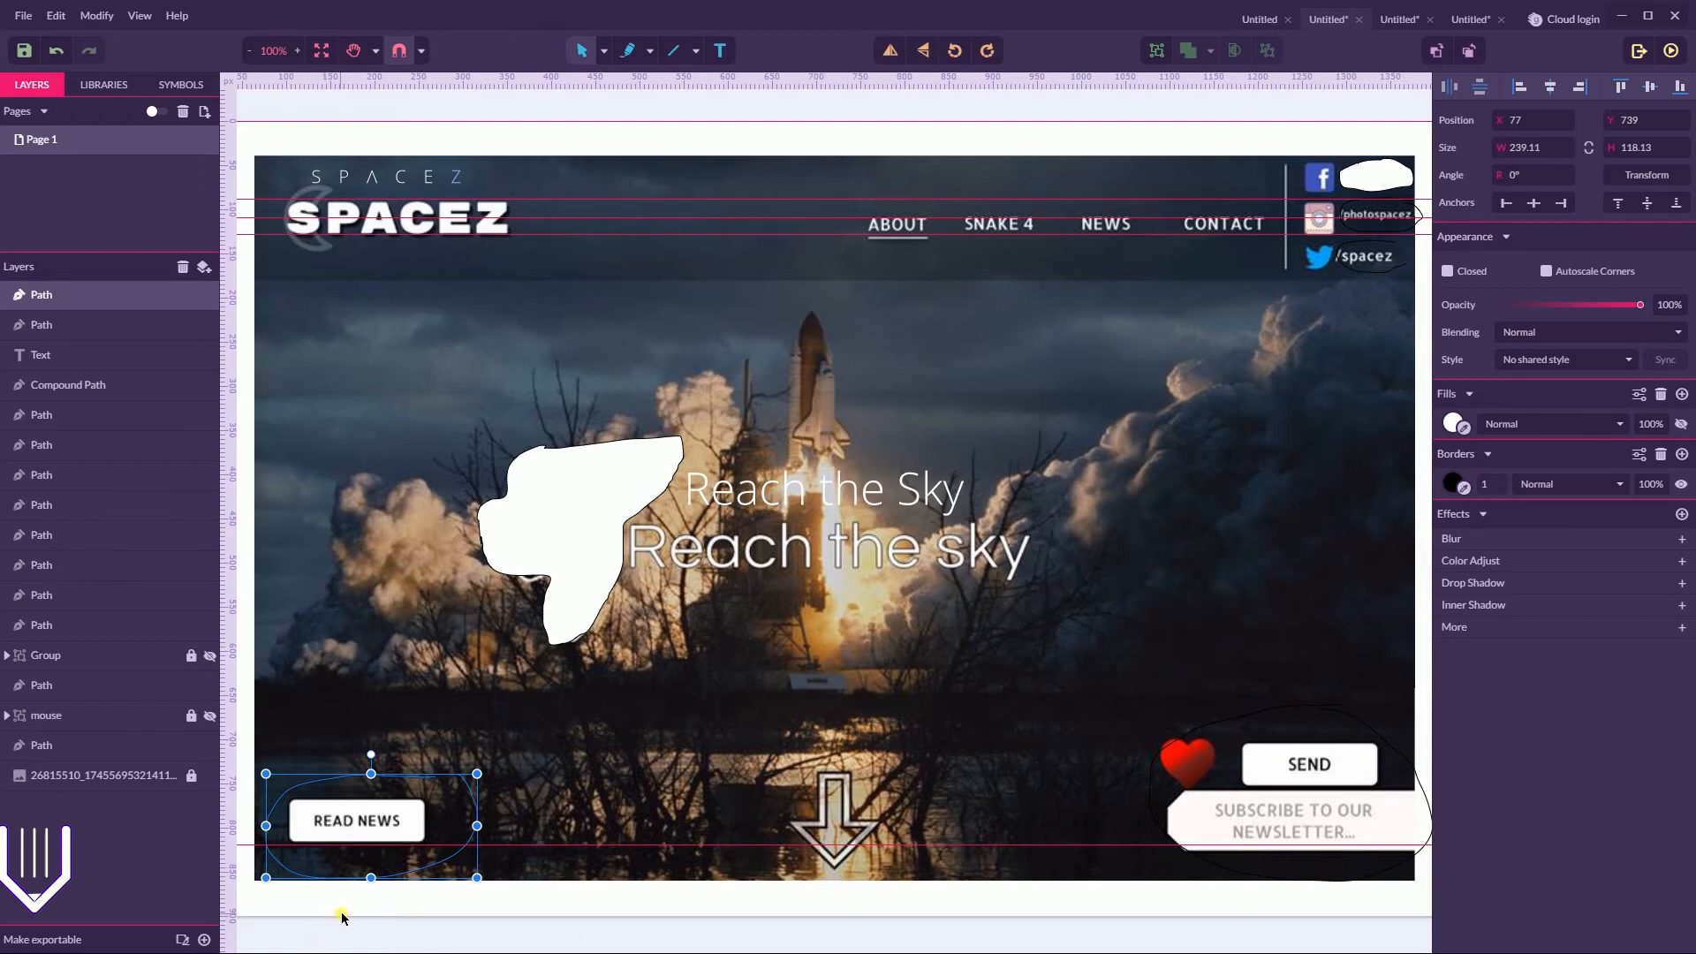
pyautogui.press('super')
pyautogui.click(282, 940)
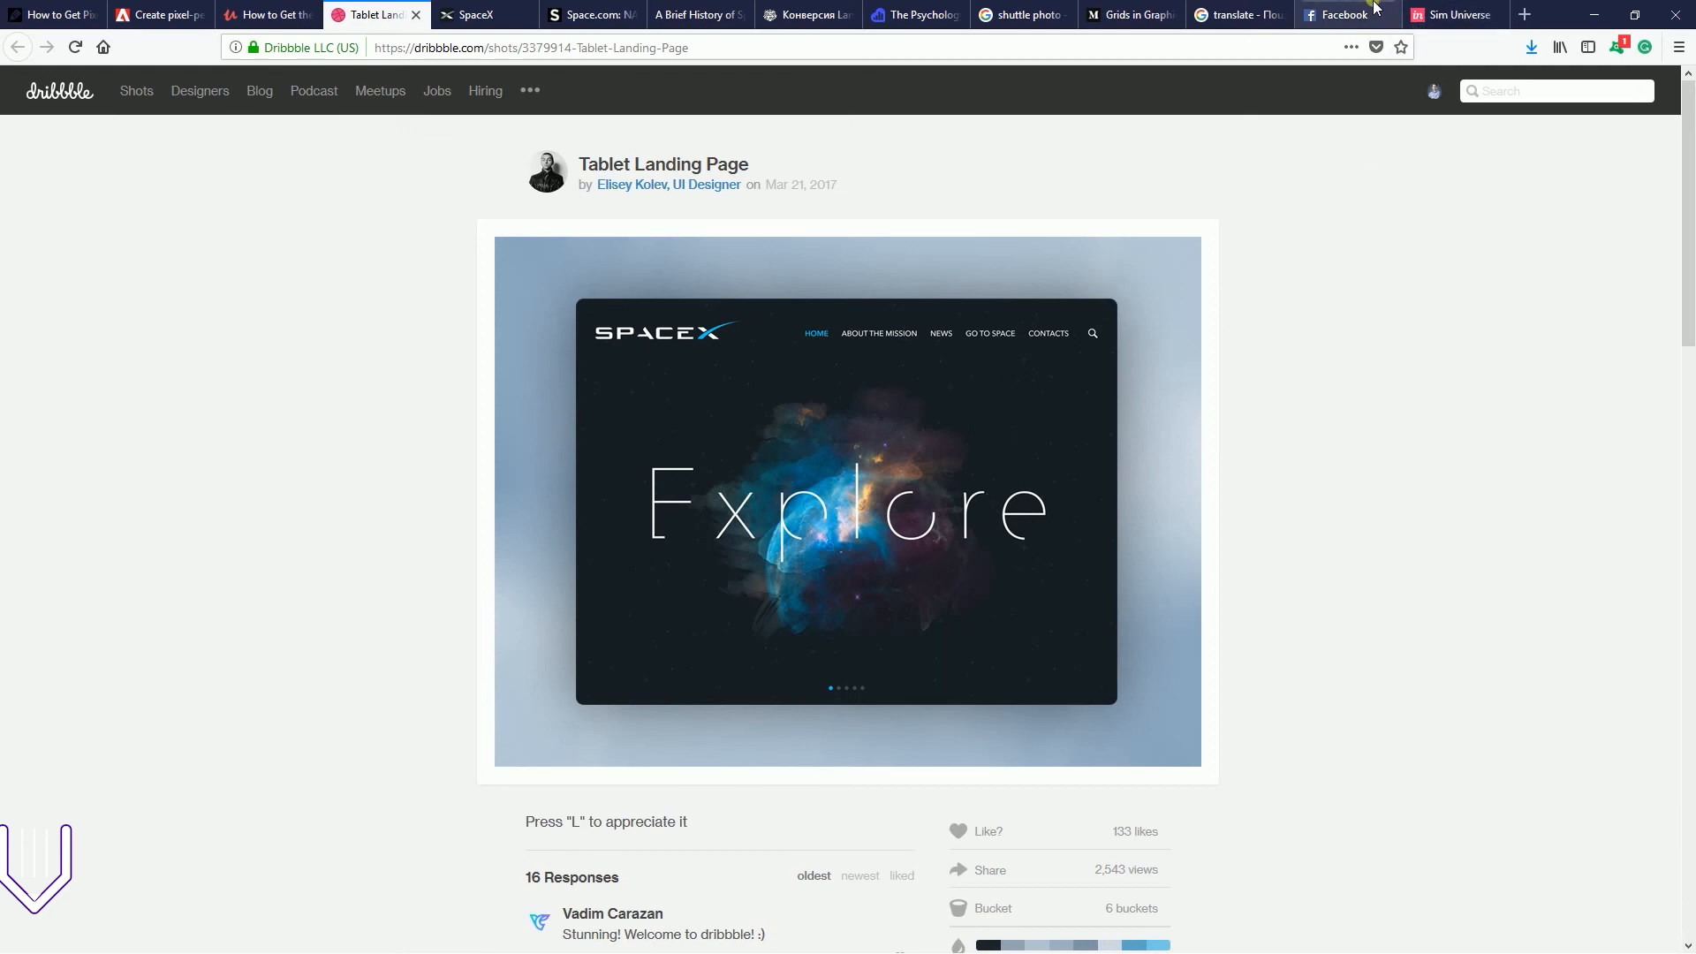
pyautogui.click(1139, 14)
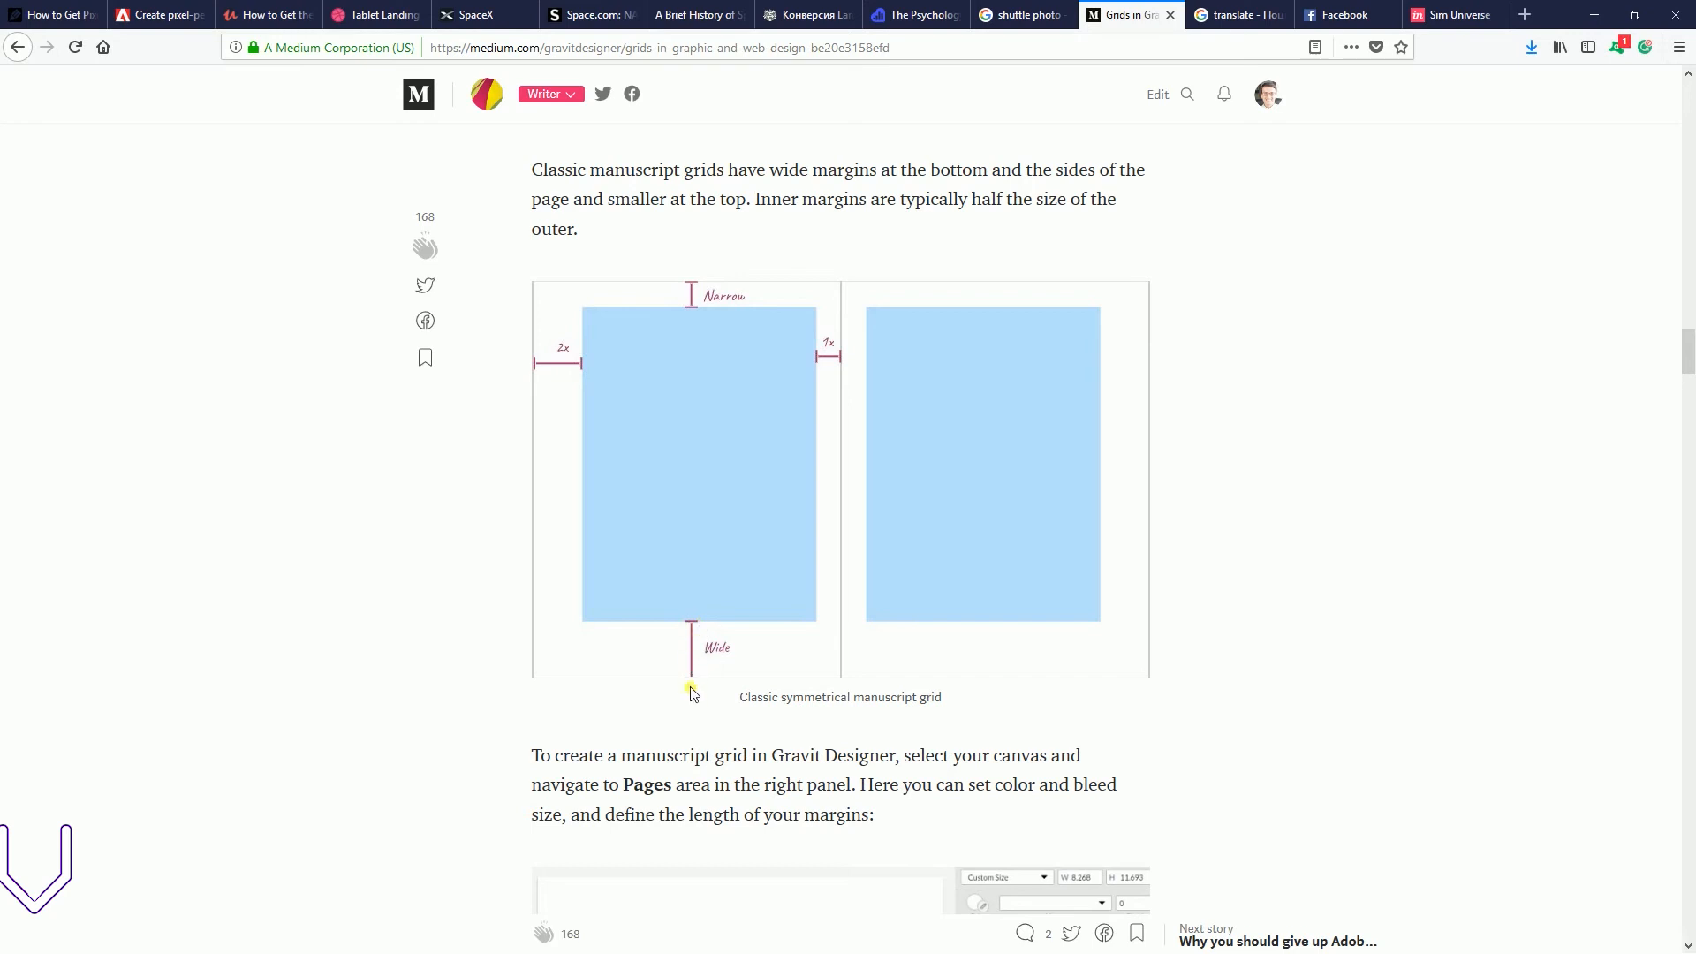
pyautogui.press('super')
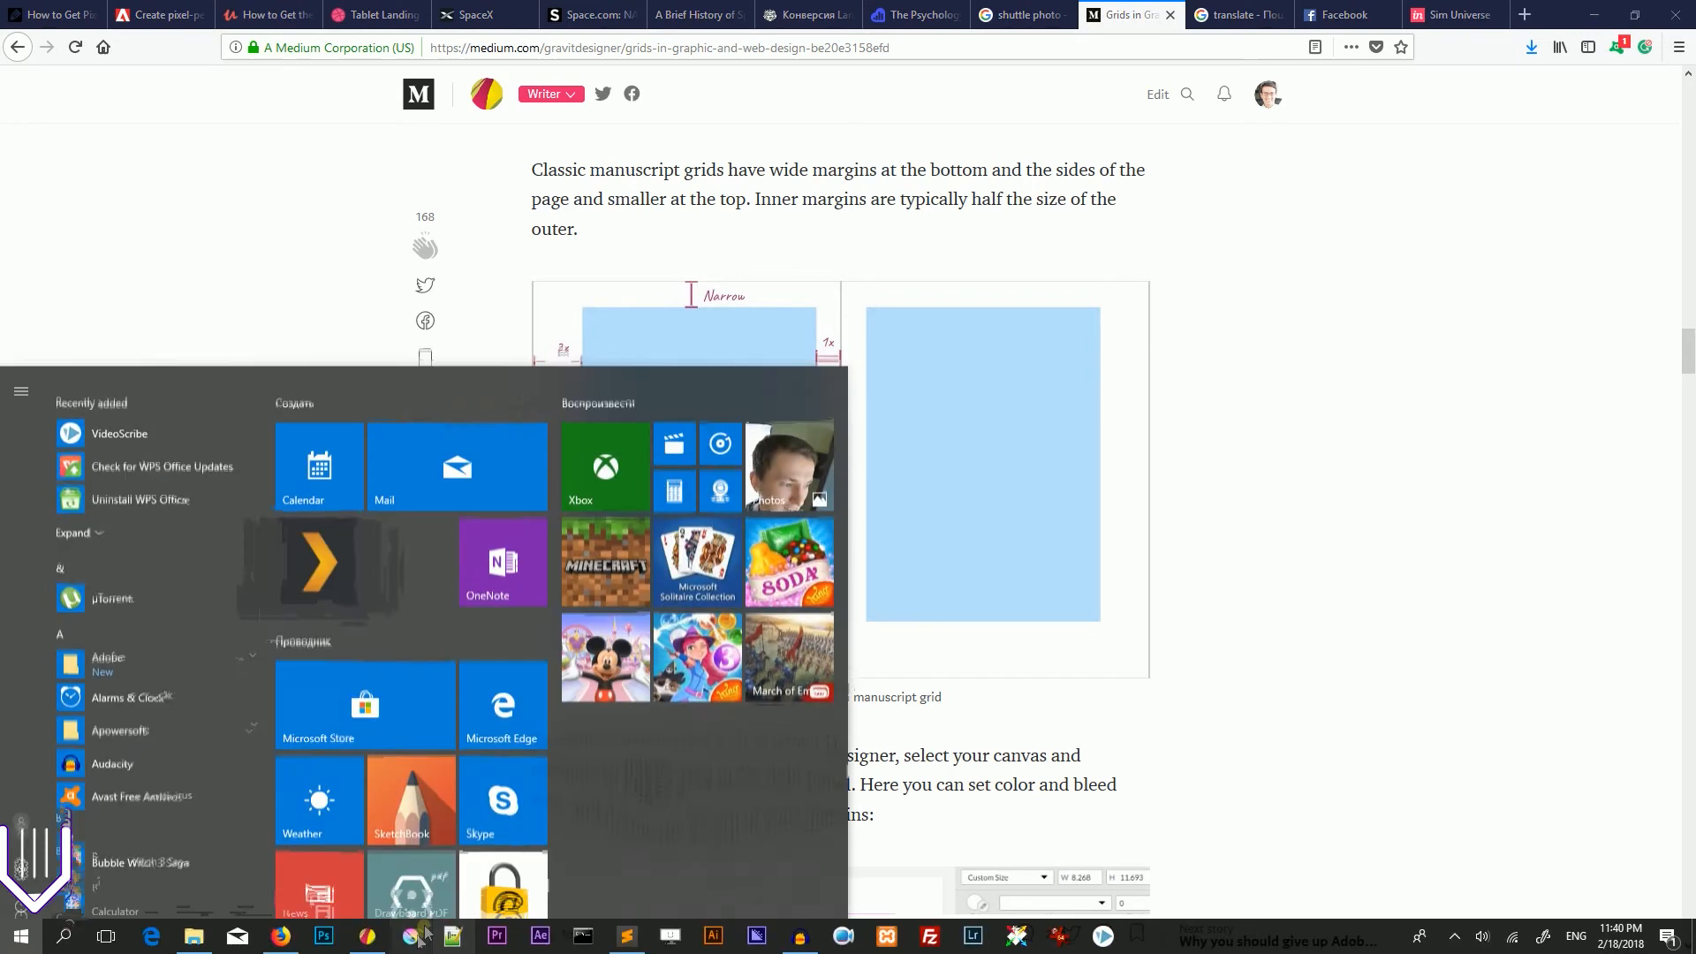
pyautogui.click(623, 937)
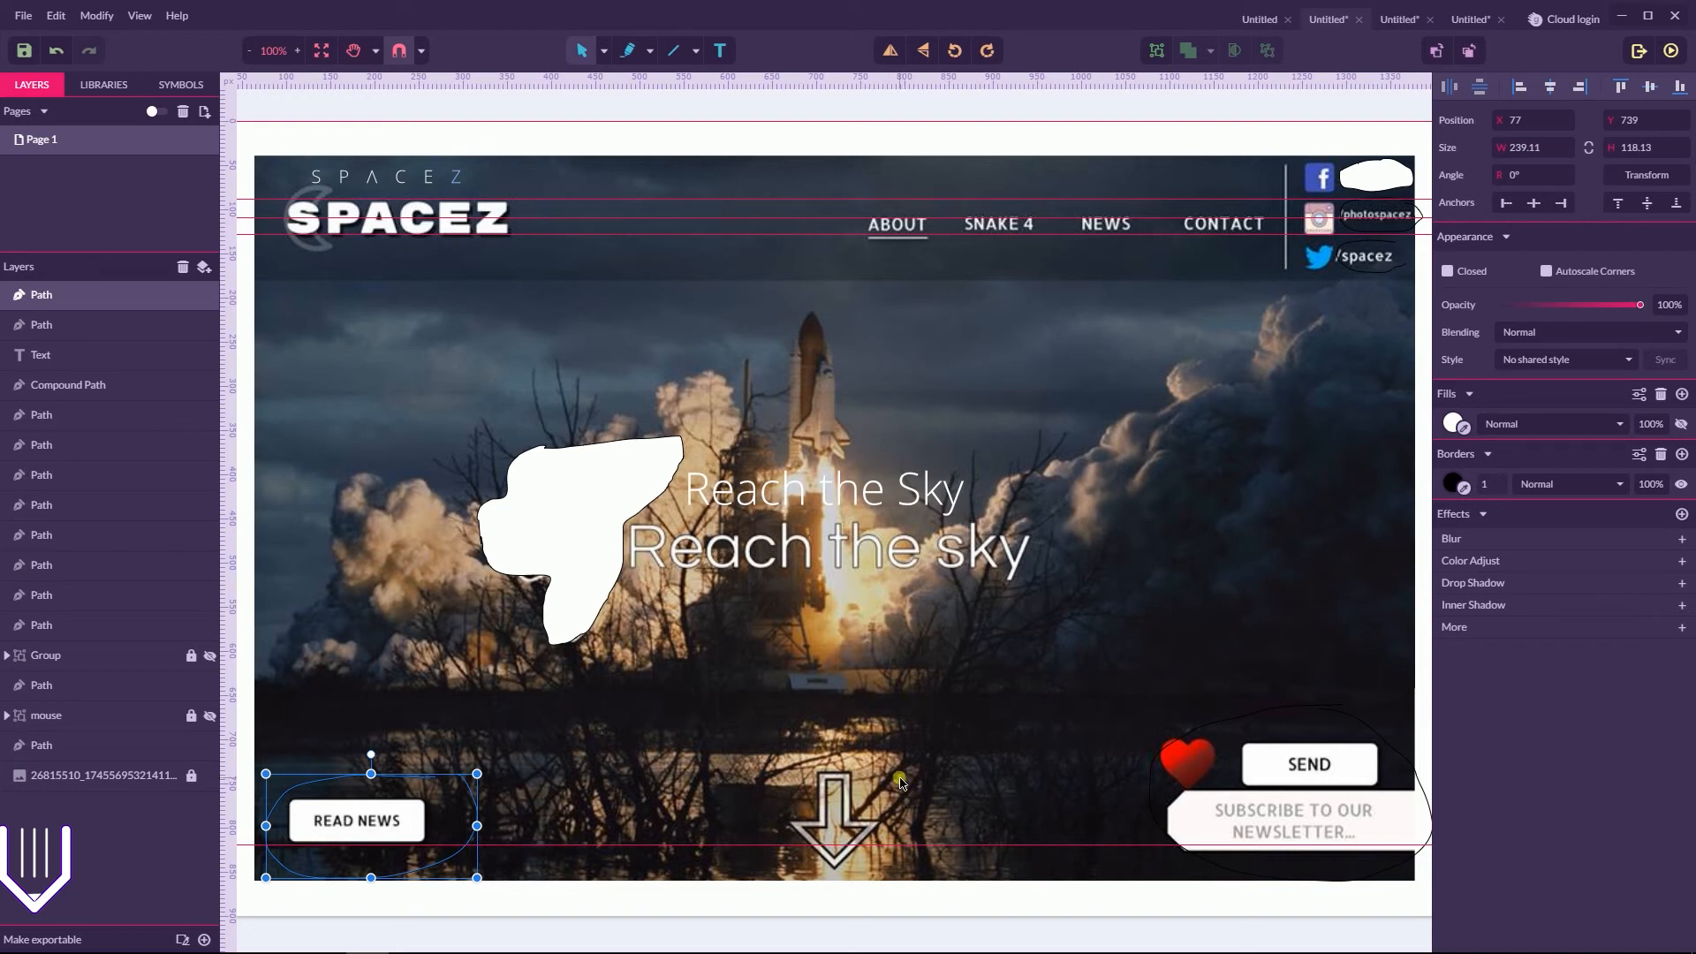
# Show the hidden mouse group over the down arrow and inspect its icon with the Magnifier at 200%
pyautogui.click(864, 494)
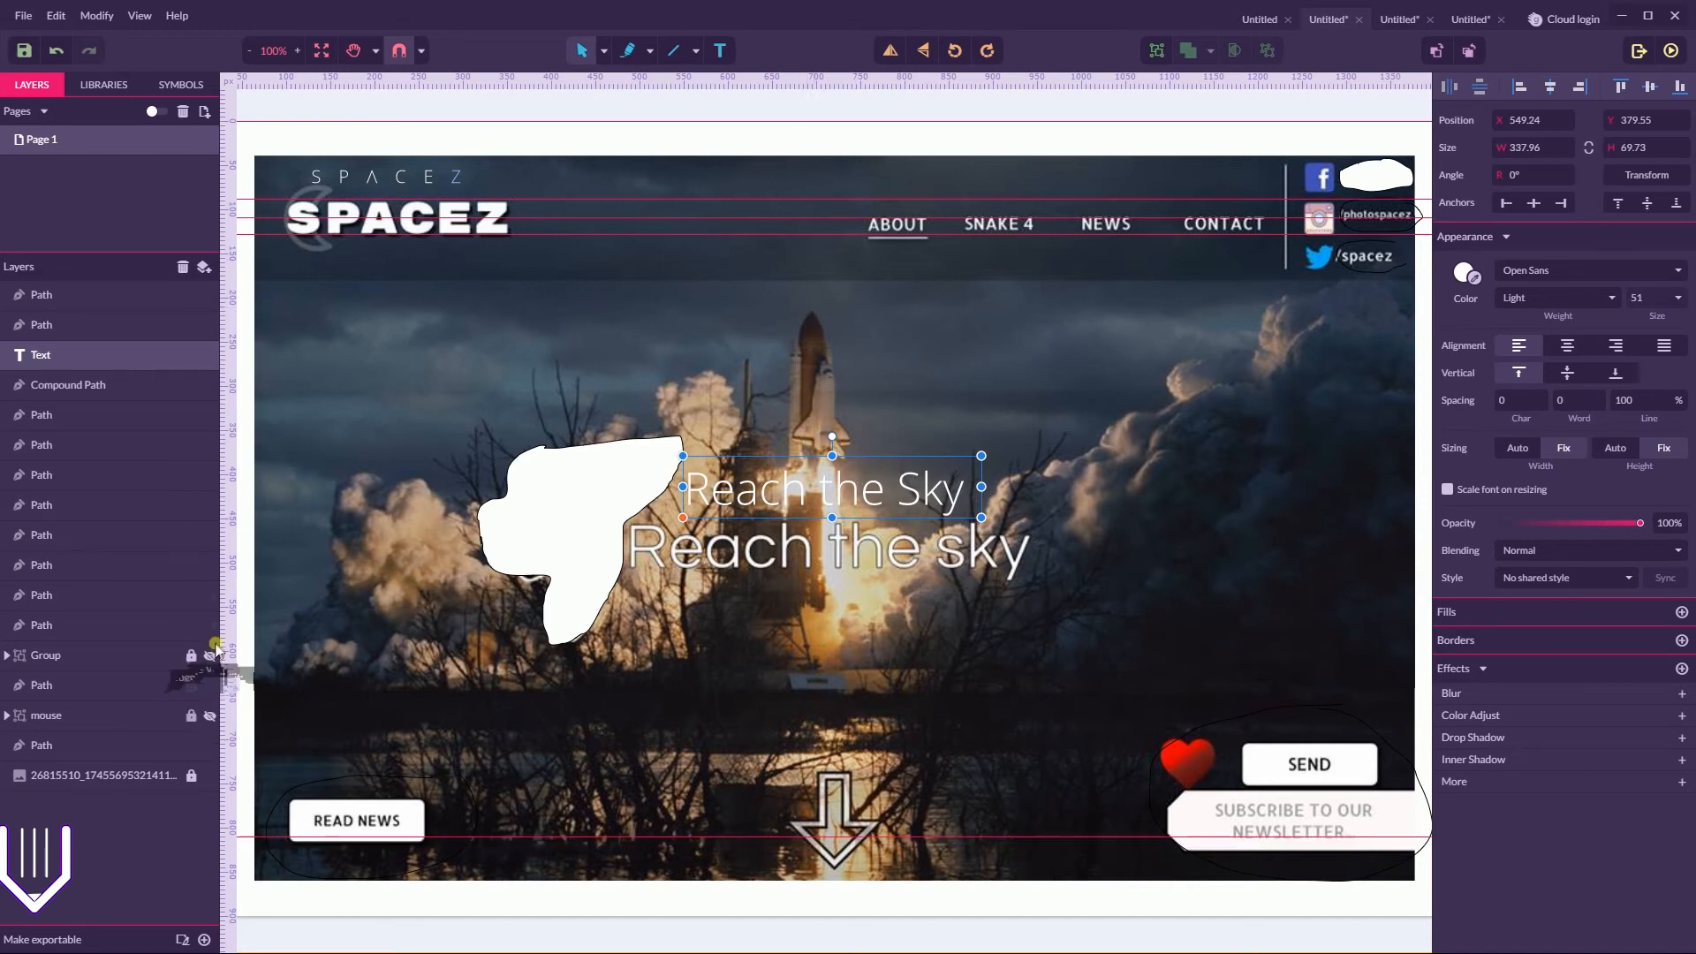
pyautogui.click(210, 720)
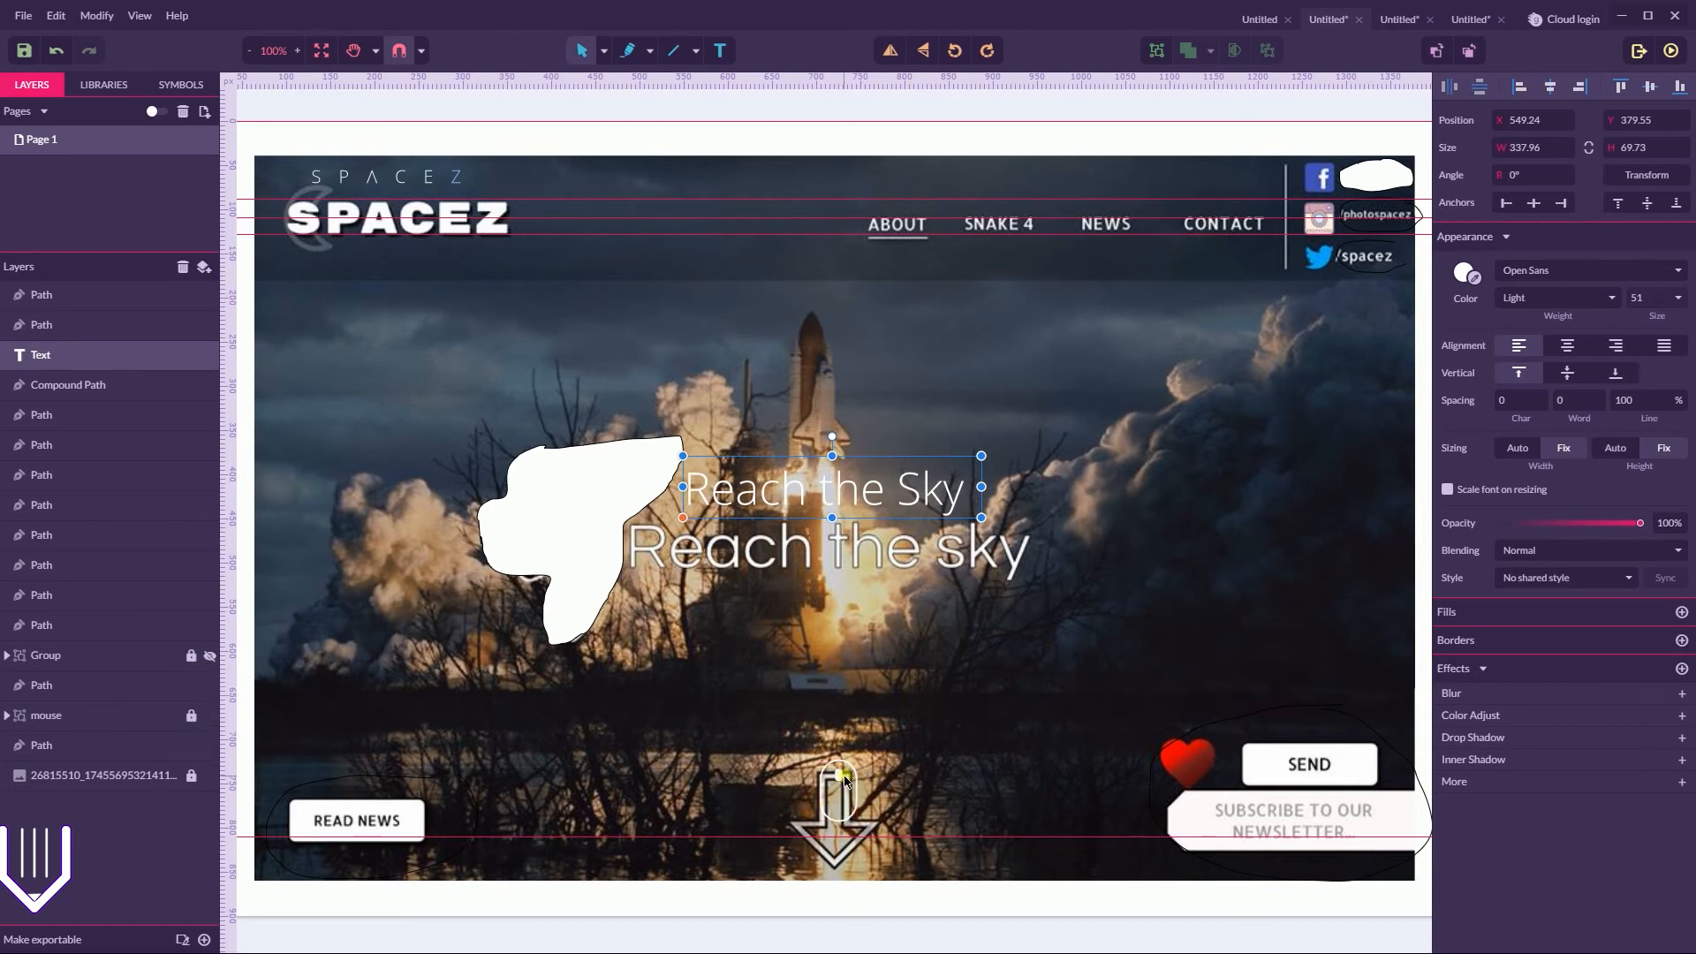
pyautogui.press('super+plus')
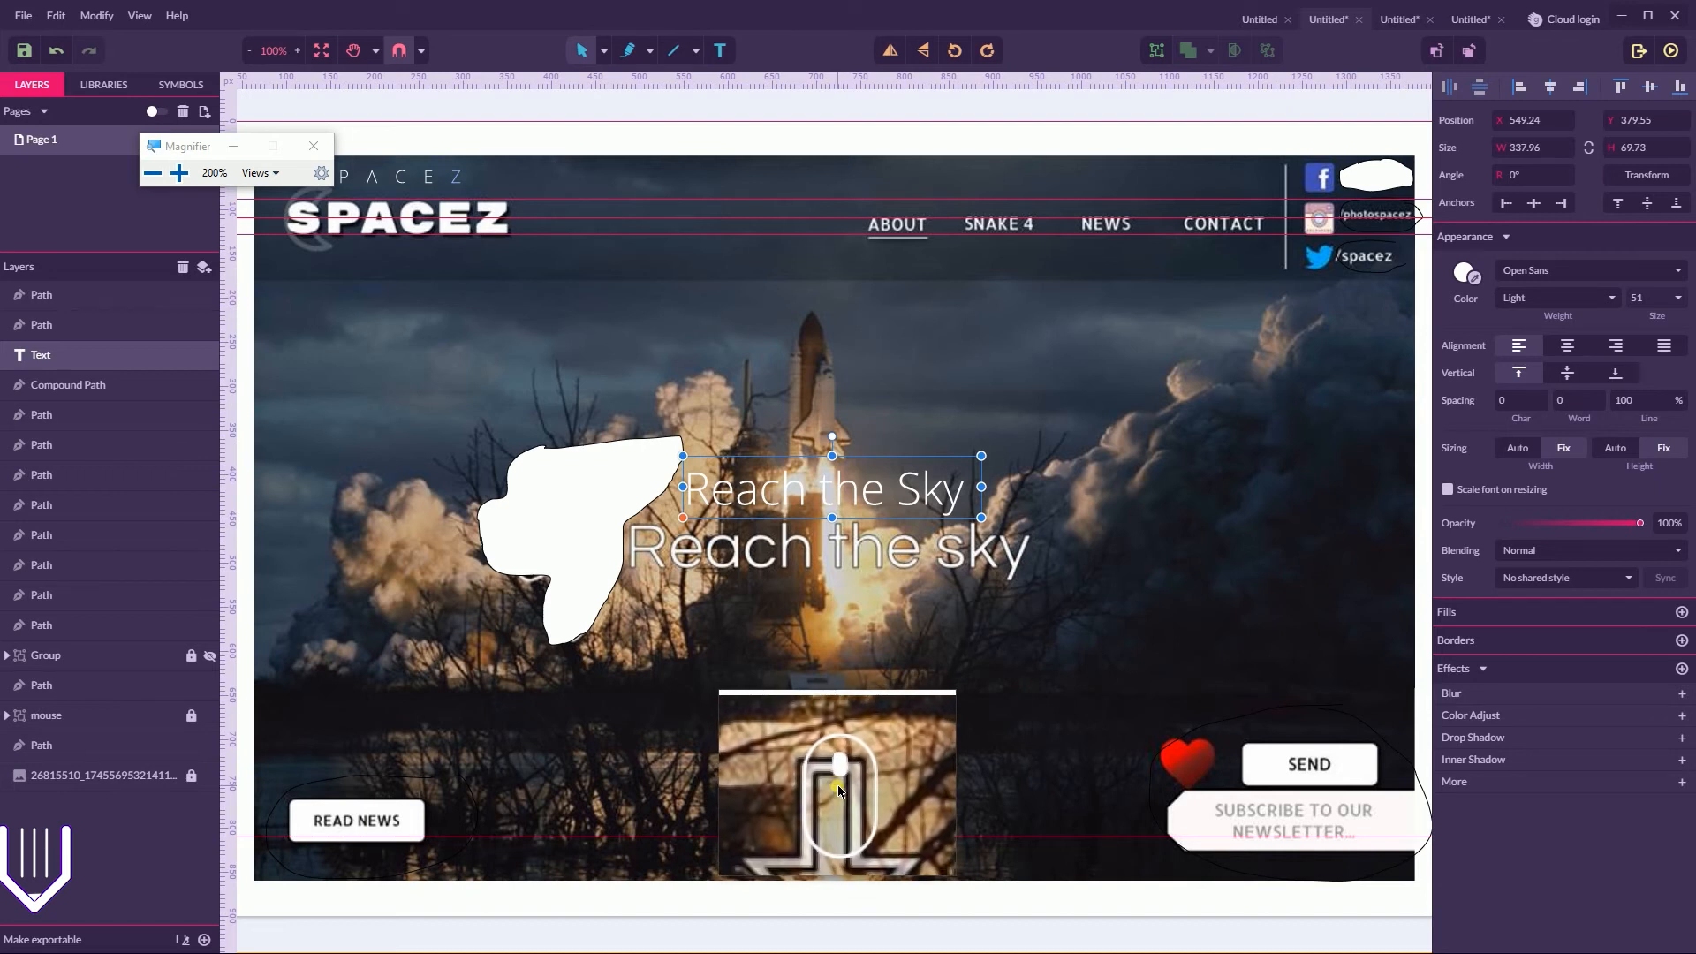
pyautogui.press('super+Escape')
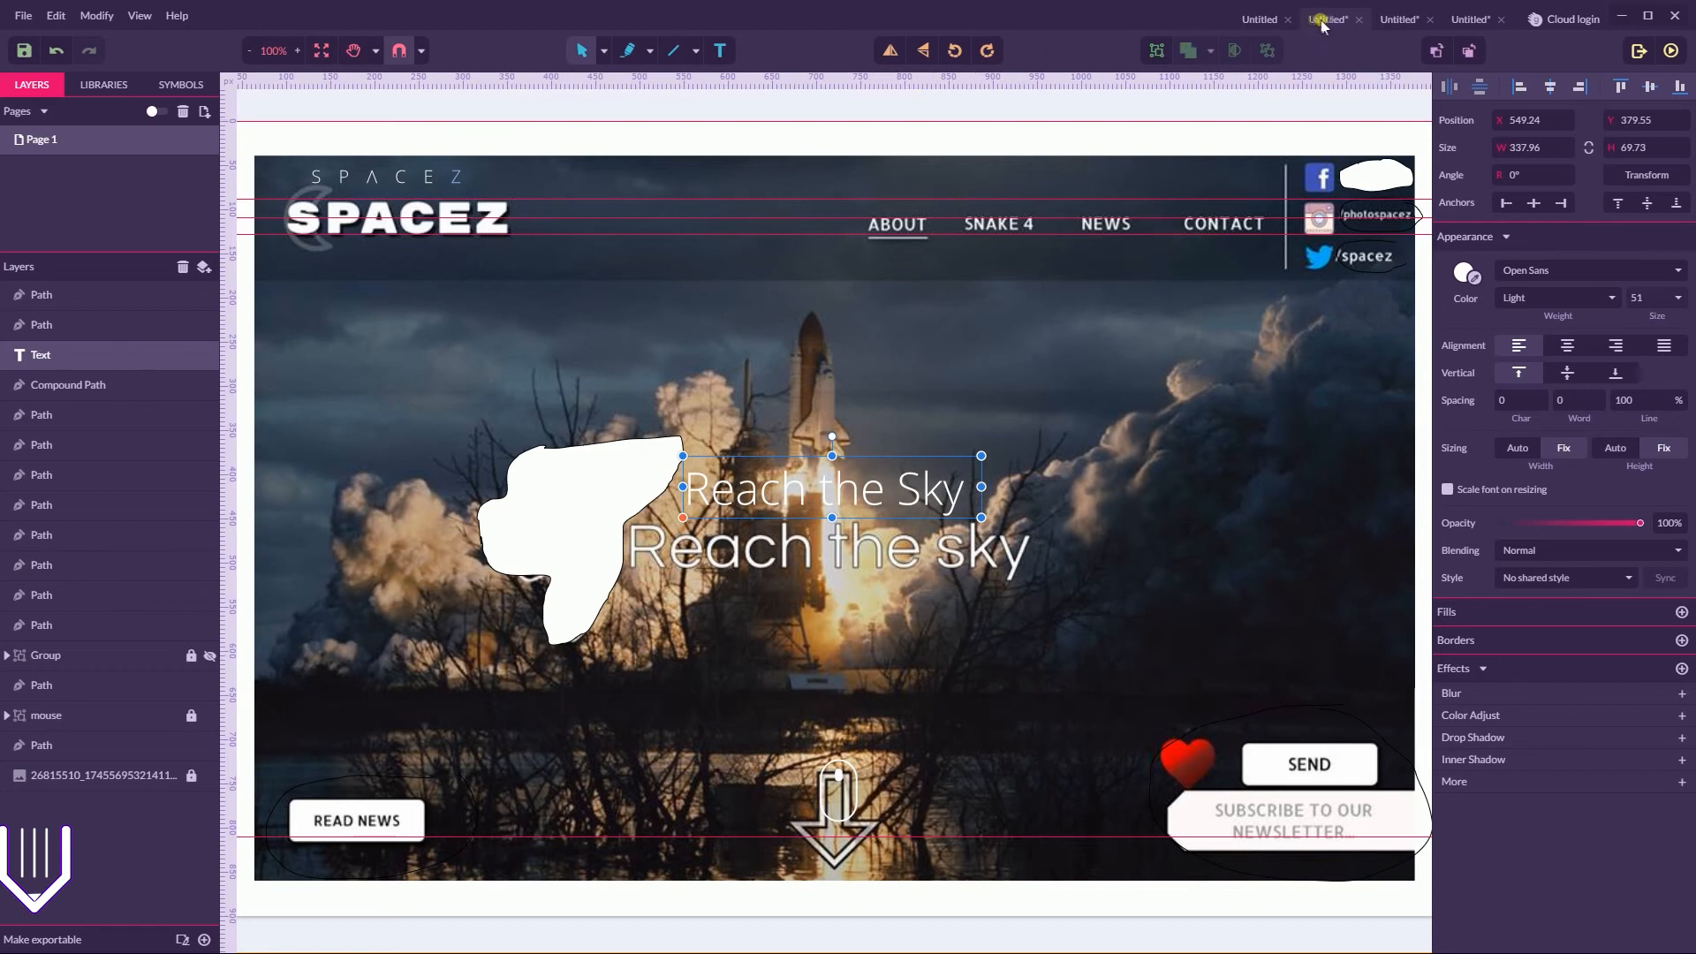
pyautogui.click(22, 16)
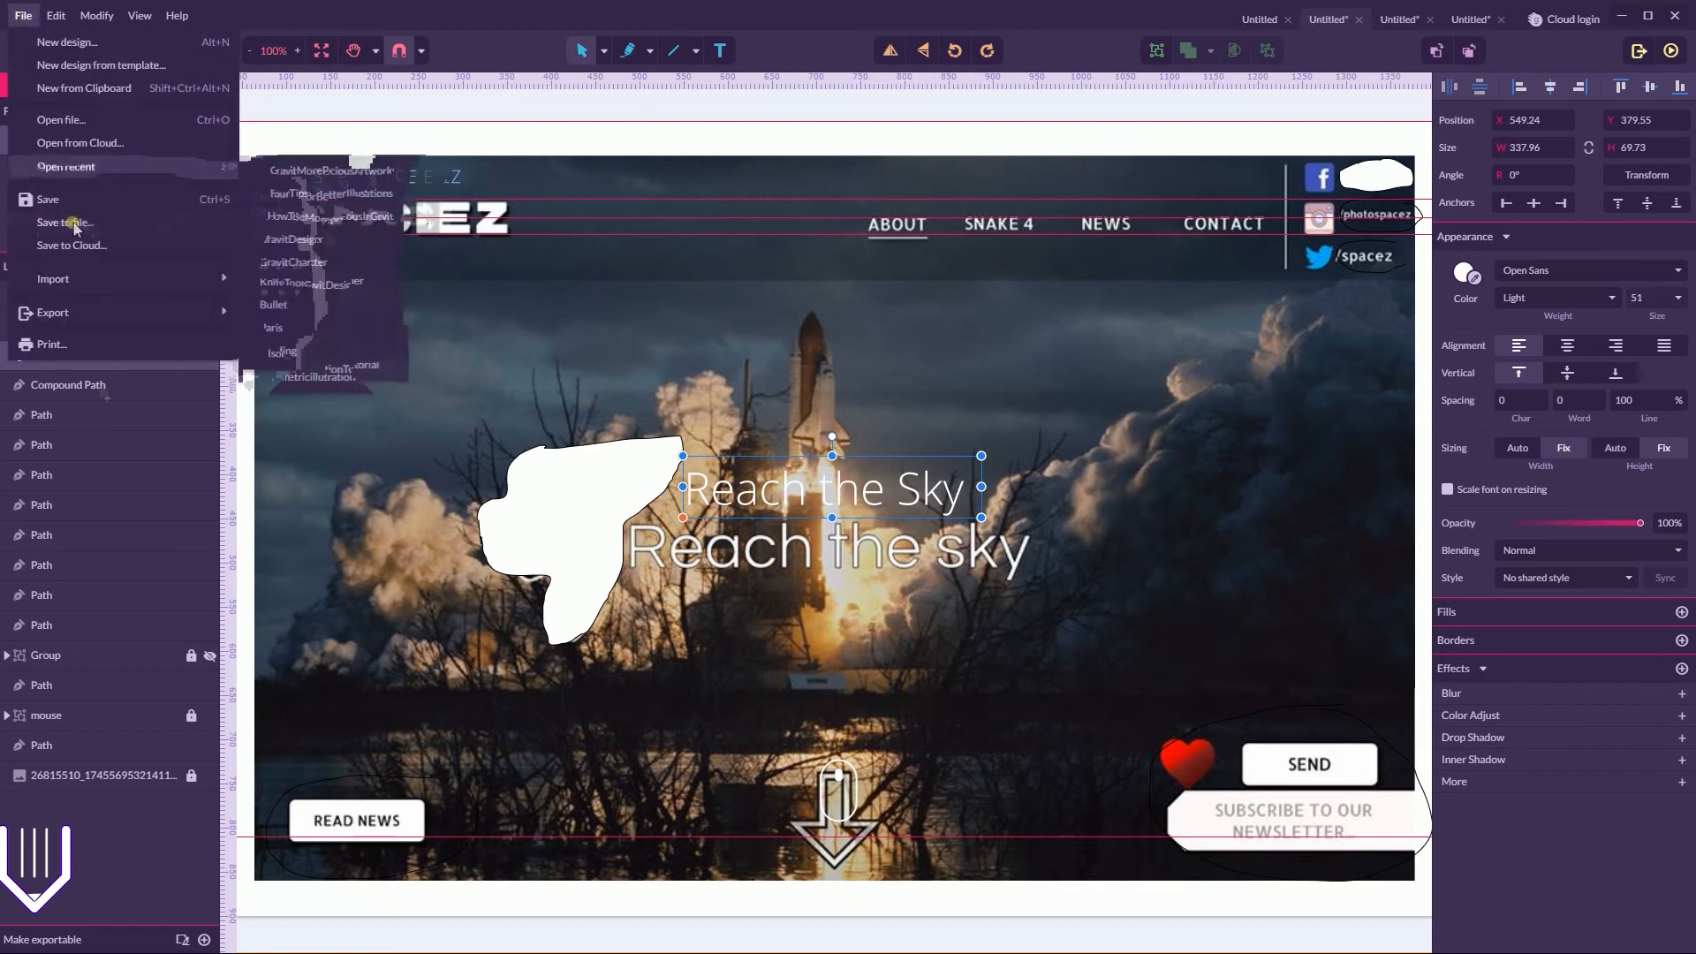
pyautogui.click(237, 932)
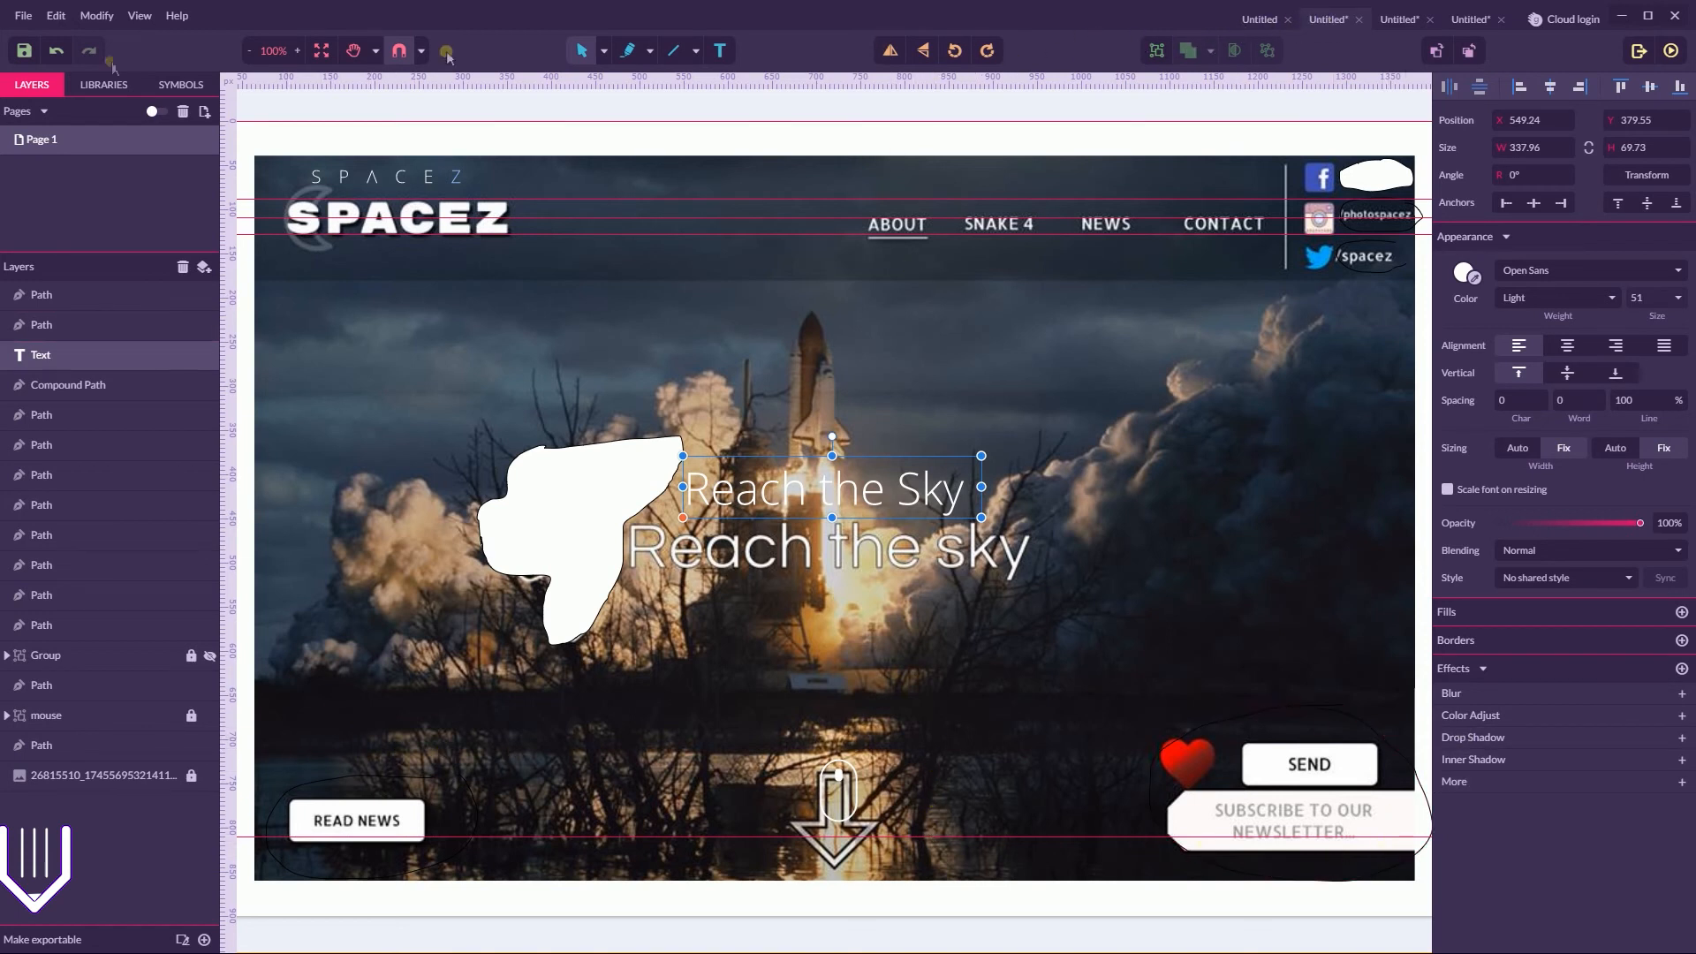
pyautogui.click(22, 16)
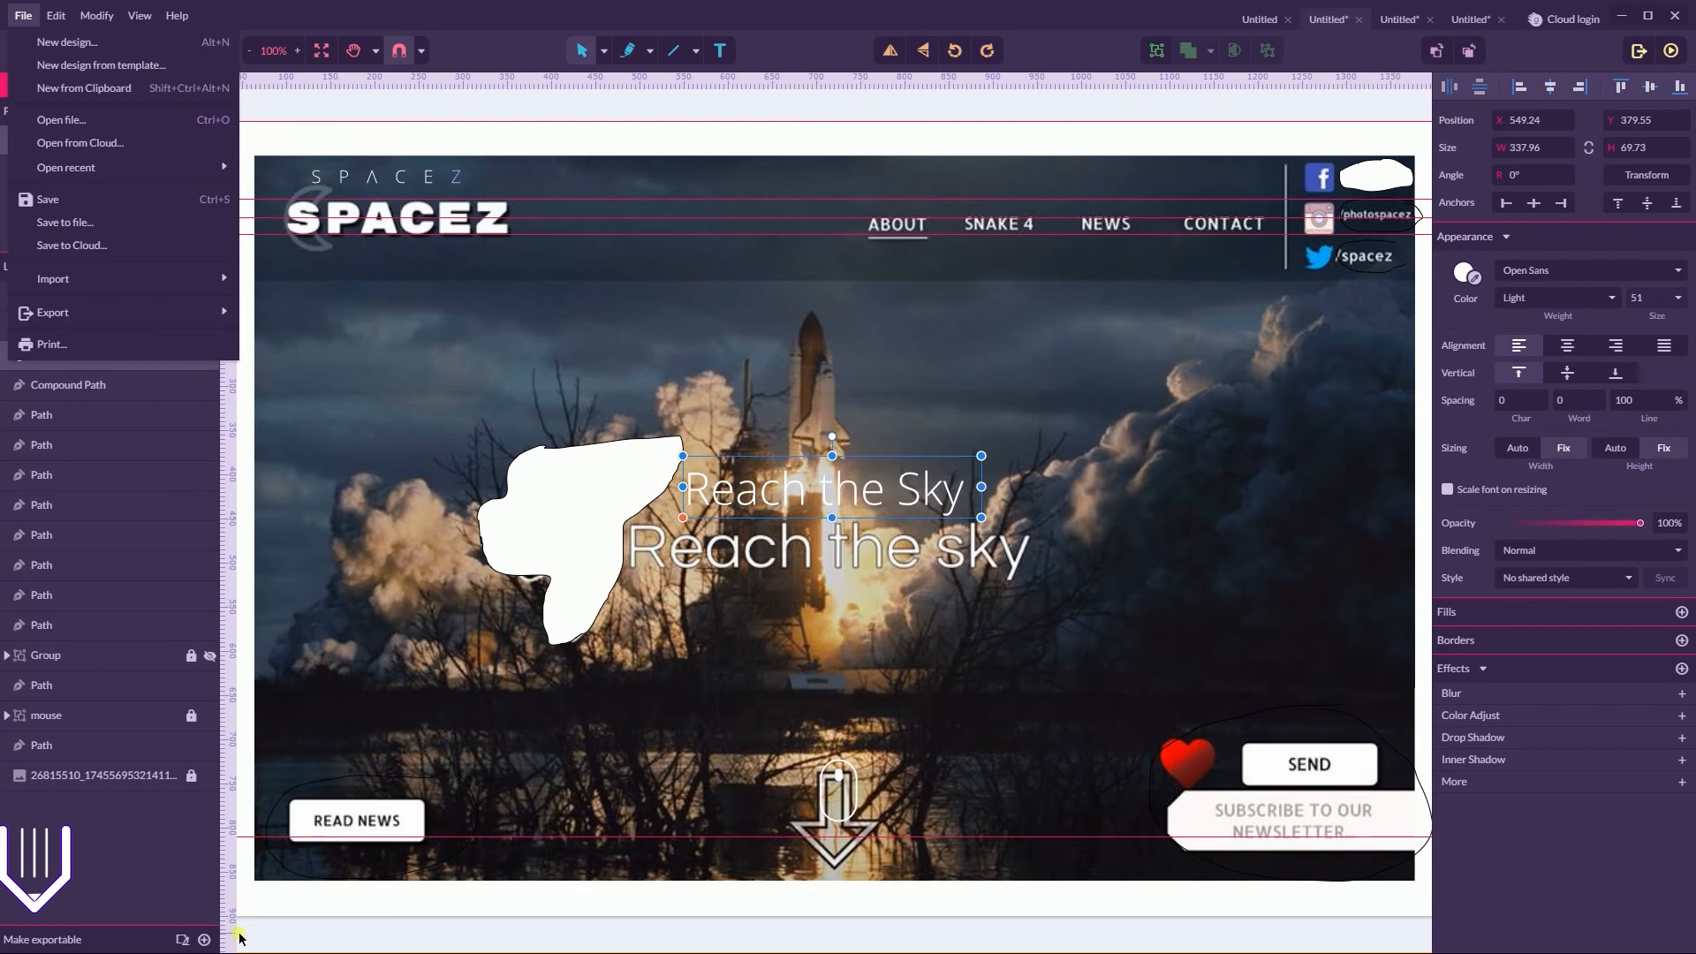
# Check the shuttle photo search results in the browser, and browse the most-used effects for the headline in Gravit Designer
pyautogui.press('super')
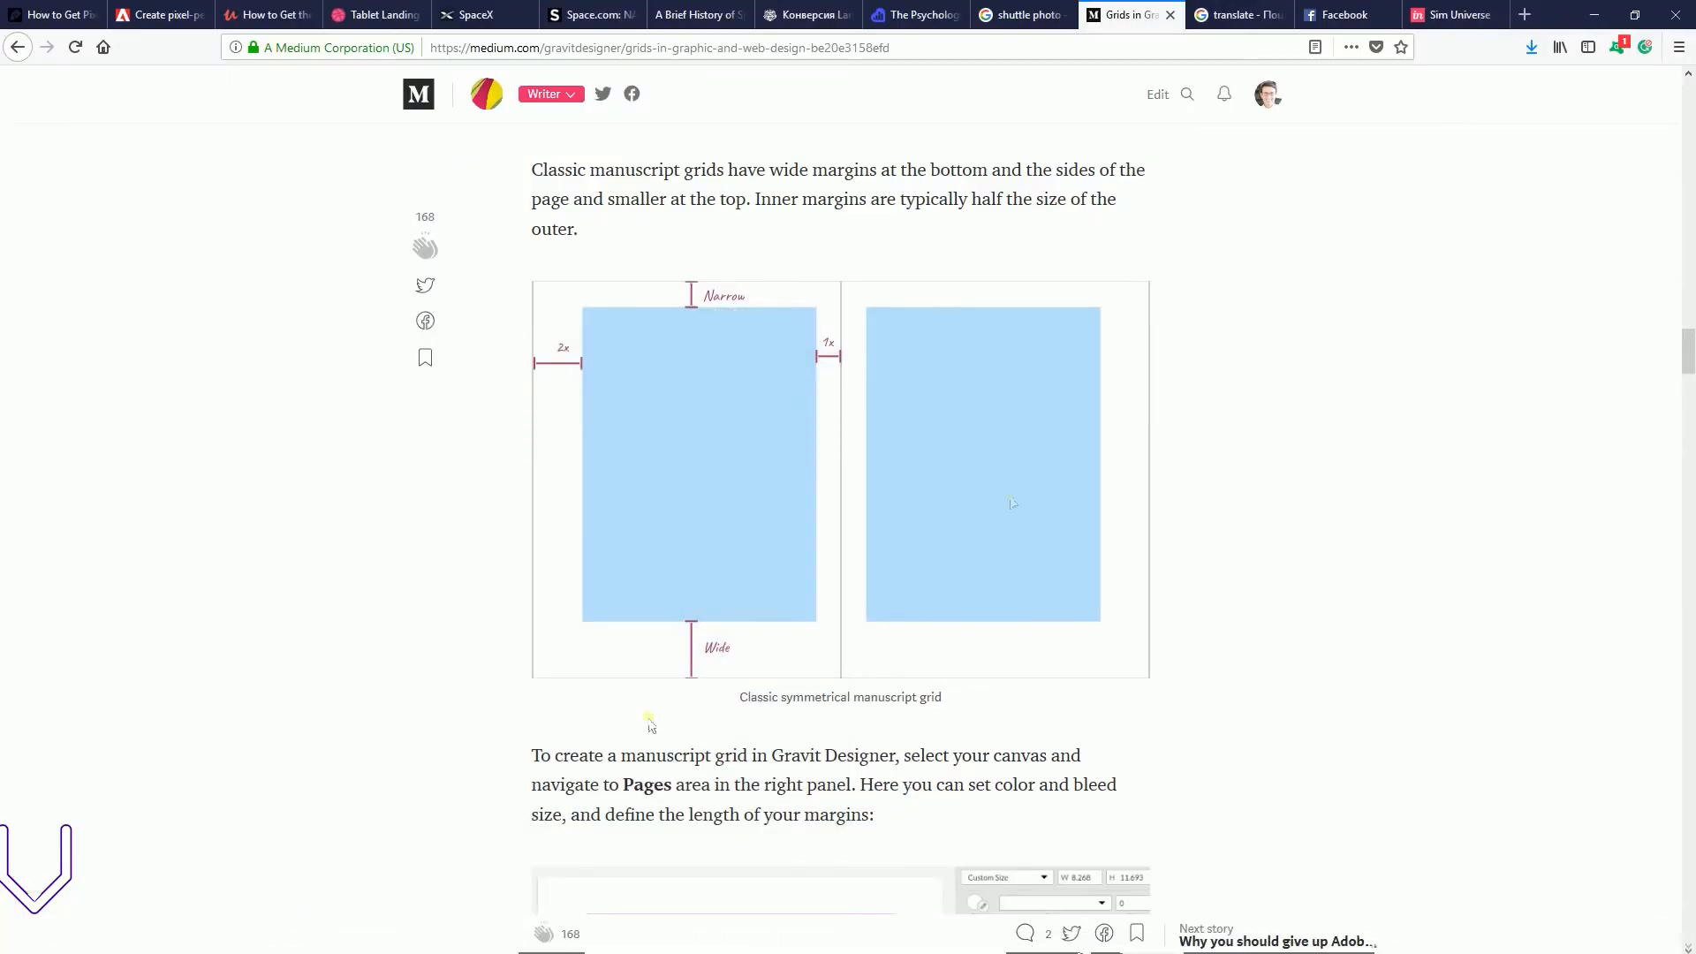
pyautogui.click(1241, 15)
pyautogui.click(1025, 15)
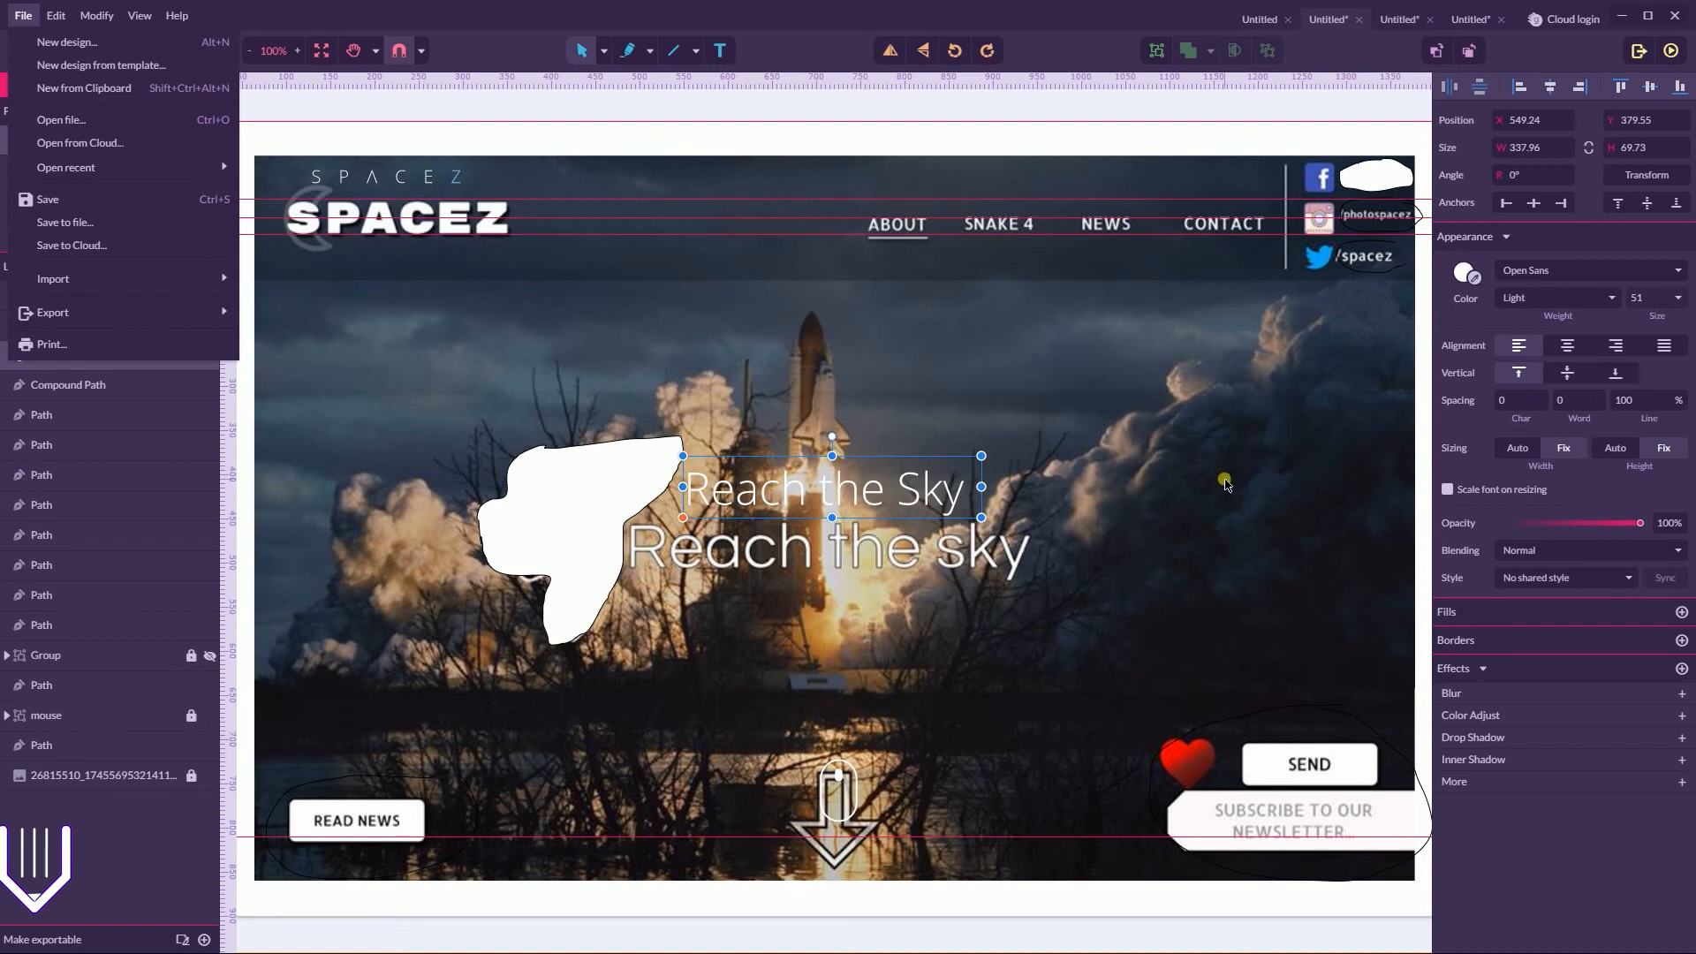
pyautogui.click(1471, 787)
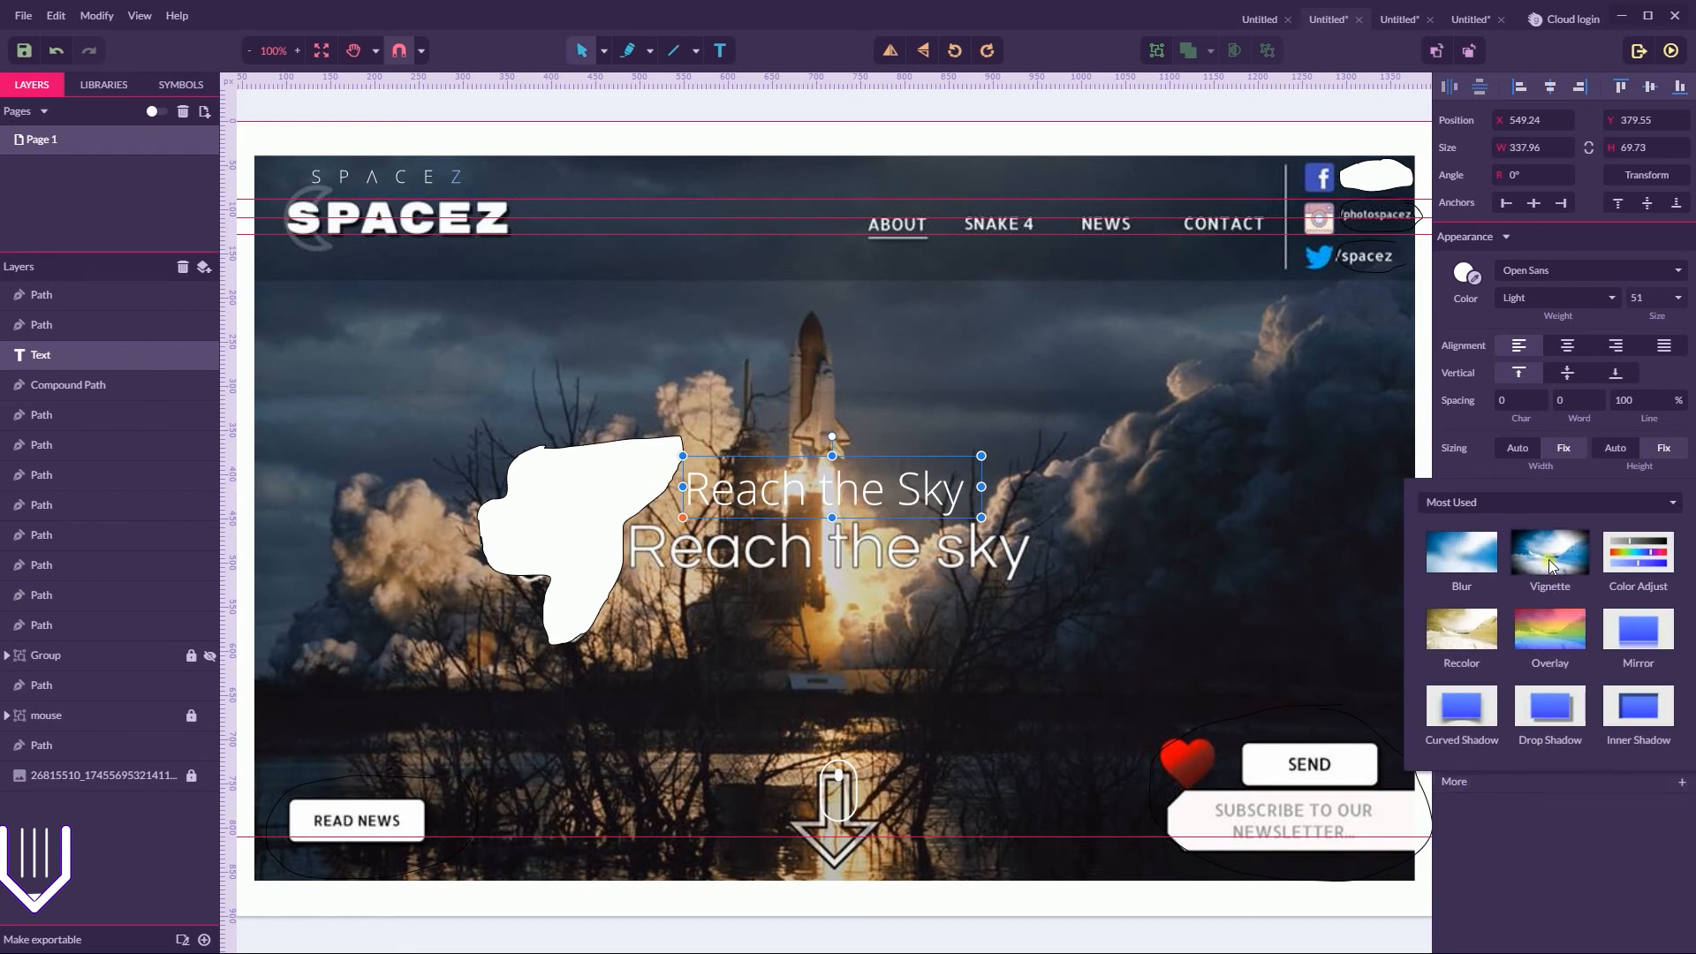
pyautogui.click(909, 707)
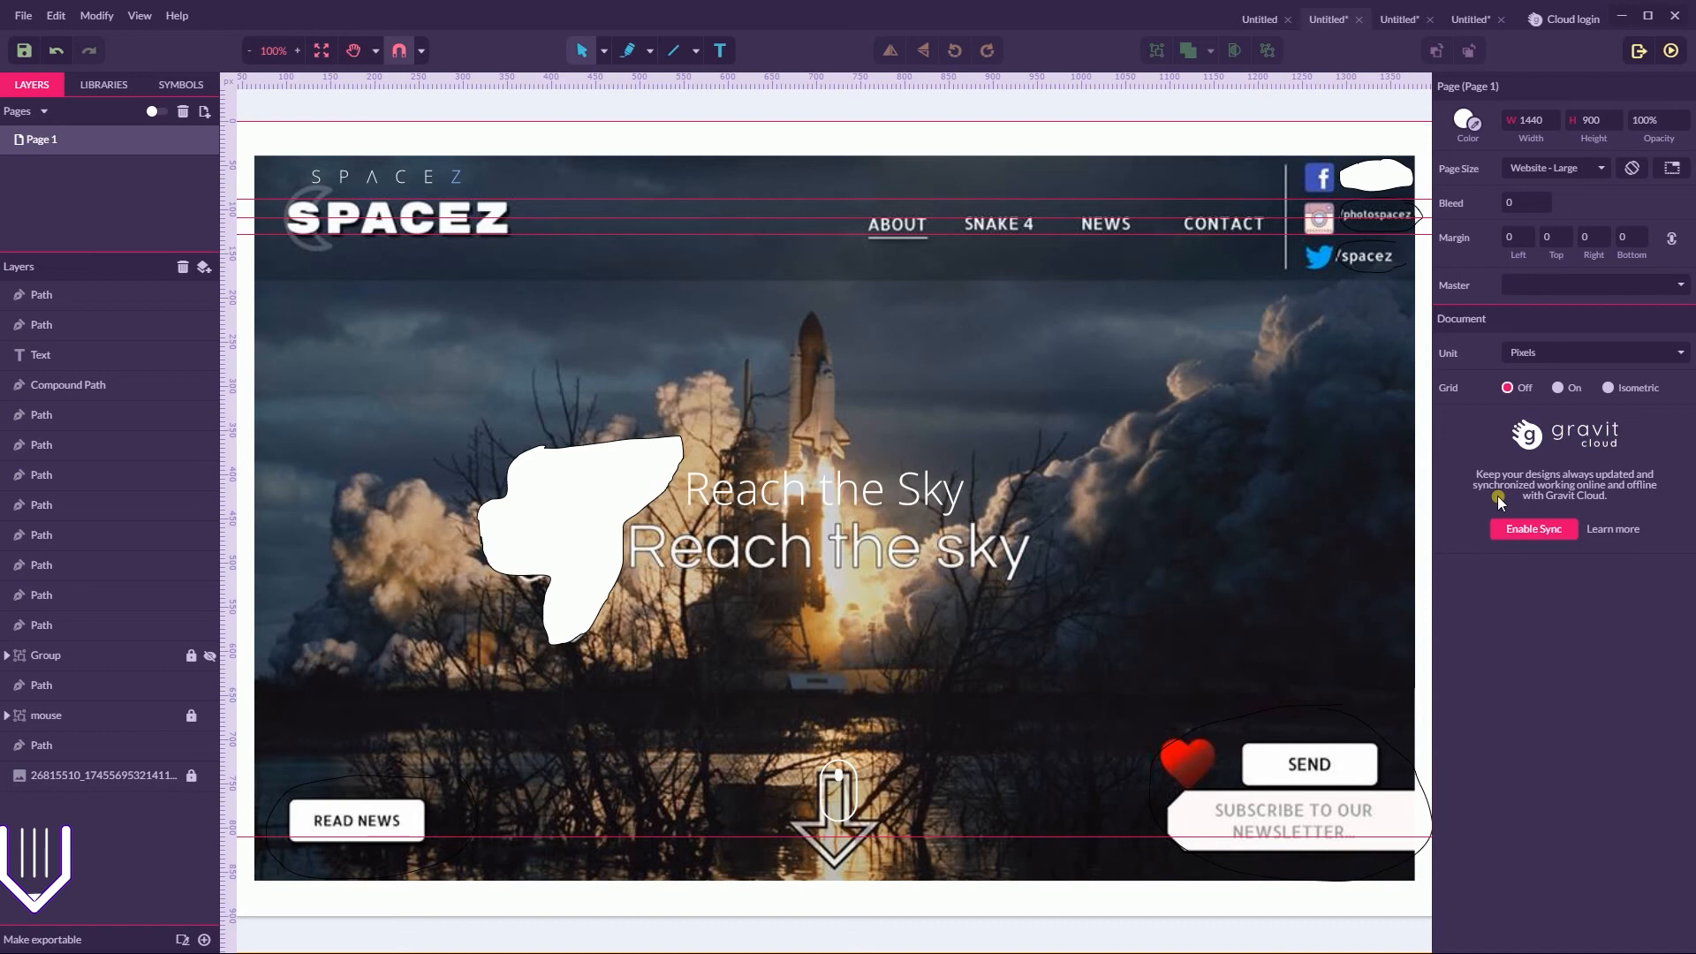
# Draw a rectangle about 1312 by 818 px over the whole mock-up and place it directly above the mock-up image in the layer order
pyautogui.click(697, 50)
pyautogui.click(733, 103)
pyautogui.moveTo(255, 157)
pyautogui.mouseDown()
pyautogui.moveTo(795, 372)
pyautogui.moveTo(1440, 778)
pyautogui.moveTo(1456, 887)
pyautogui.moveTo(1417, 880)
pyautogui.mouseUp()
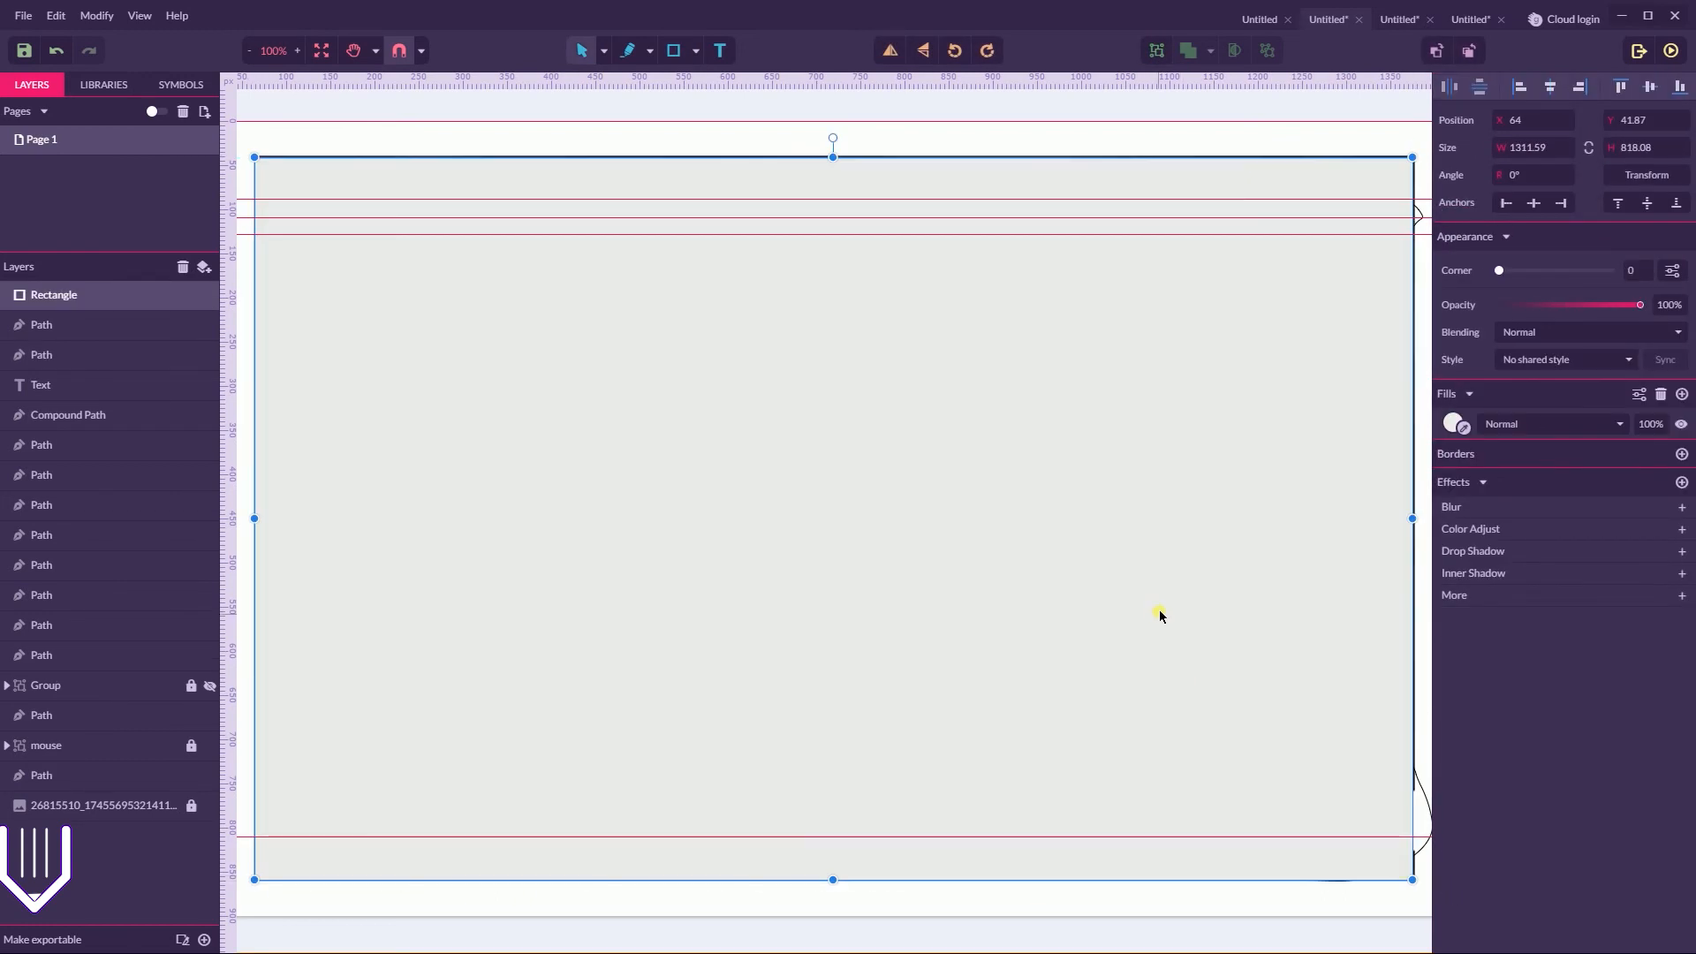
pyautogui.moveTo(49, 294); pyautogui.dragTo(71, 790)
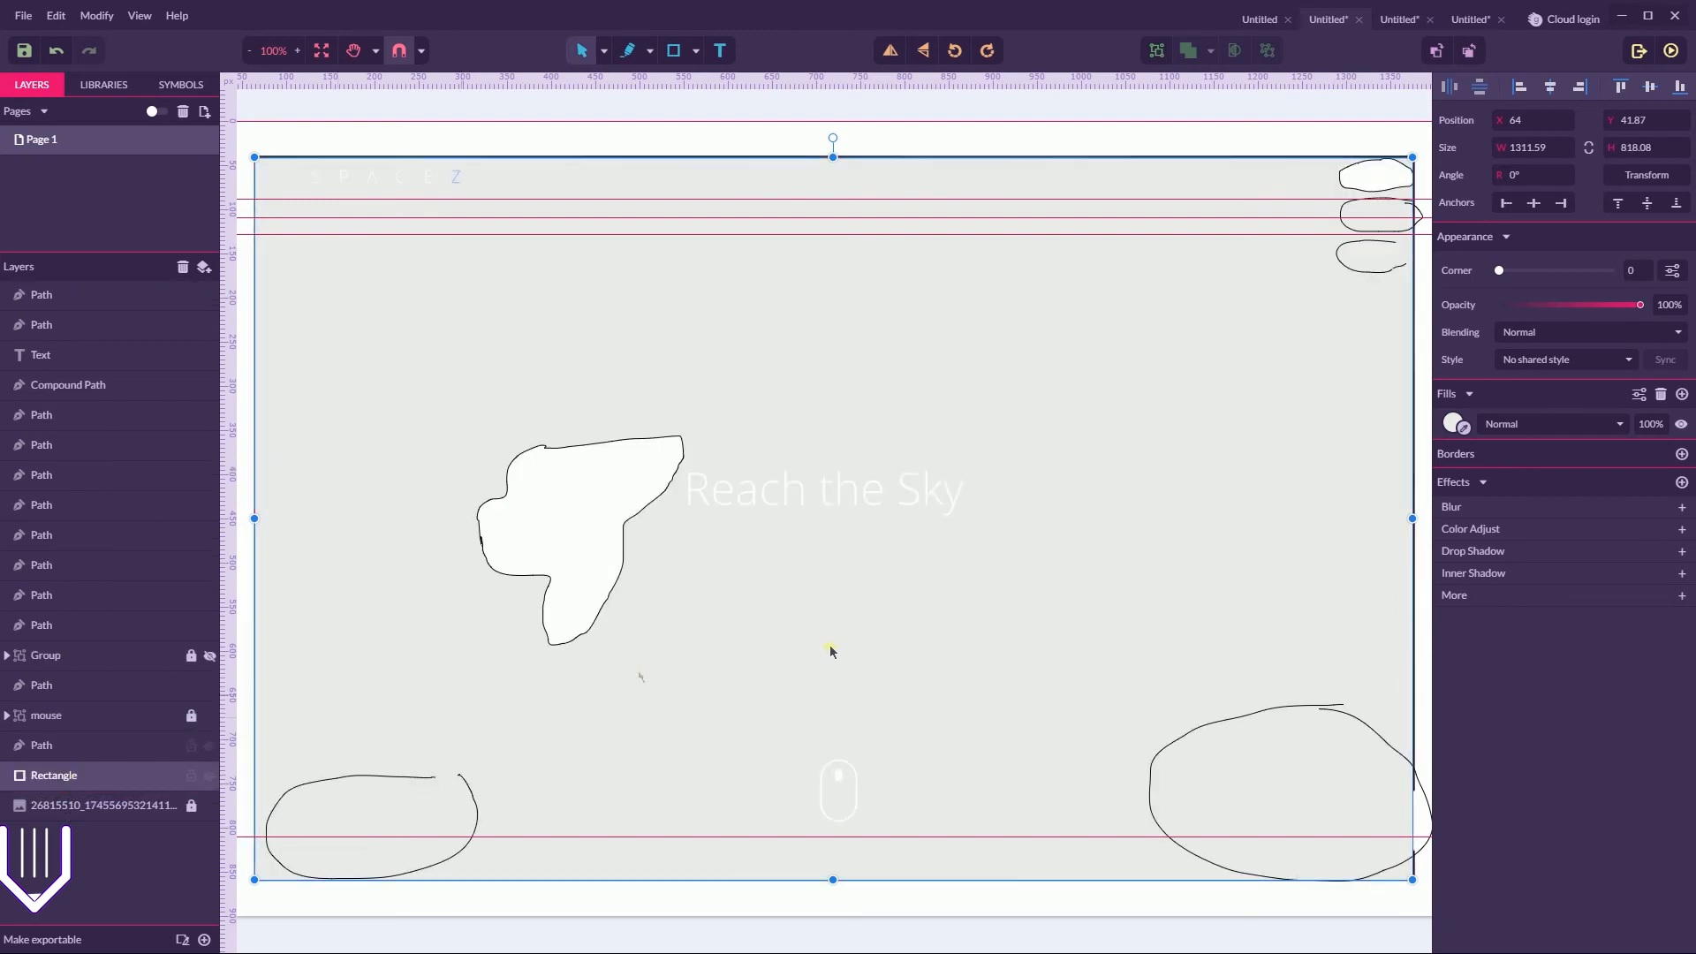
# Fill the rectangle with a linear gradient from #EBEBEB at its top edge to #000000 at its bottom edge
pyautogui.click(1456, 425)
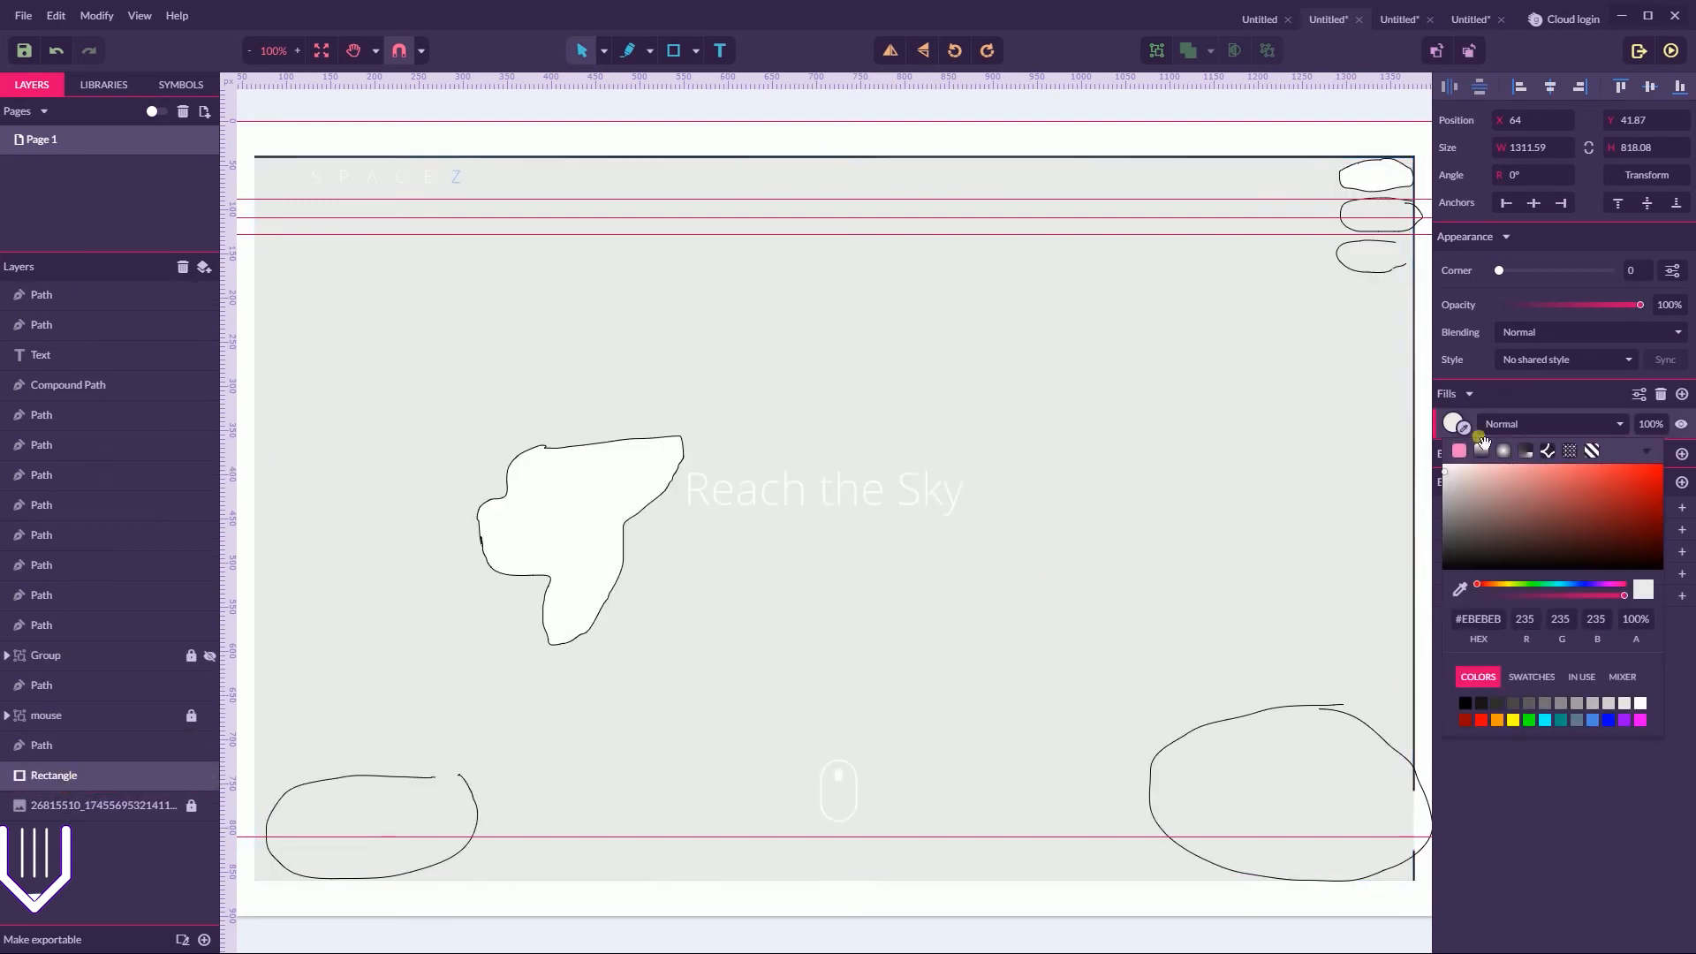
pyautogui.click(1481, 450)
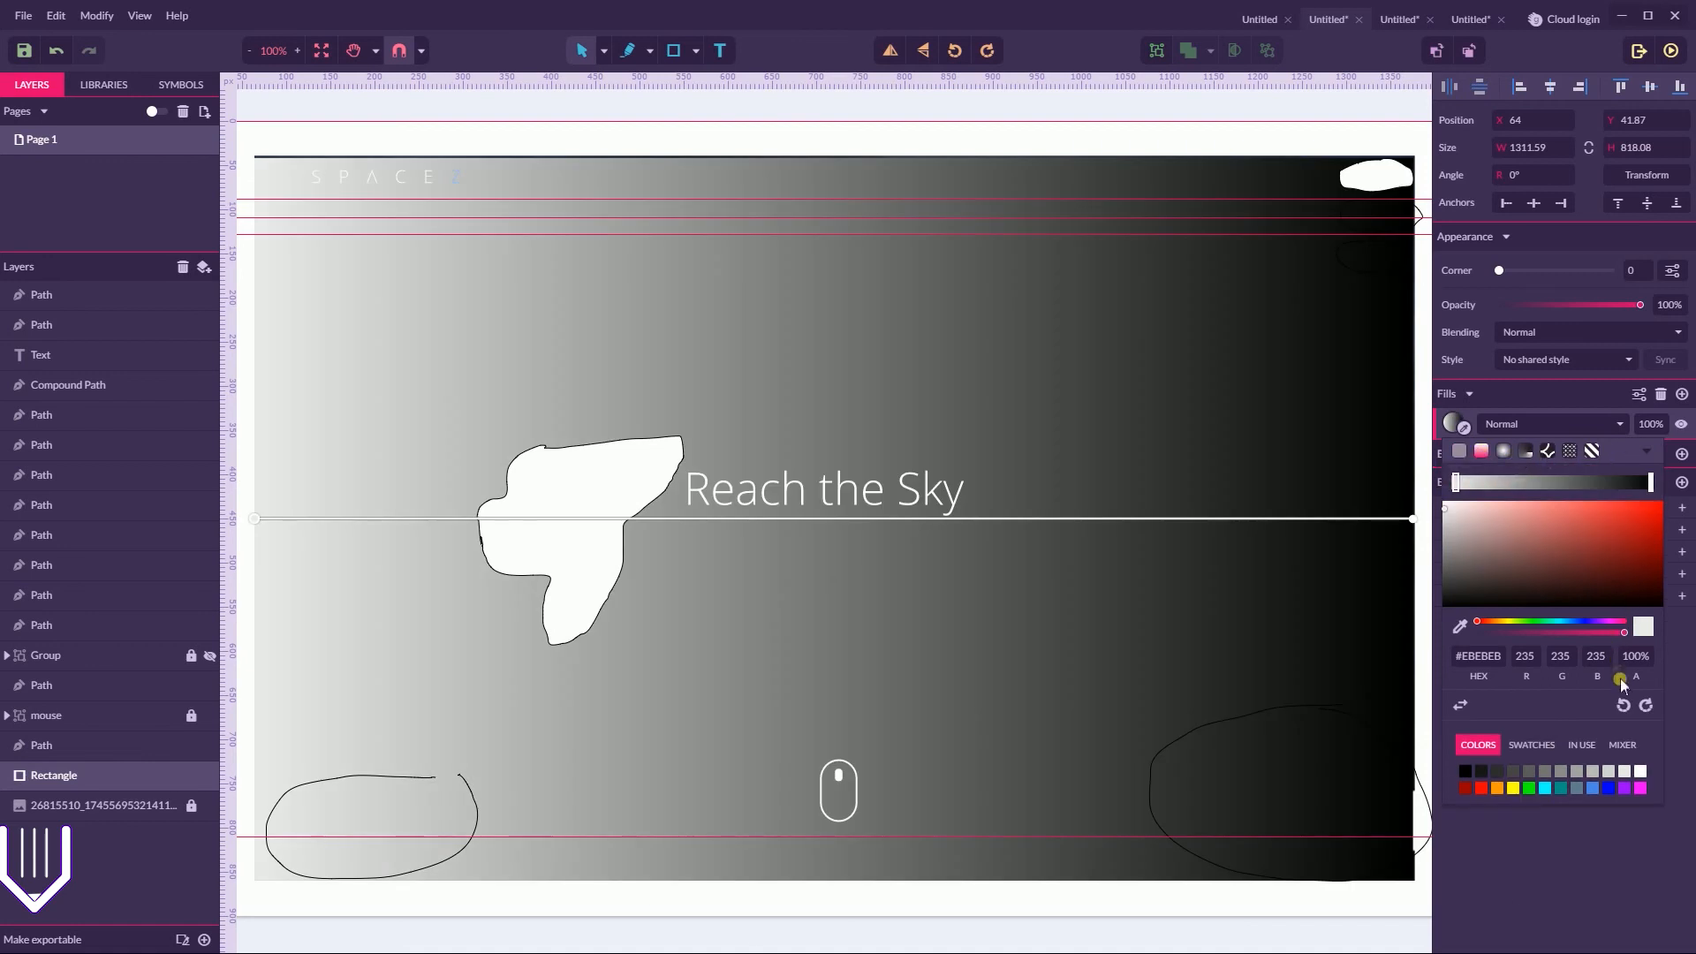
pyautogui.click(1619, 703)
pyautogui.click(1618, 703)
pyautogui.click(1619, 703)
pyautogui.click(1618, 703)
pyautogui.click(1619, 703)
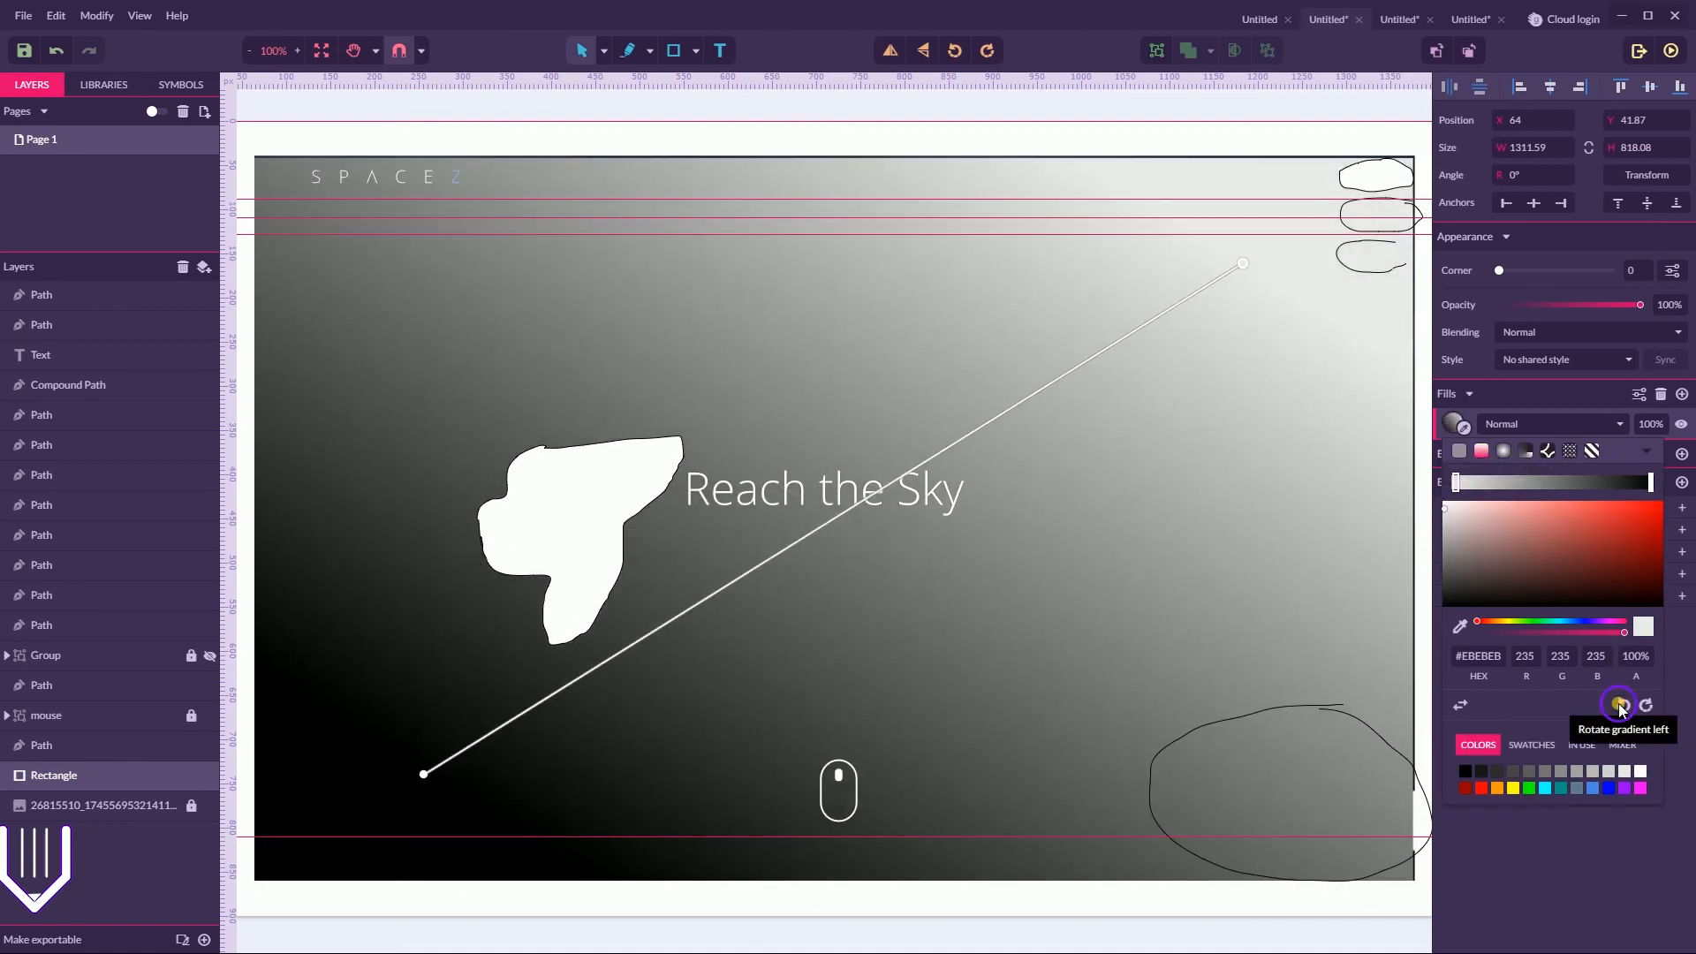
pyautogui.click(1619, 703)
pyautogui.click(1619, 703)
pyautogui.click(1619, 703)
pyautogui.click(1646, 705)
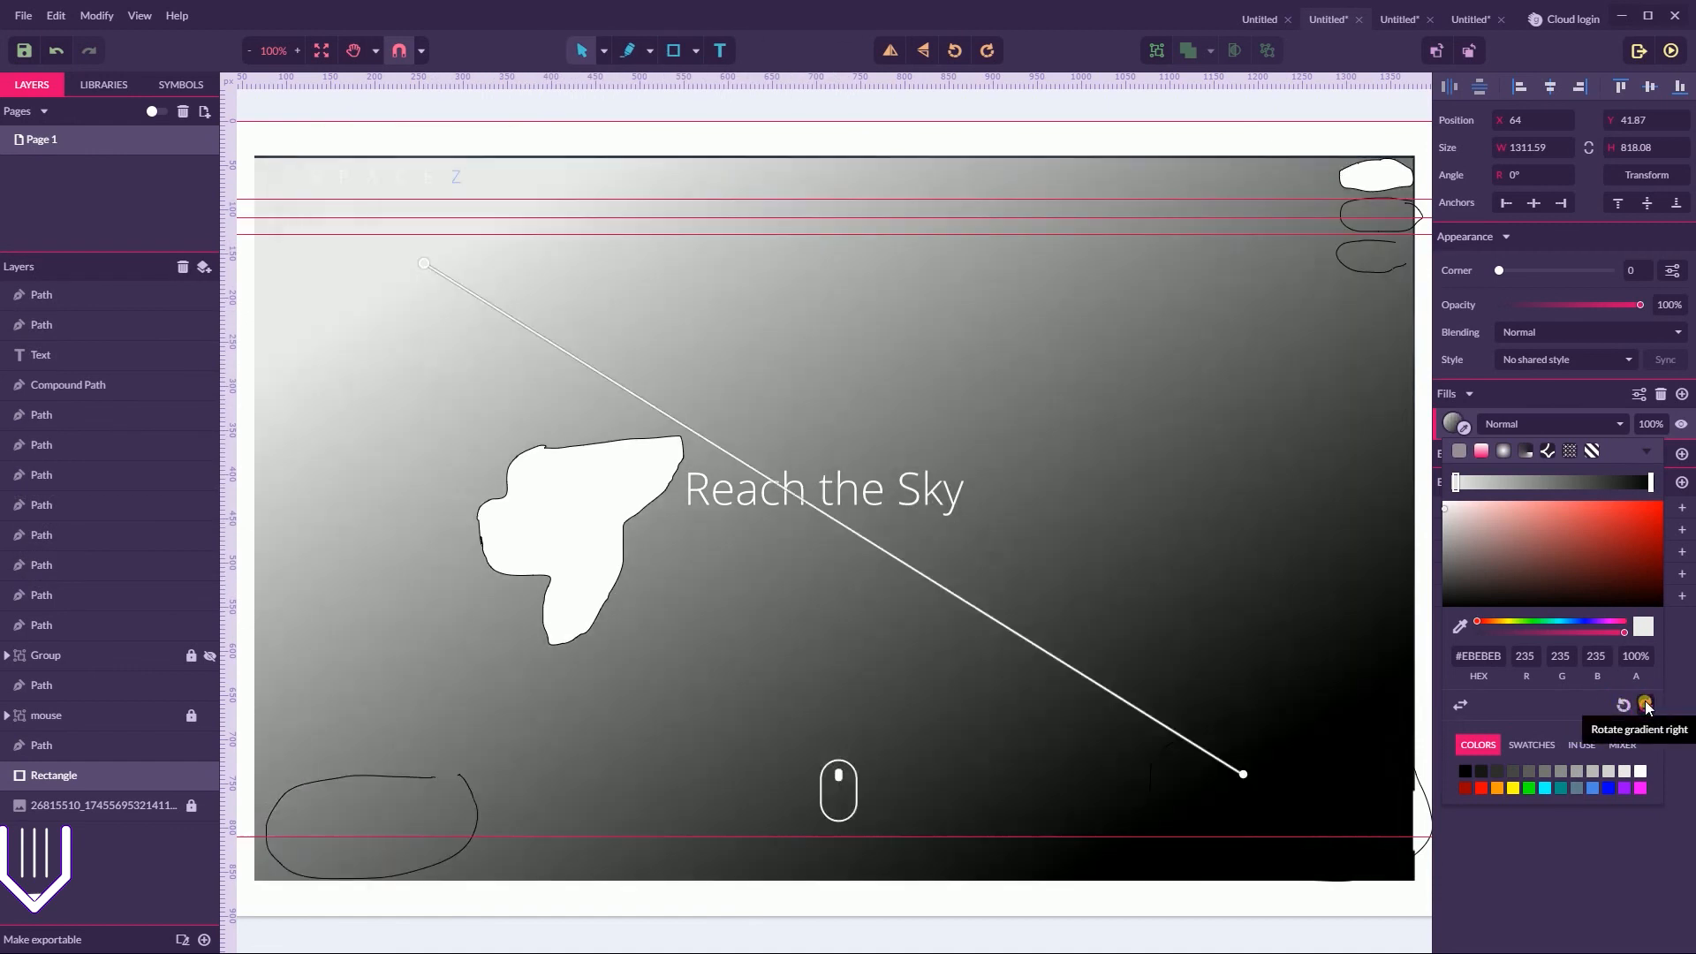
pyautogui.click(1646, 705)
pyautogui.click(834, 882)
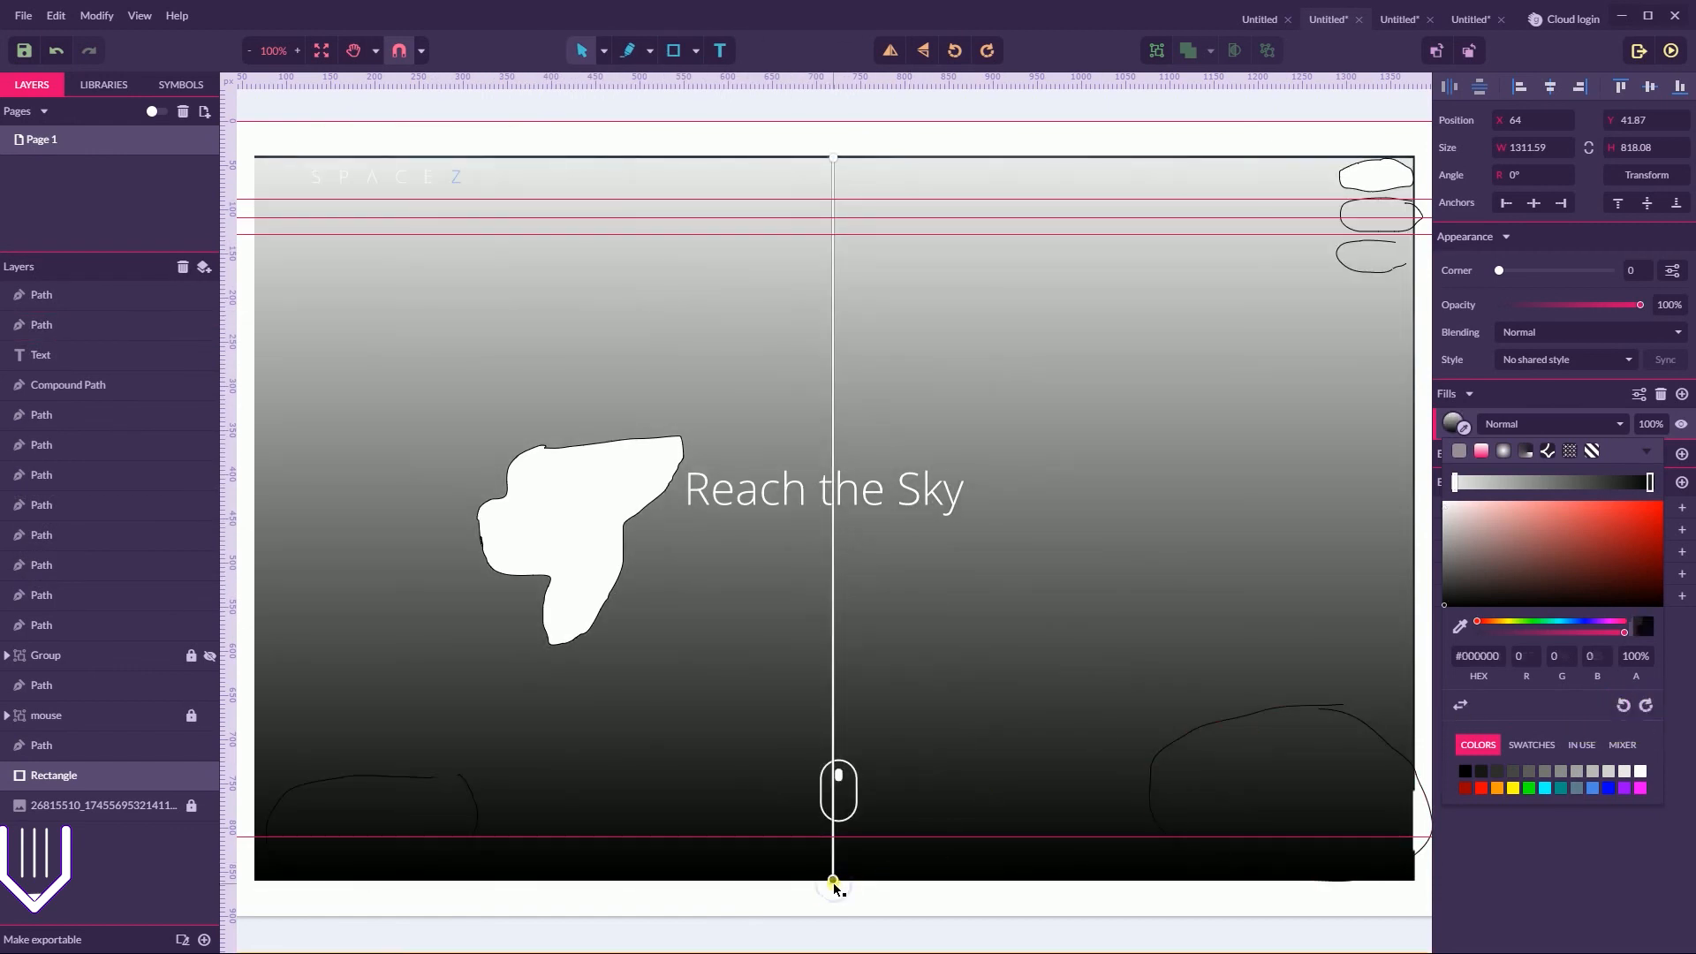
pyautogui.click(834, 156)
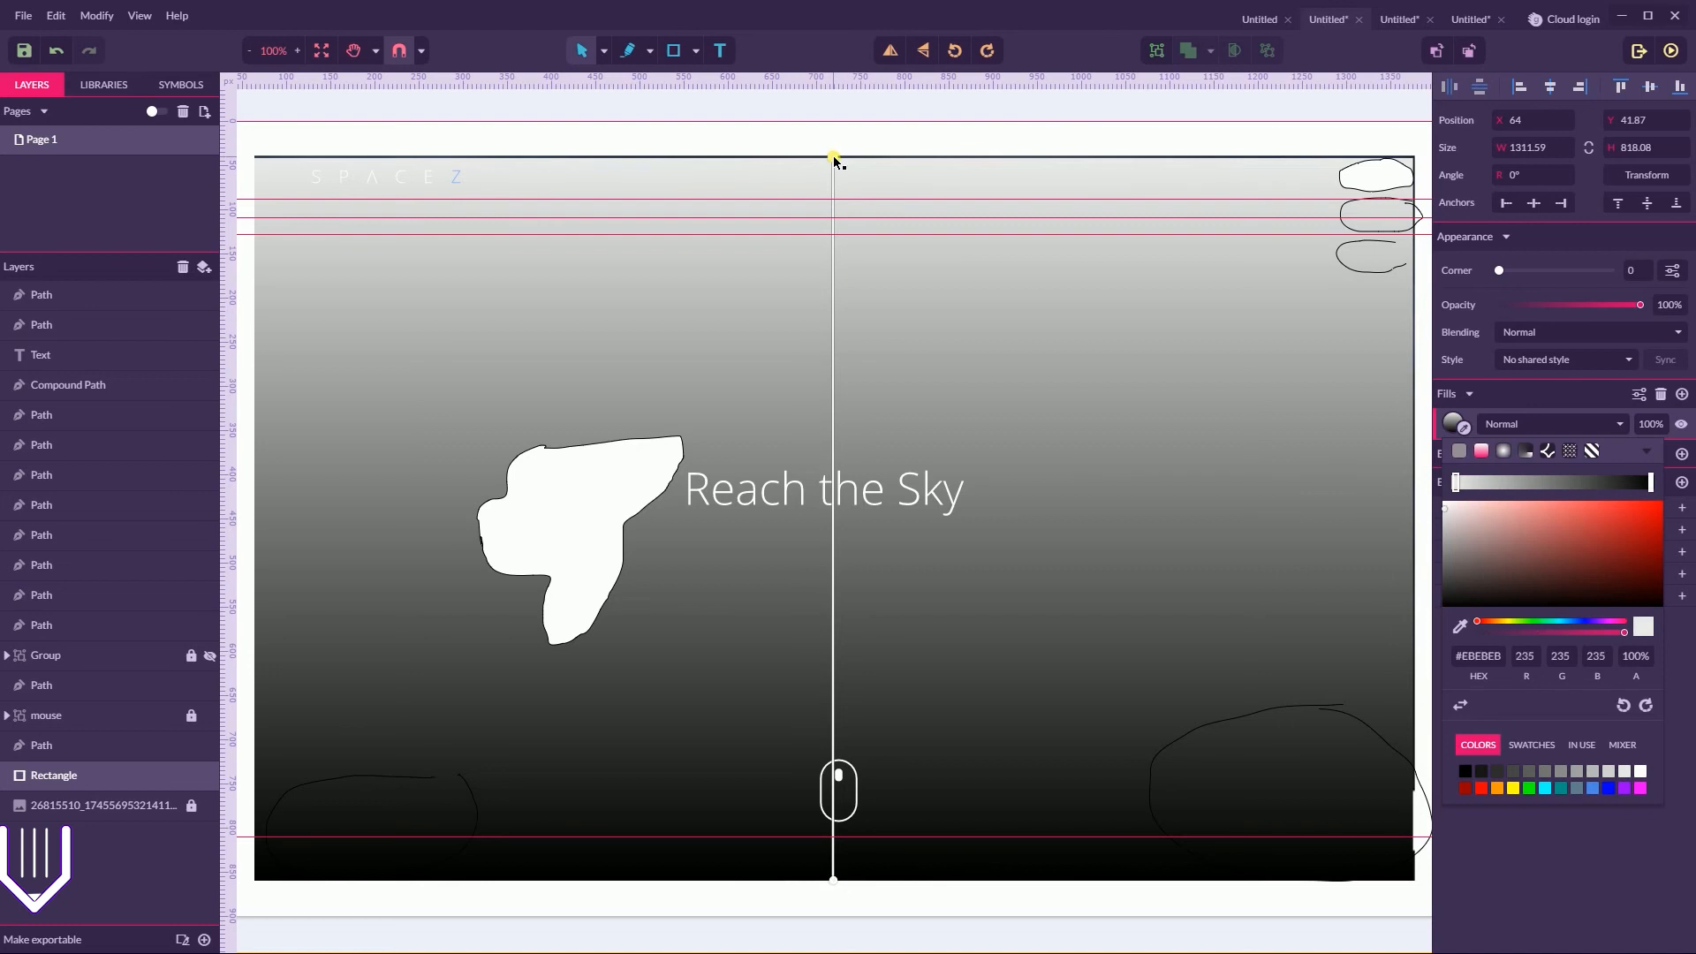
# Set the rectangle fill's blending mode to Multiply and deselect it to view the darkened mock-up
pyautogui.click(1504, 425)
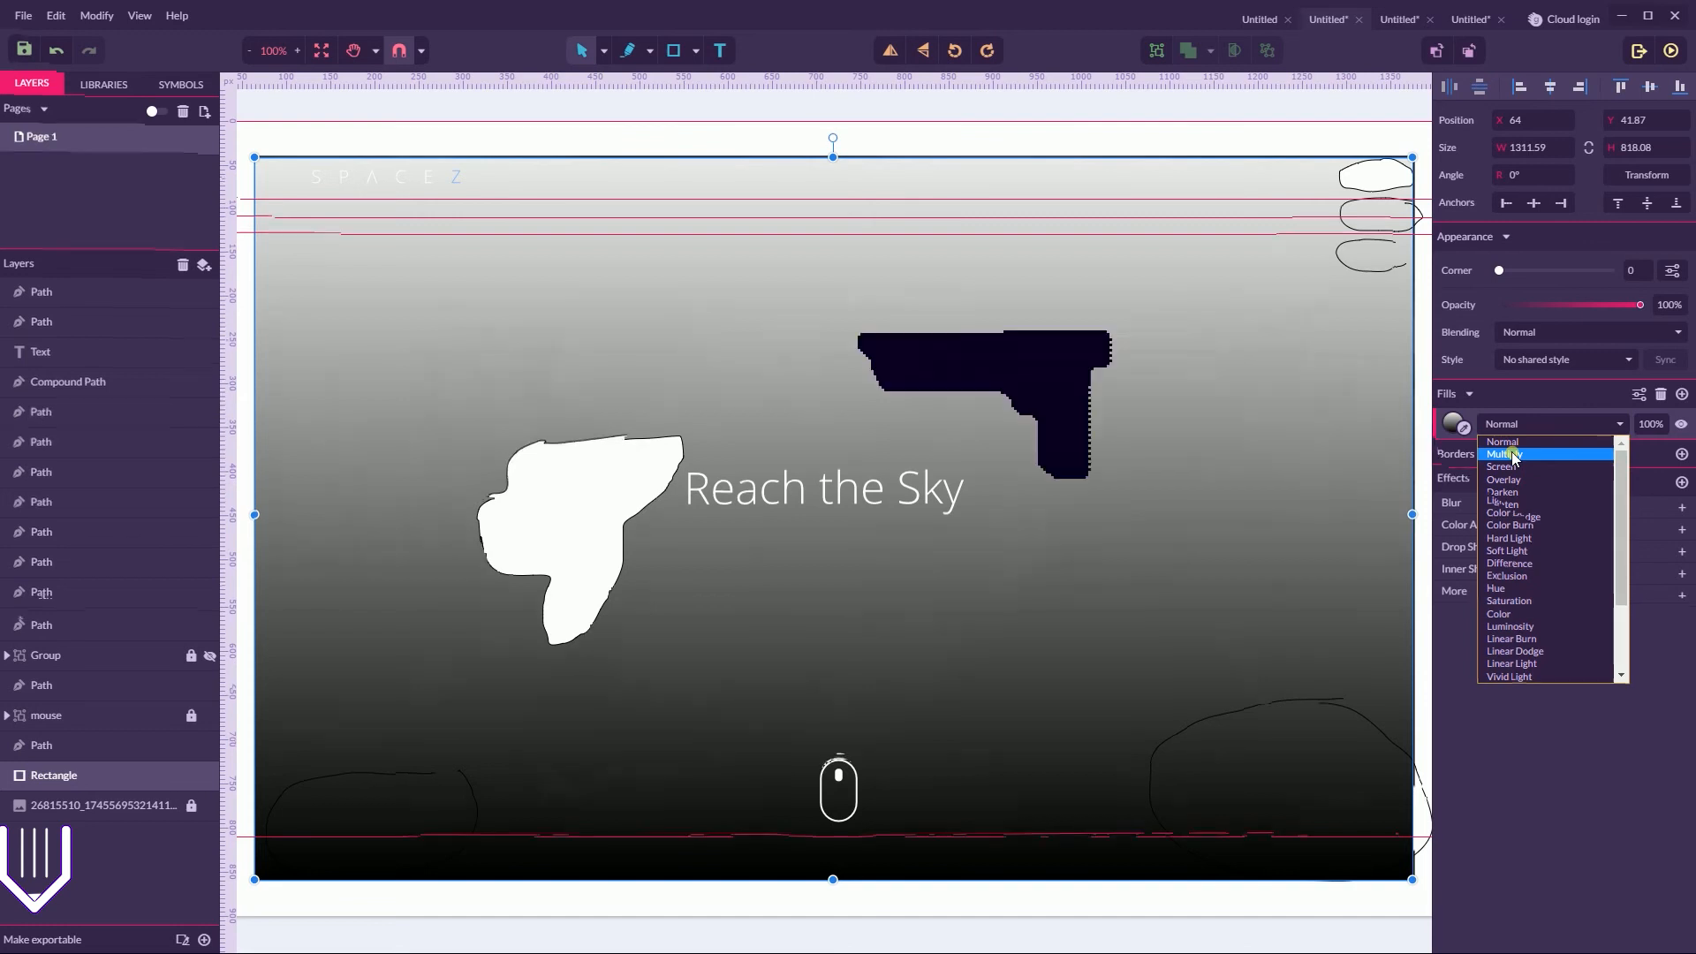
pyautogui.click(1512, 456)
pyautogui.click(1081, 134)
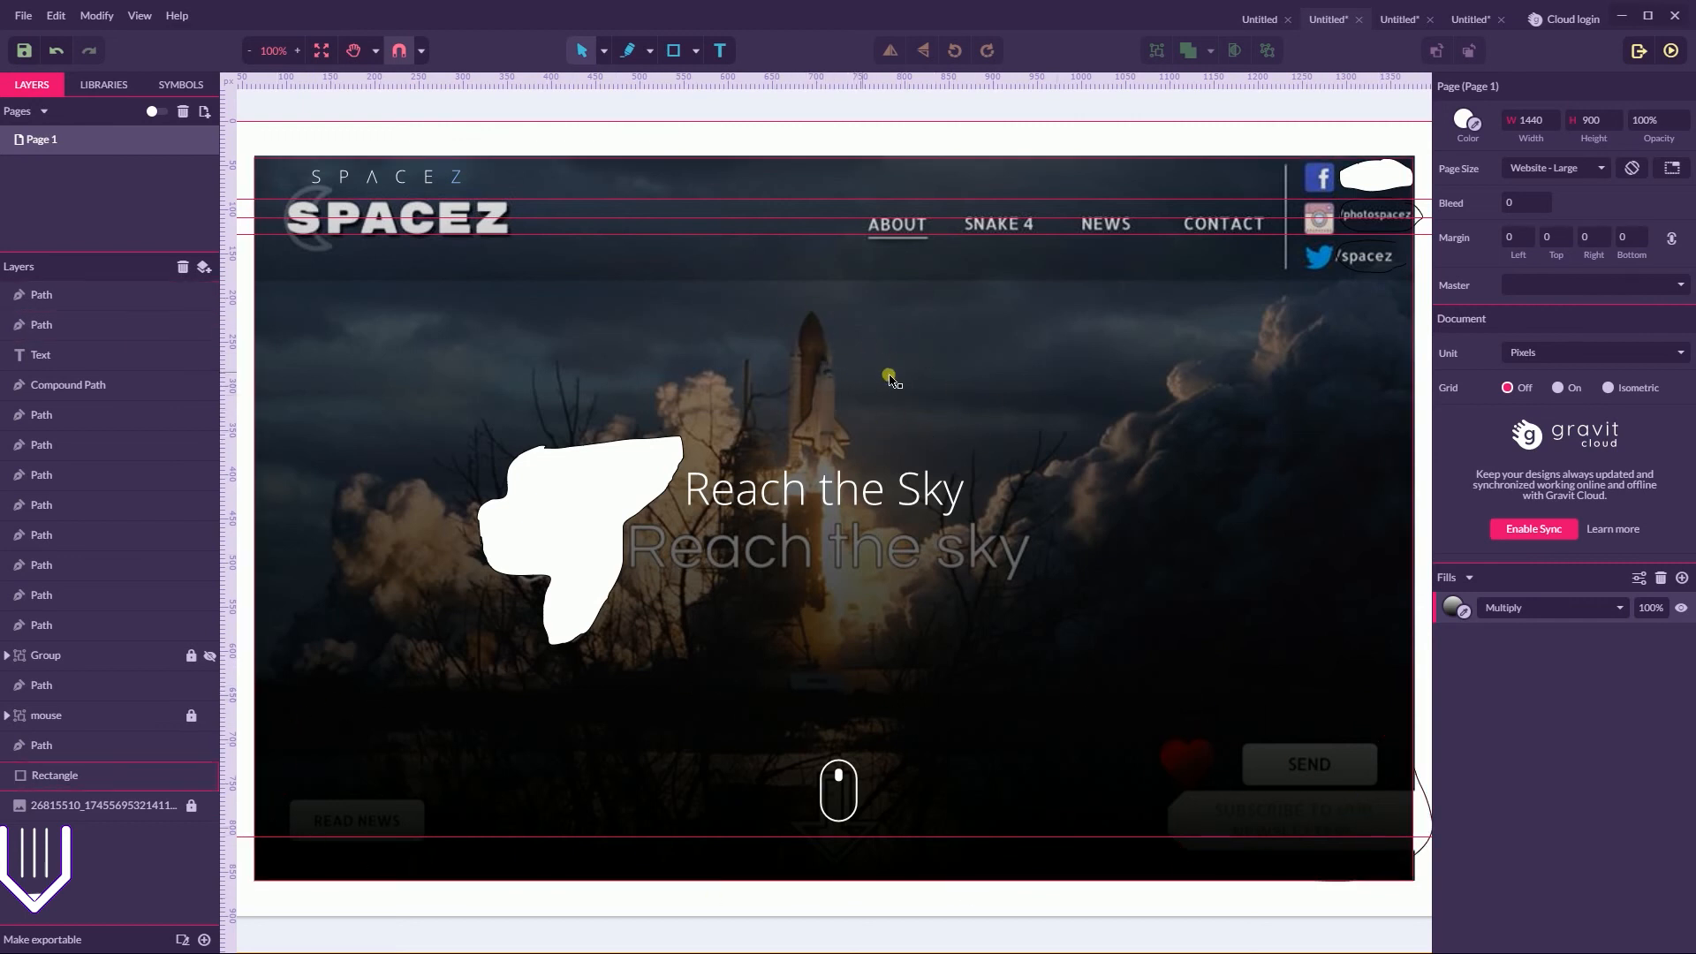
# Change the overlay rectangle's fill to a radial gradient and move its centre up to the shuttle's nose
pyautogui.click(1005, 482)
pyautogui.click(1453, 424)
pyautogui.click(1484, 450)
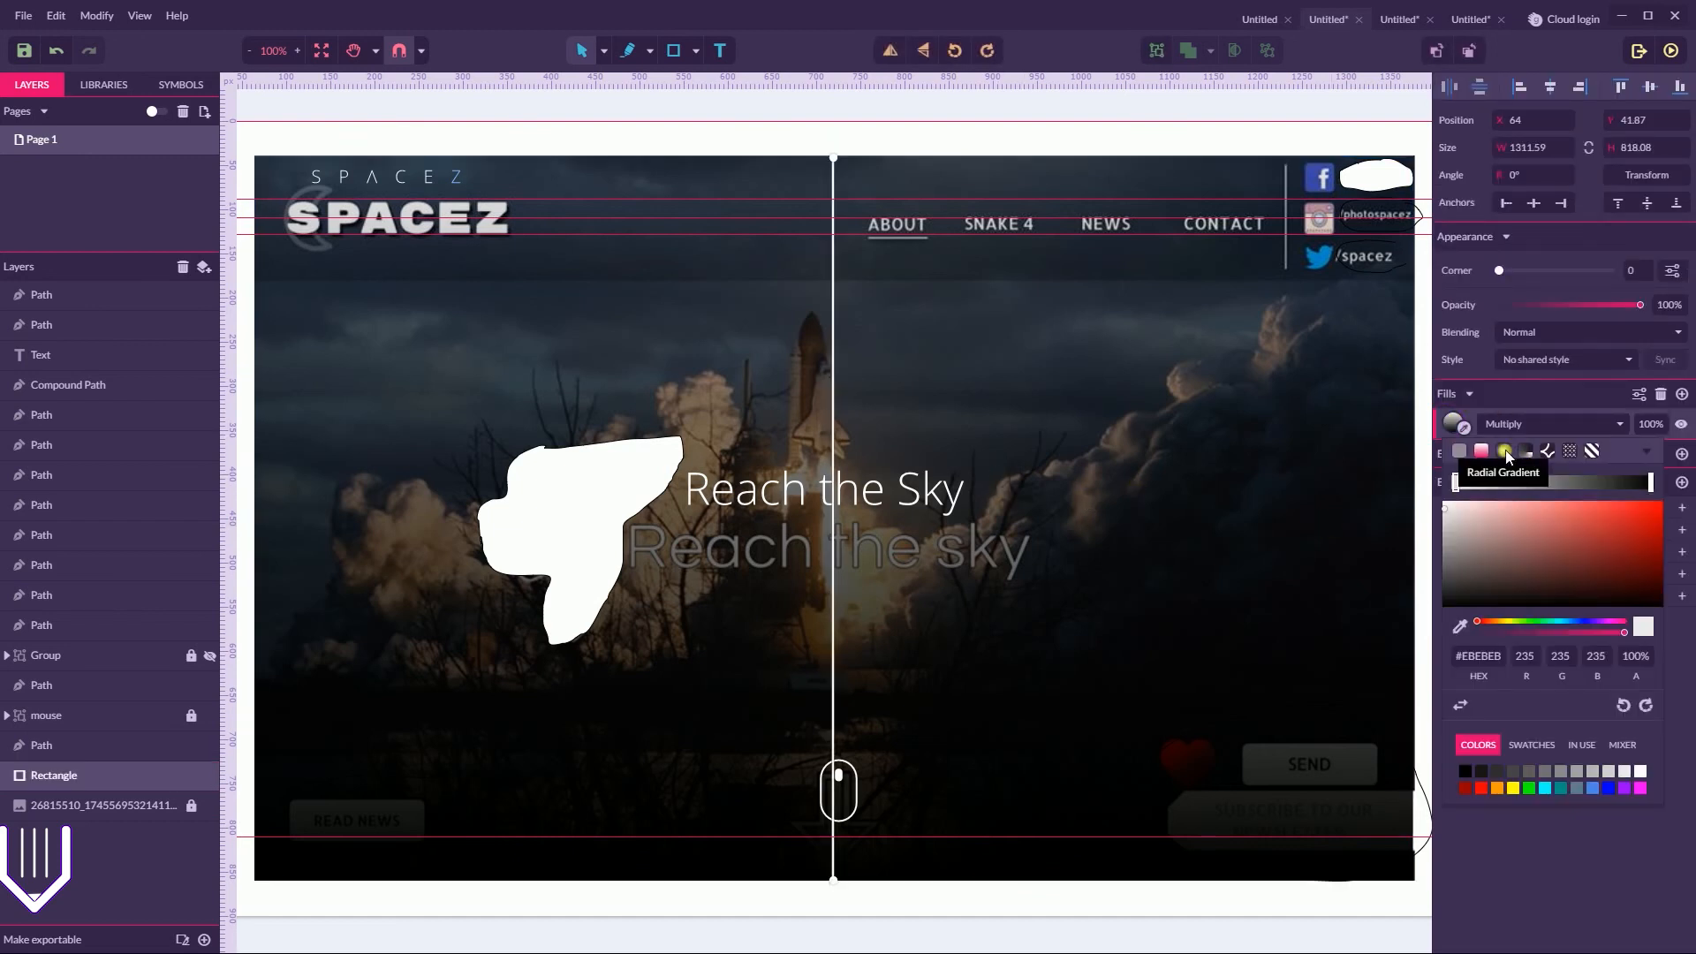
pyautogui.click(1506, 451)
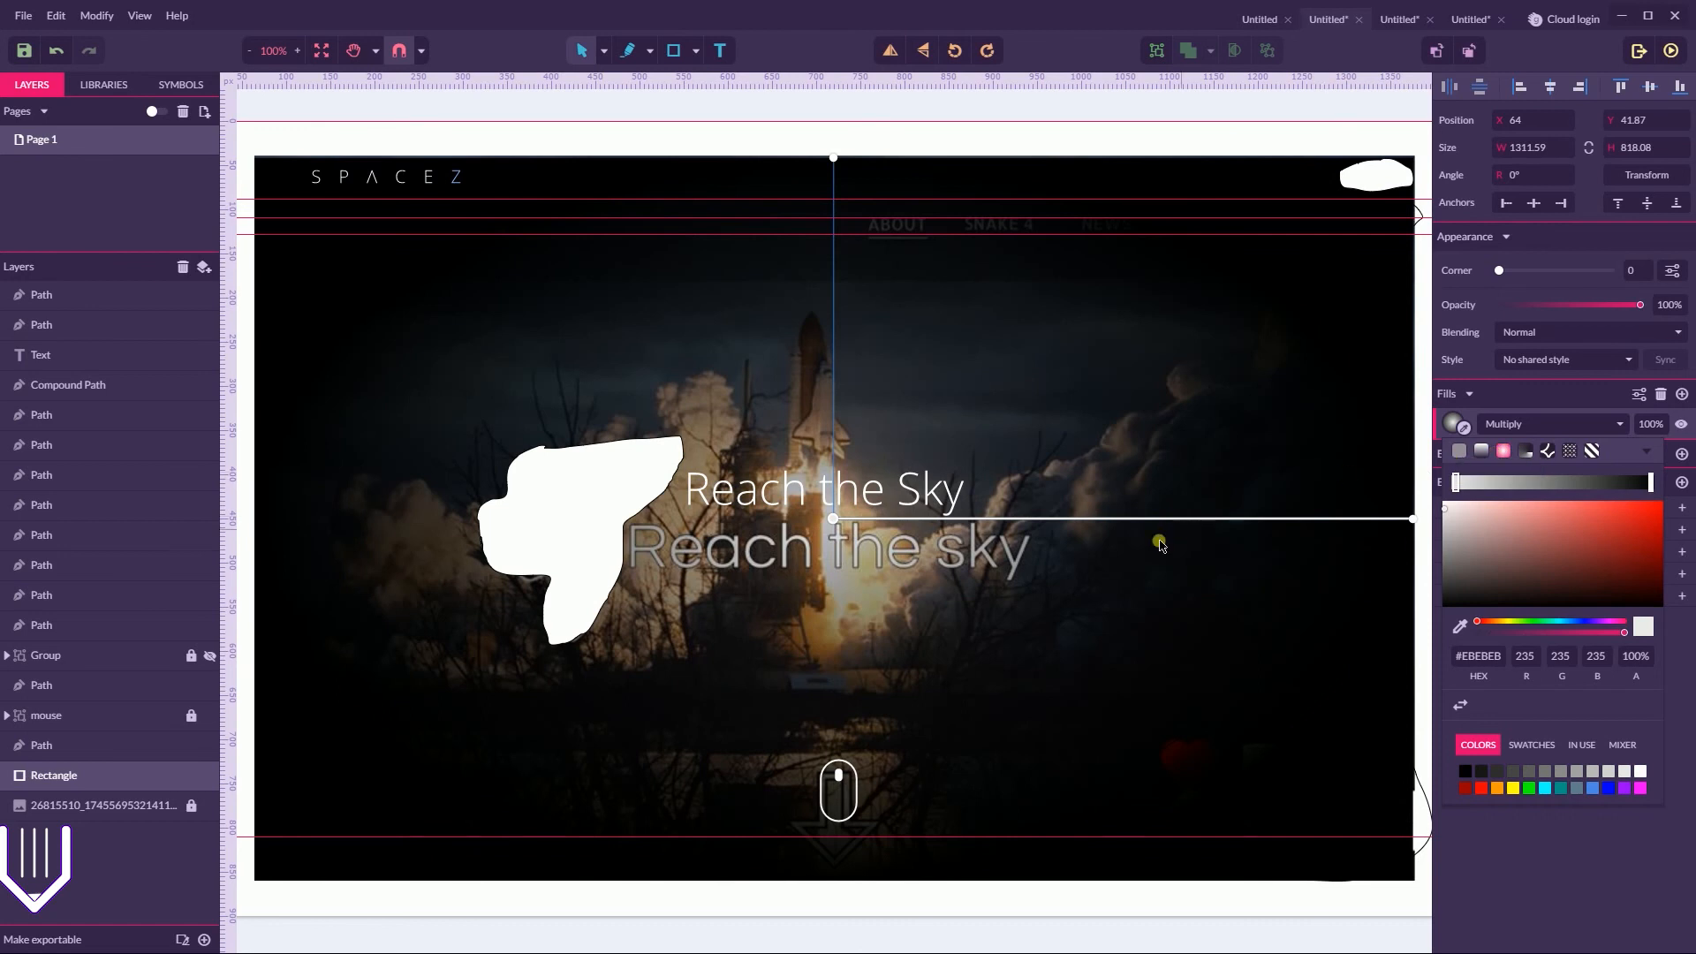
pyautogui.moveTo(834, 520); pyautogui.dragTo(834, 349)
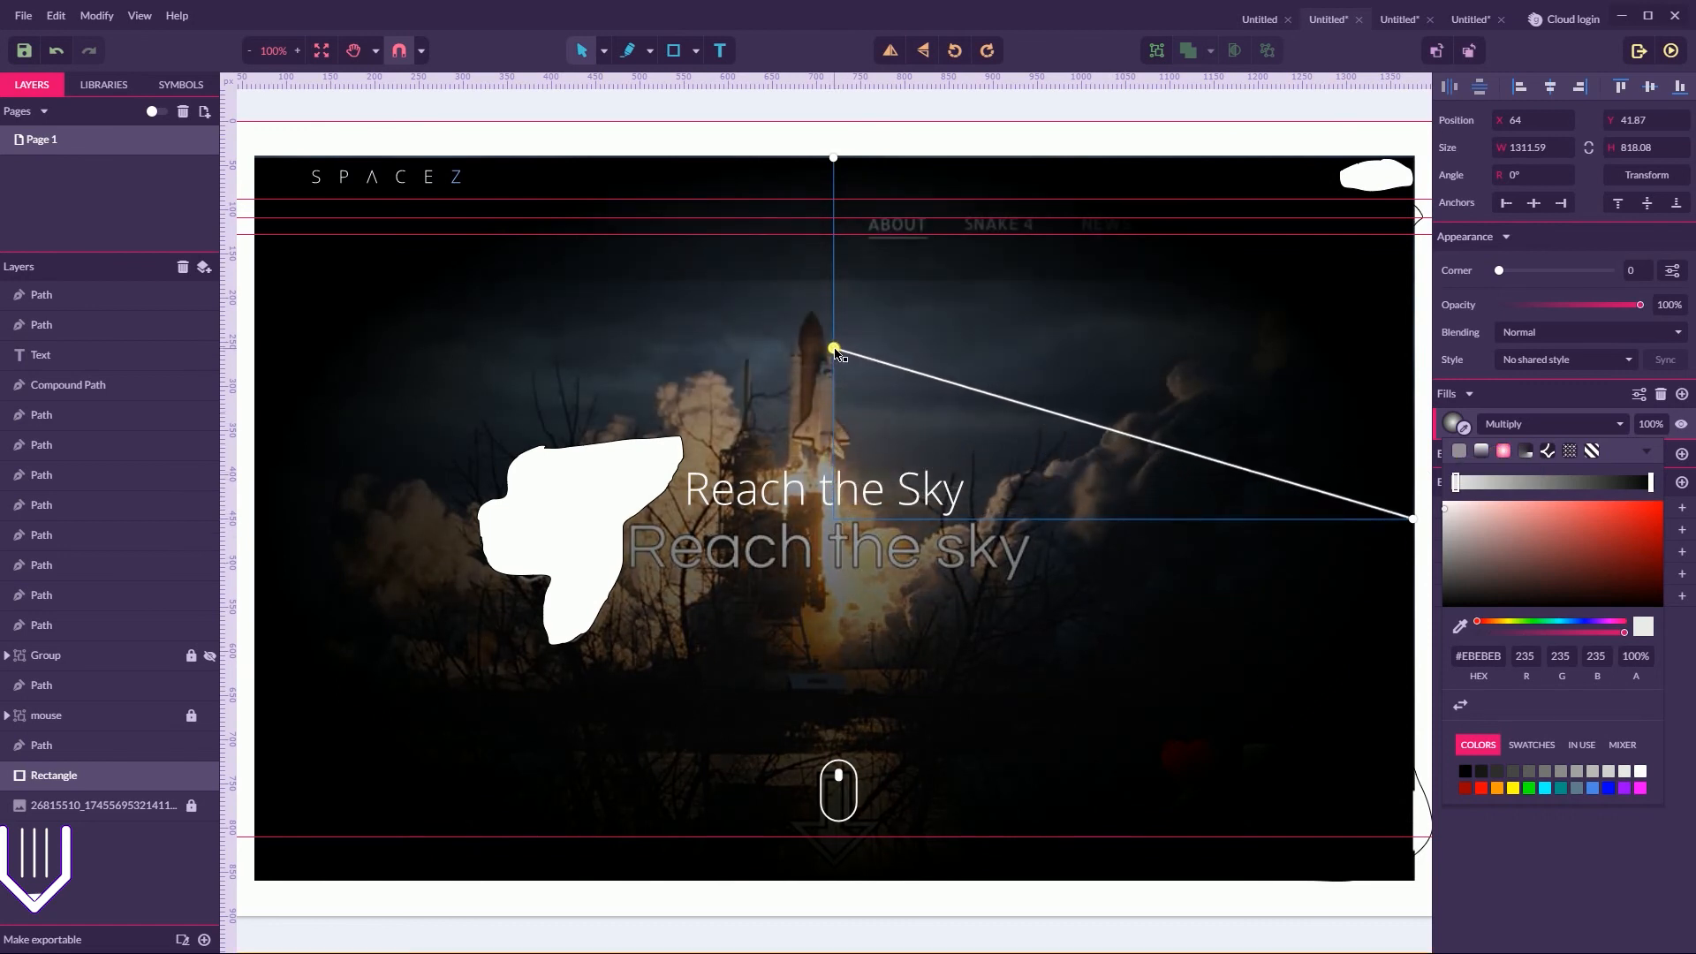
pyautogui.click(931, 135)
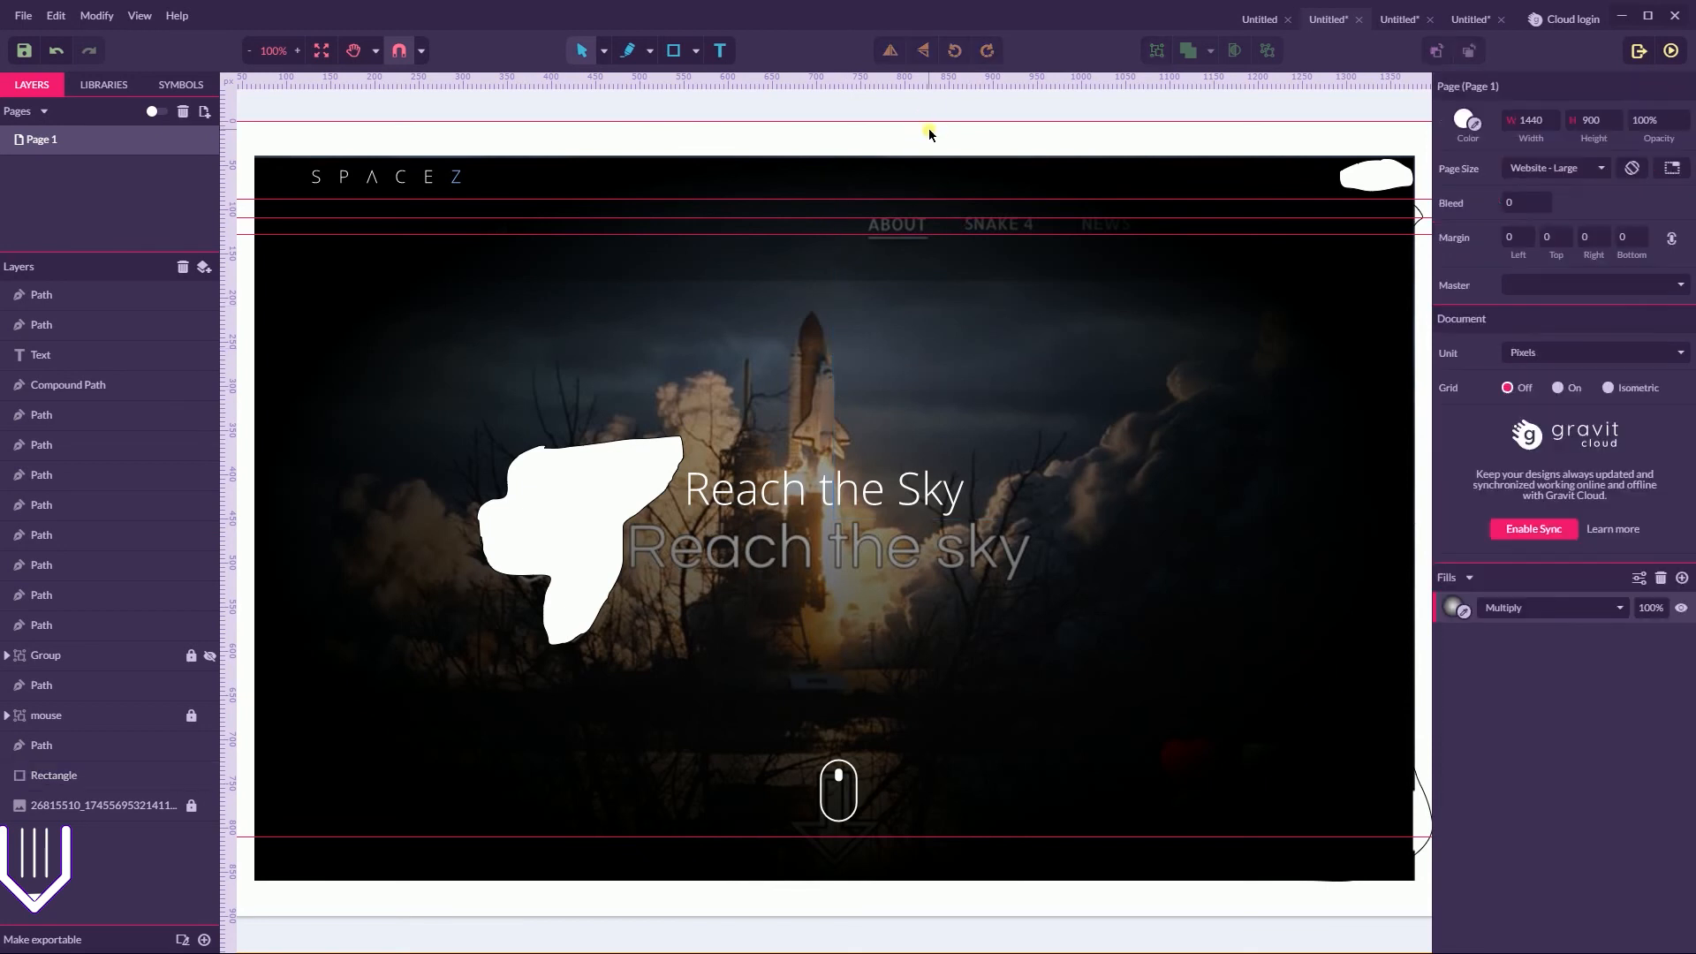
pyautogui.click(918, 422)
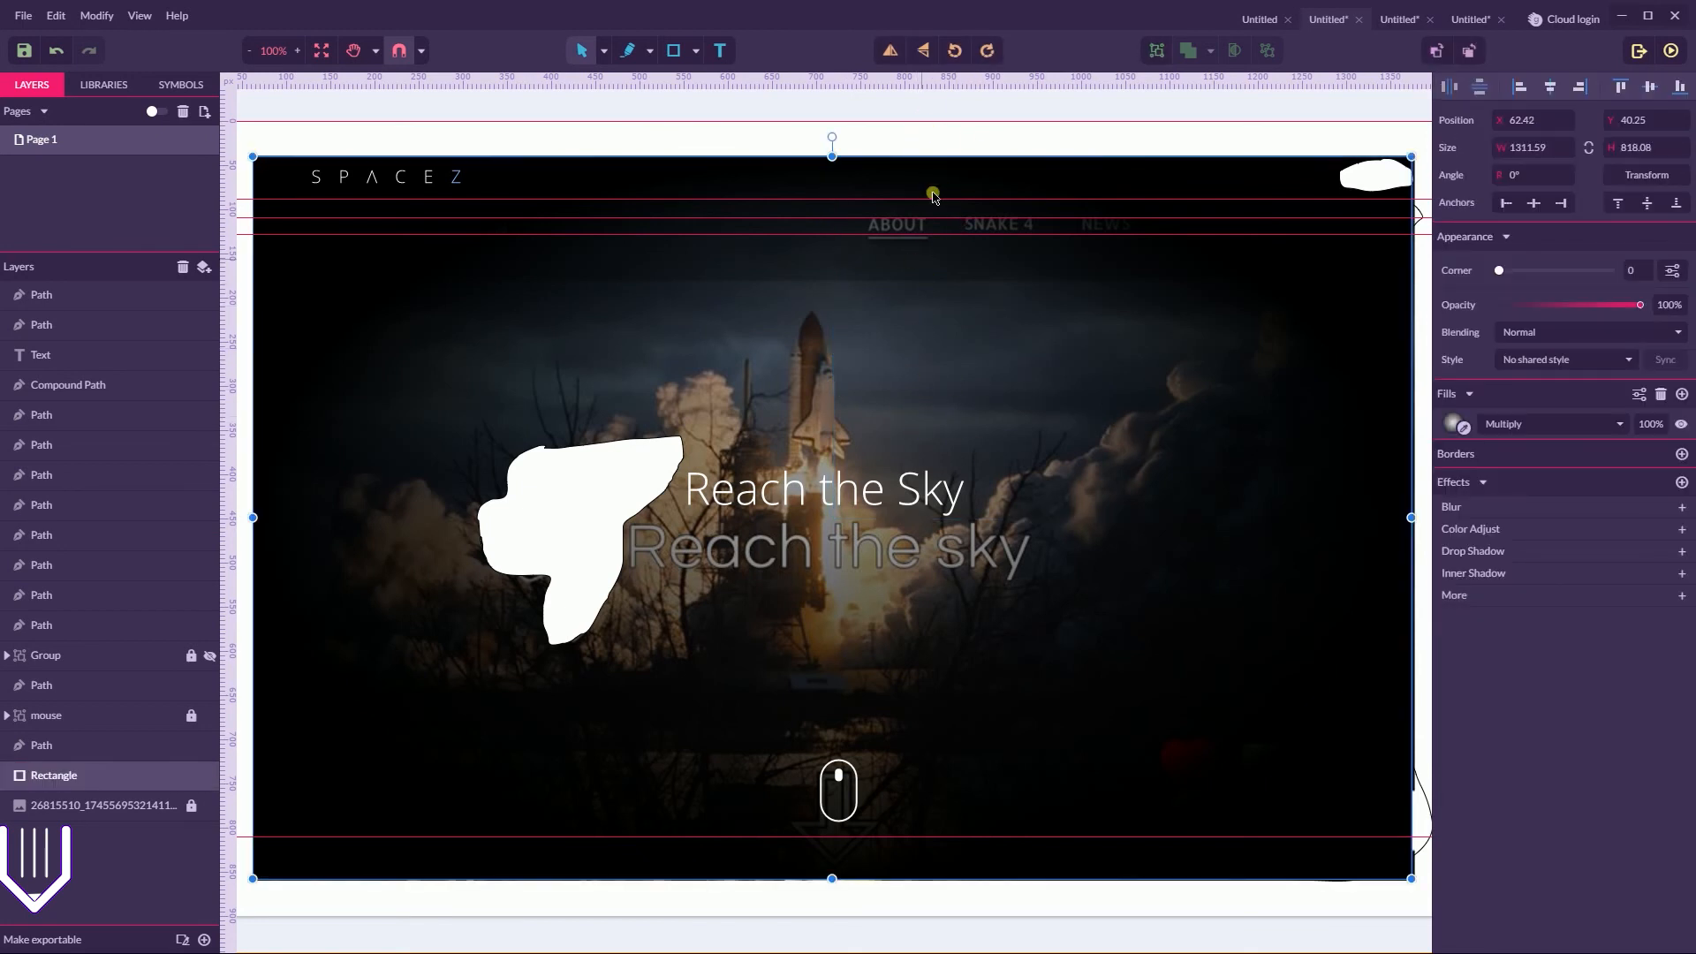
pyautogui.click(976, 134)
# Show and unlock the hidden three-line menu icon group and move it into the header beside the navigation, at about X 1197, Y 89
pyautogui.click(942, 493)
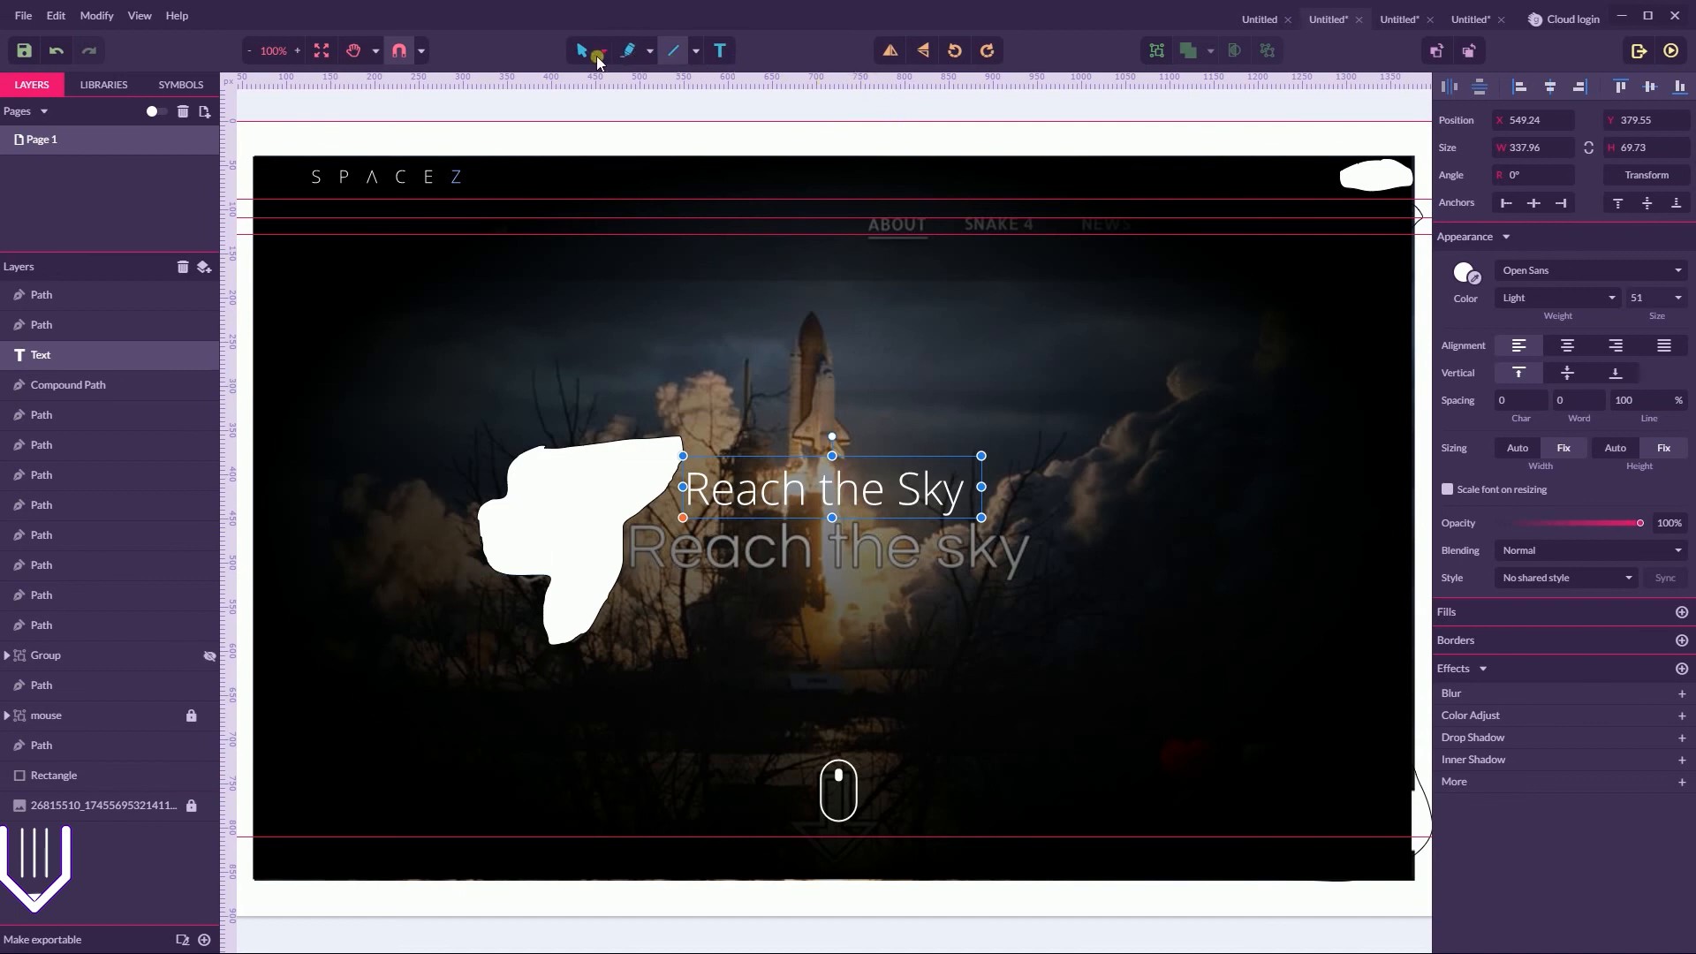
pyautogui.click(599, 55)
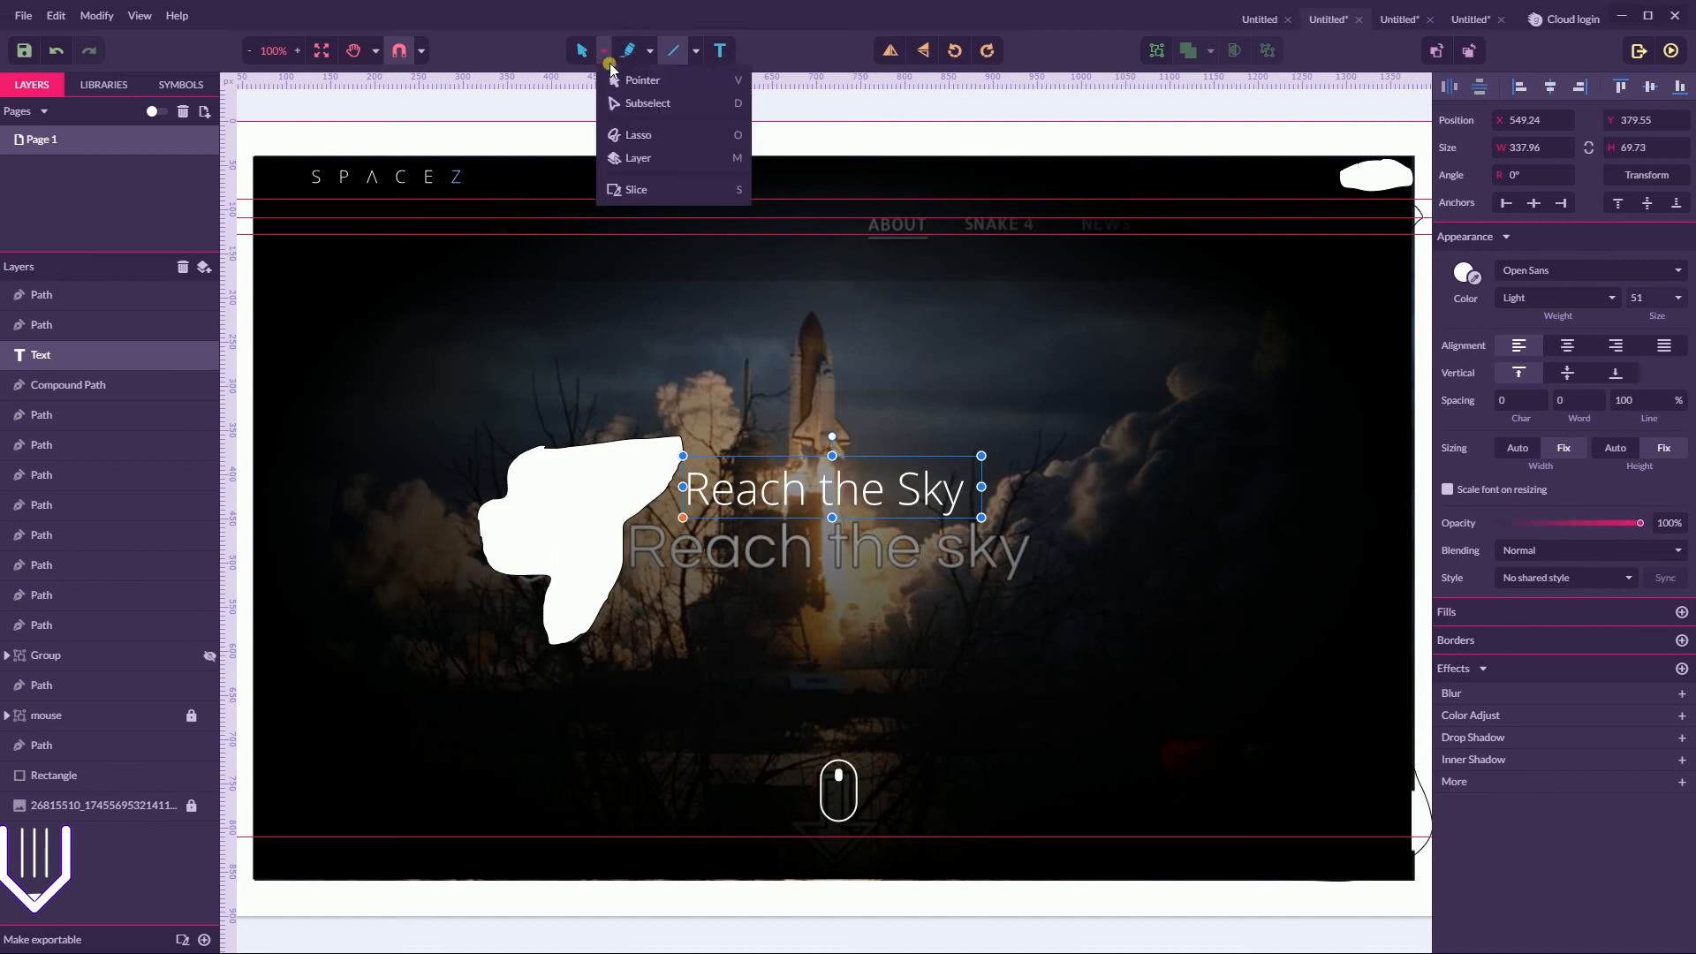
pyautogui.click(205, 661)
pyautogui.click(1306, 219)
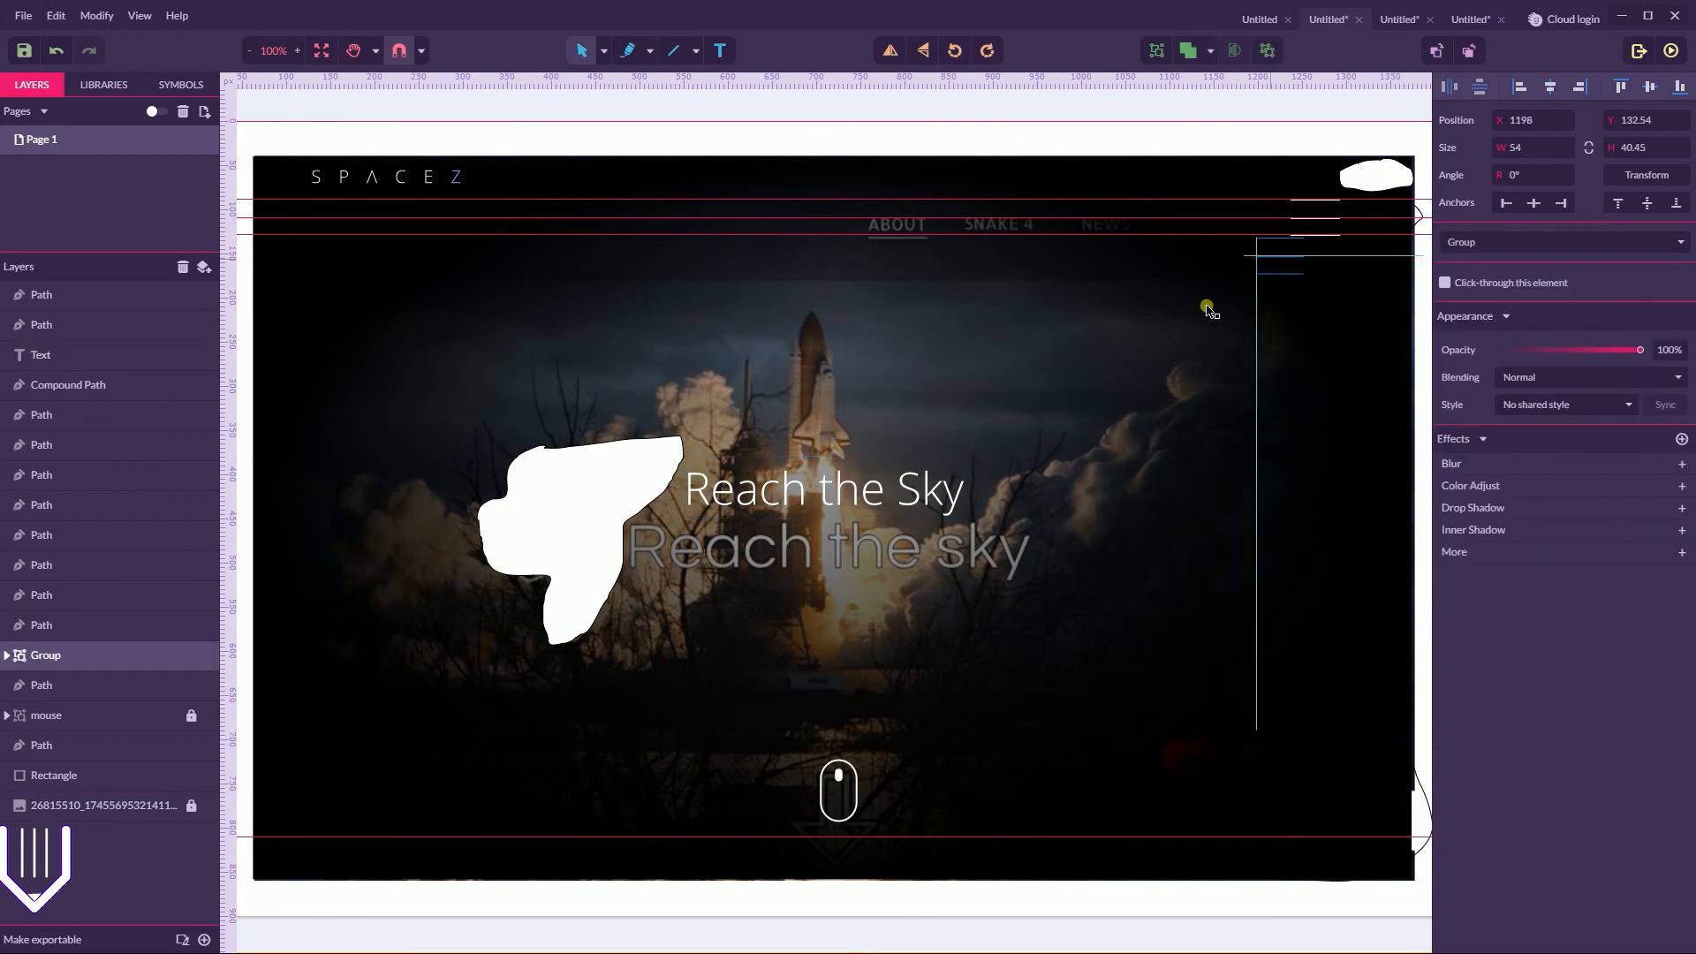
pyautogui.moveTo(1278, 258); pyautogui.dragTo(1141, 336)
pyautogui.click(1266, 308)
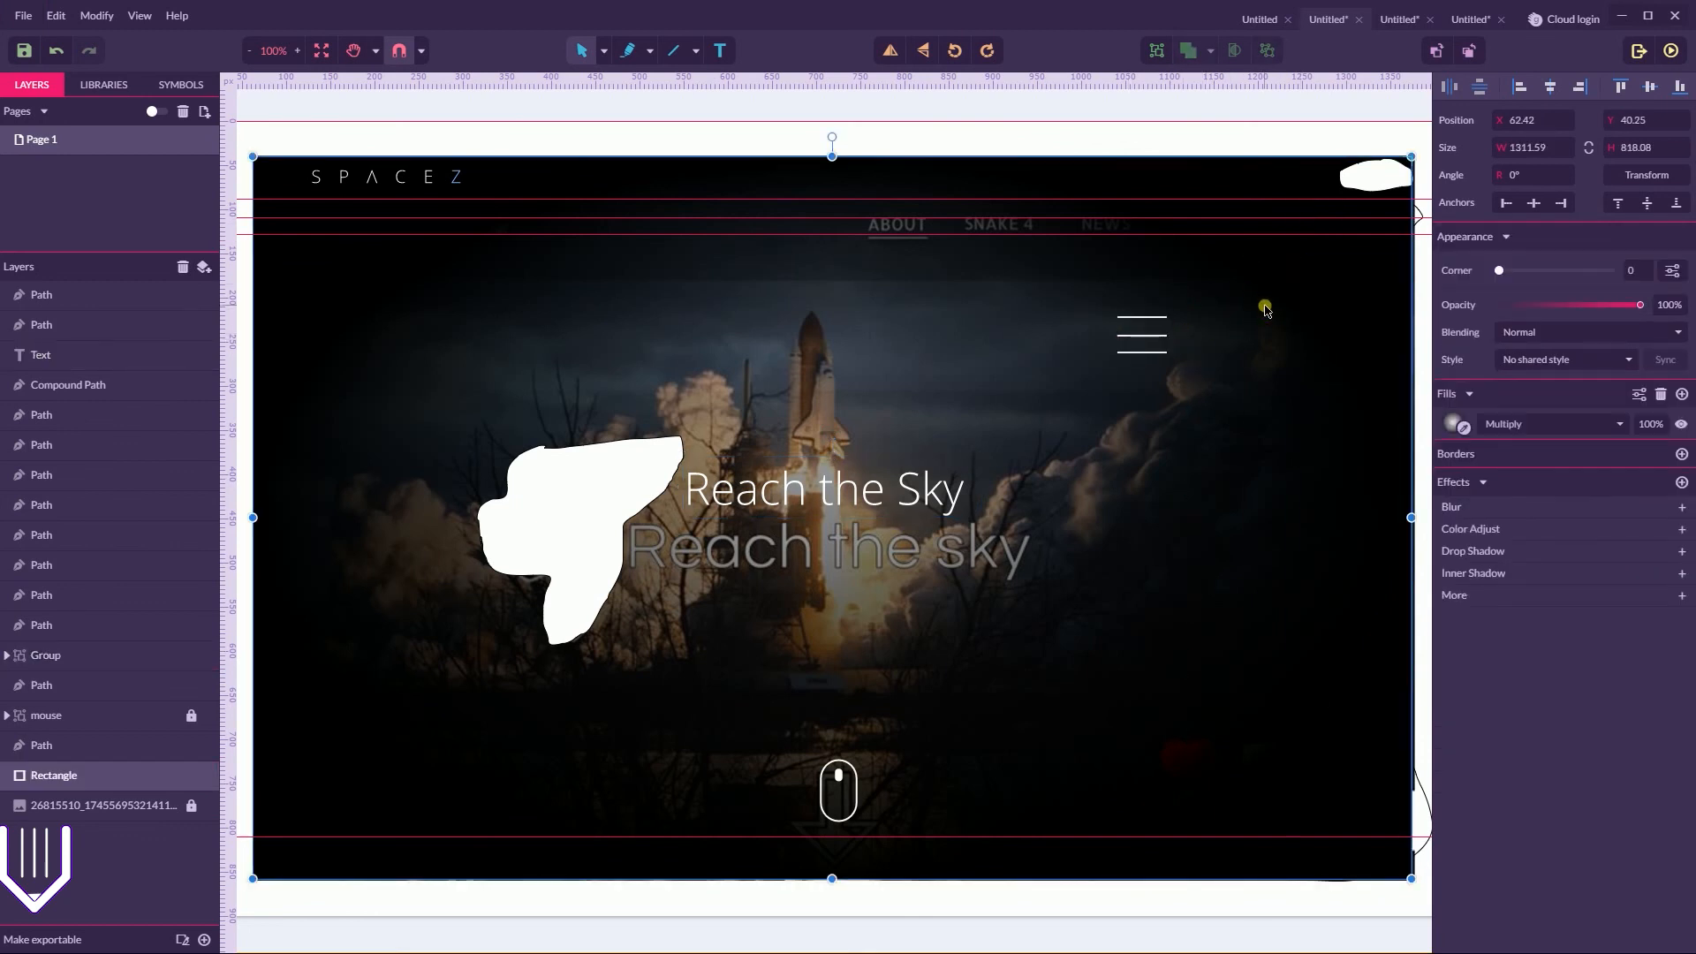
pyautogui.moveTo(1137, 349); pyautogui.dragTo(1267, 237)
pyautogui.hotkey('ctrl', 'z')
pyautogui.click(1145, 340)
pyautogui.moveTo(1147, 343); pyautogui.dragTo(1286, 225)
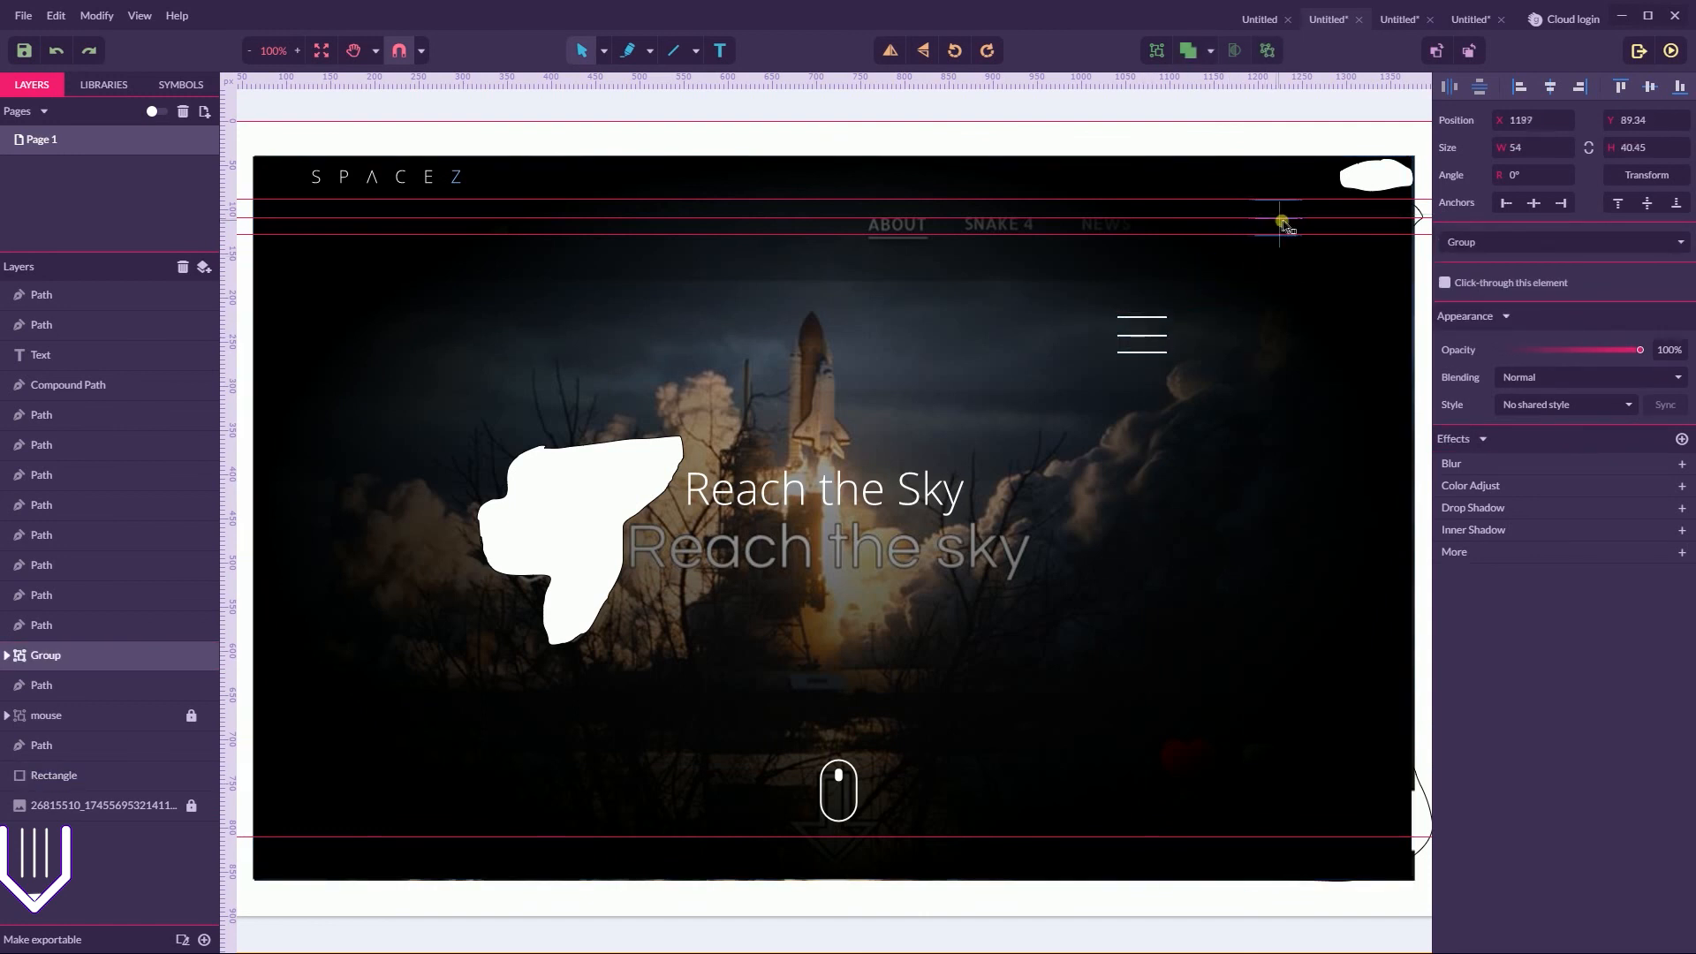
# In the third open document, enlarge the mock-up image to about 4090 by 2556 px
pyautogui.click(1400, 20)
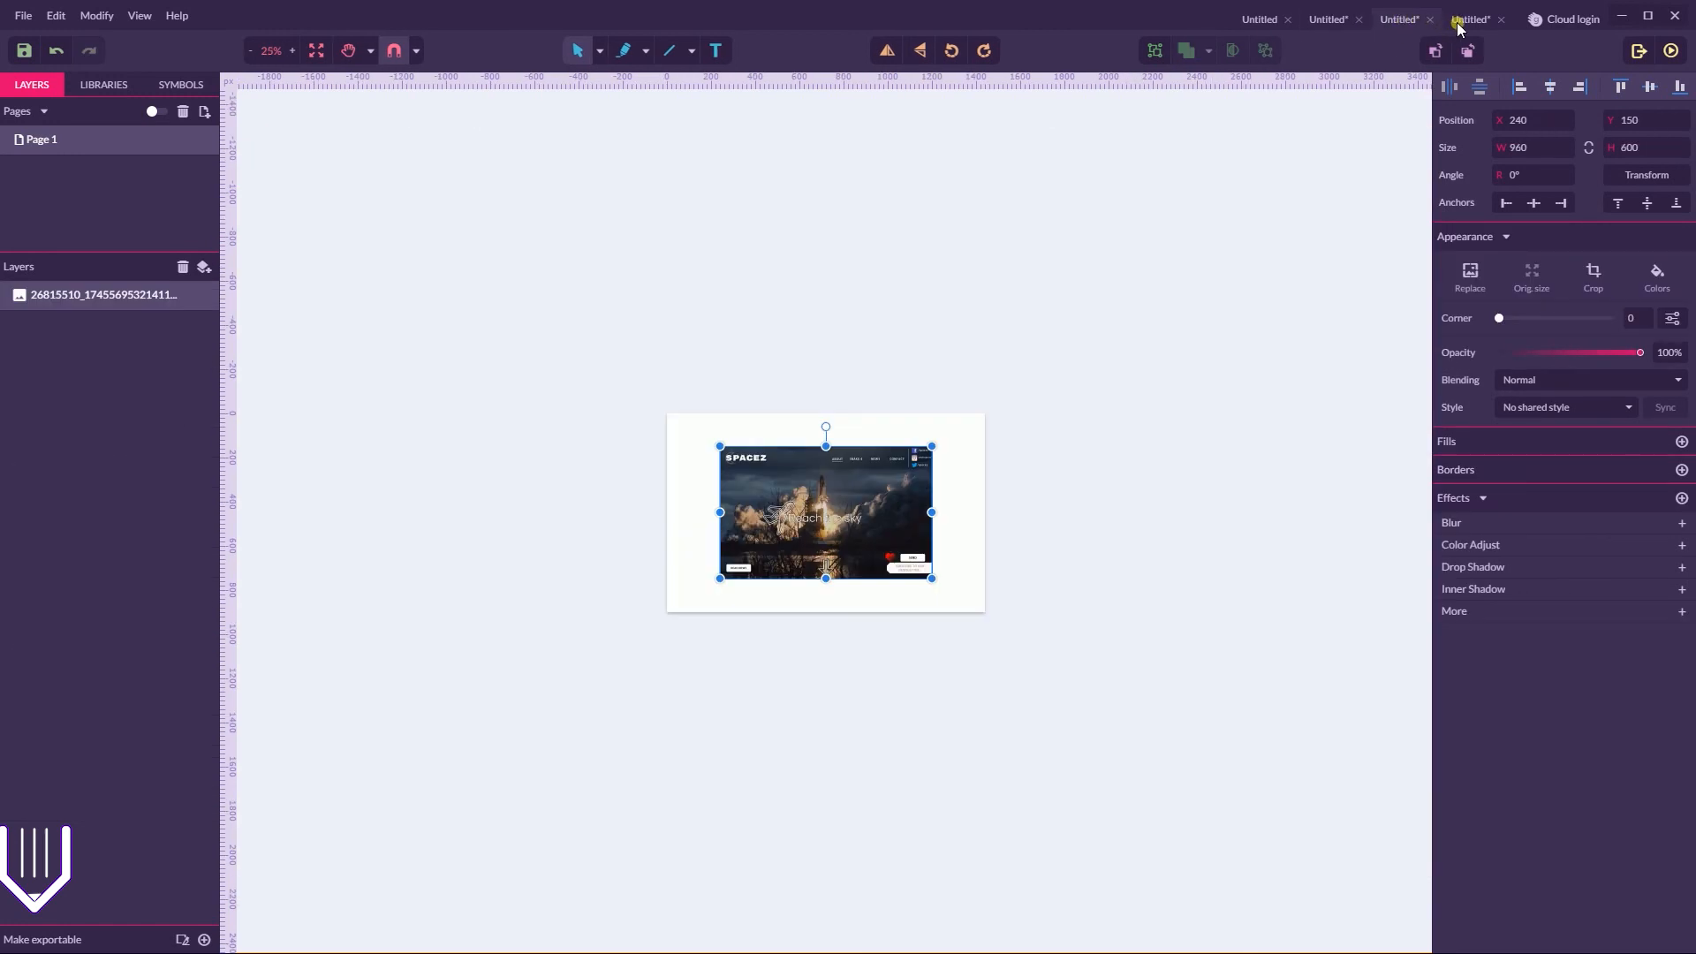
pyautogui.moveTo(932, 446); pyautogui.dragTo(1277, 230)
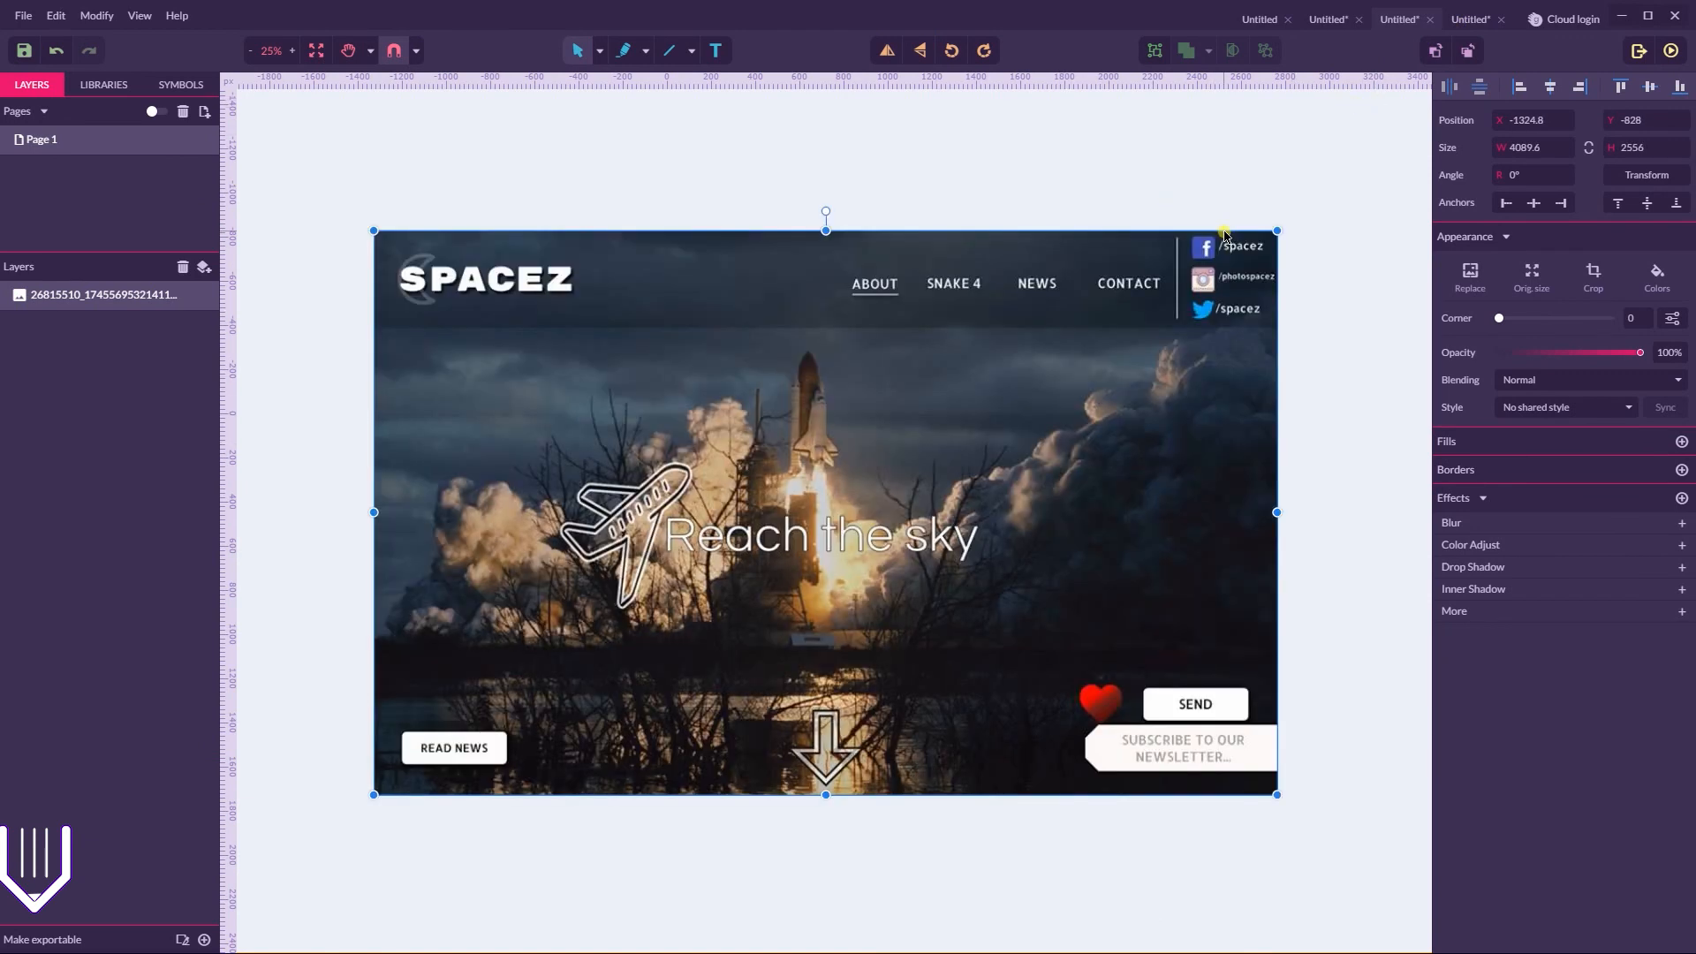
# Examine the subtitle and the mouse scroll icon in the finished SPACEZ design in the fourth document, undoing a small shift of the subtitle
pyautogui.click(1474, 21)
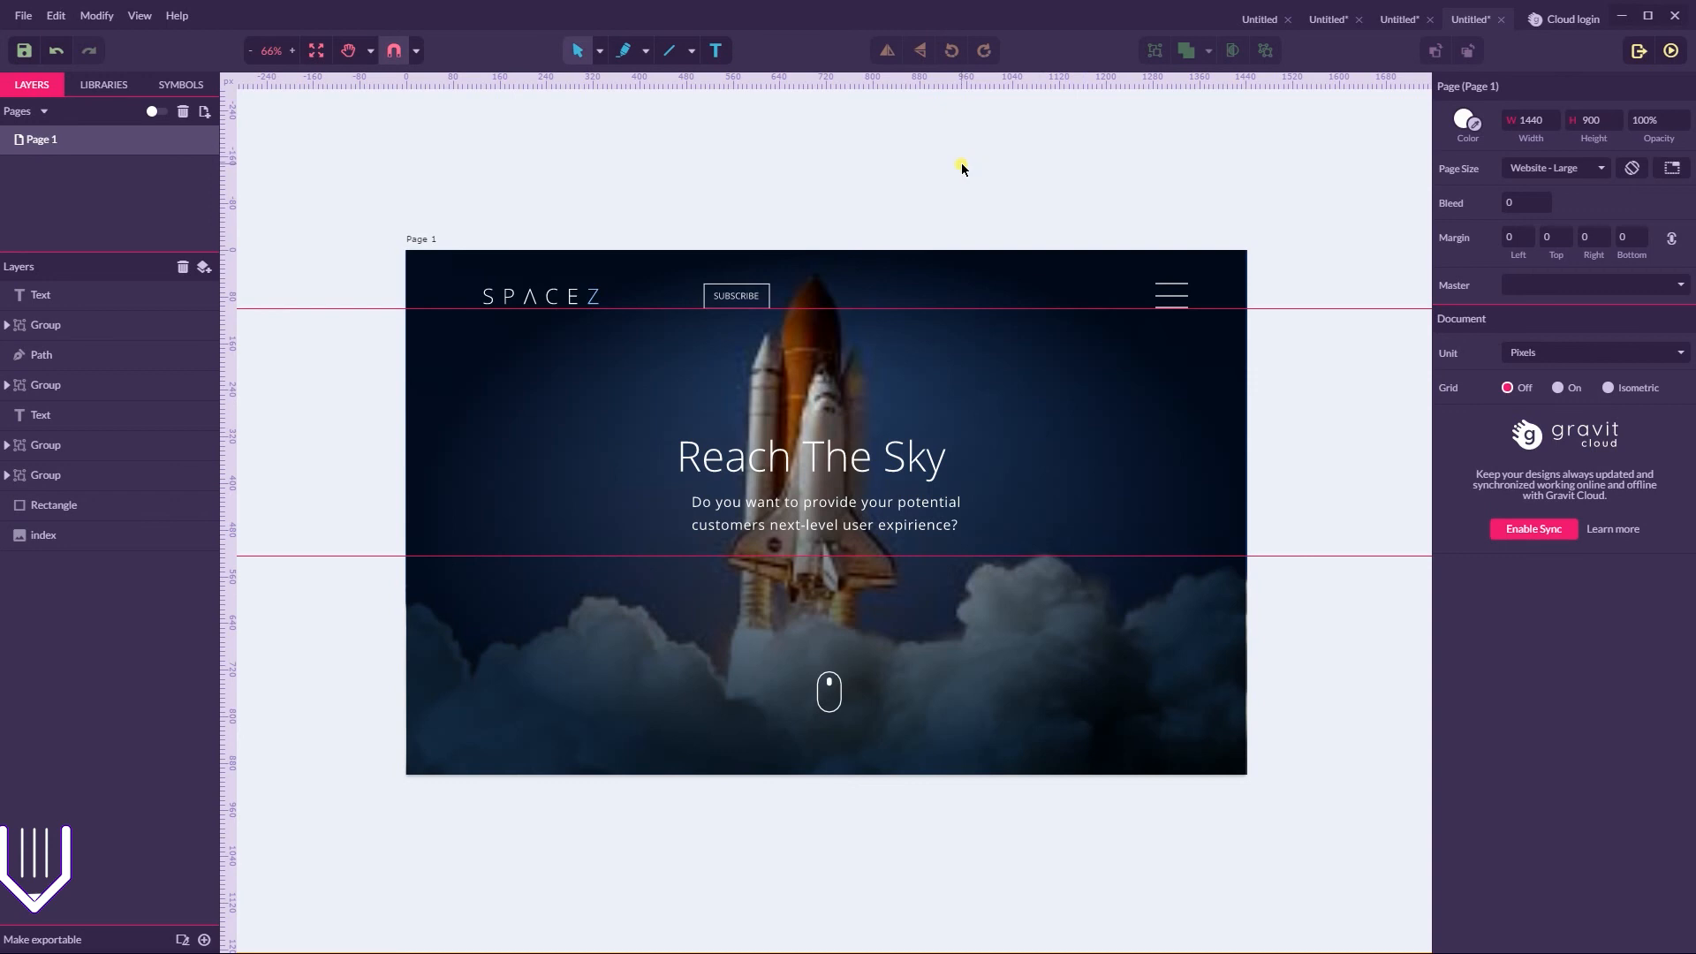
pyautogui.click(855, 512)
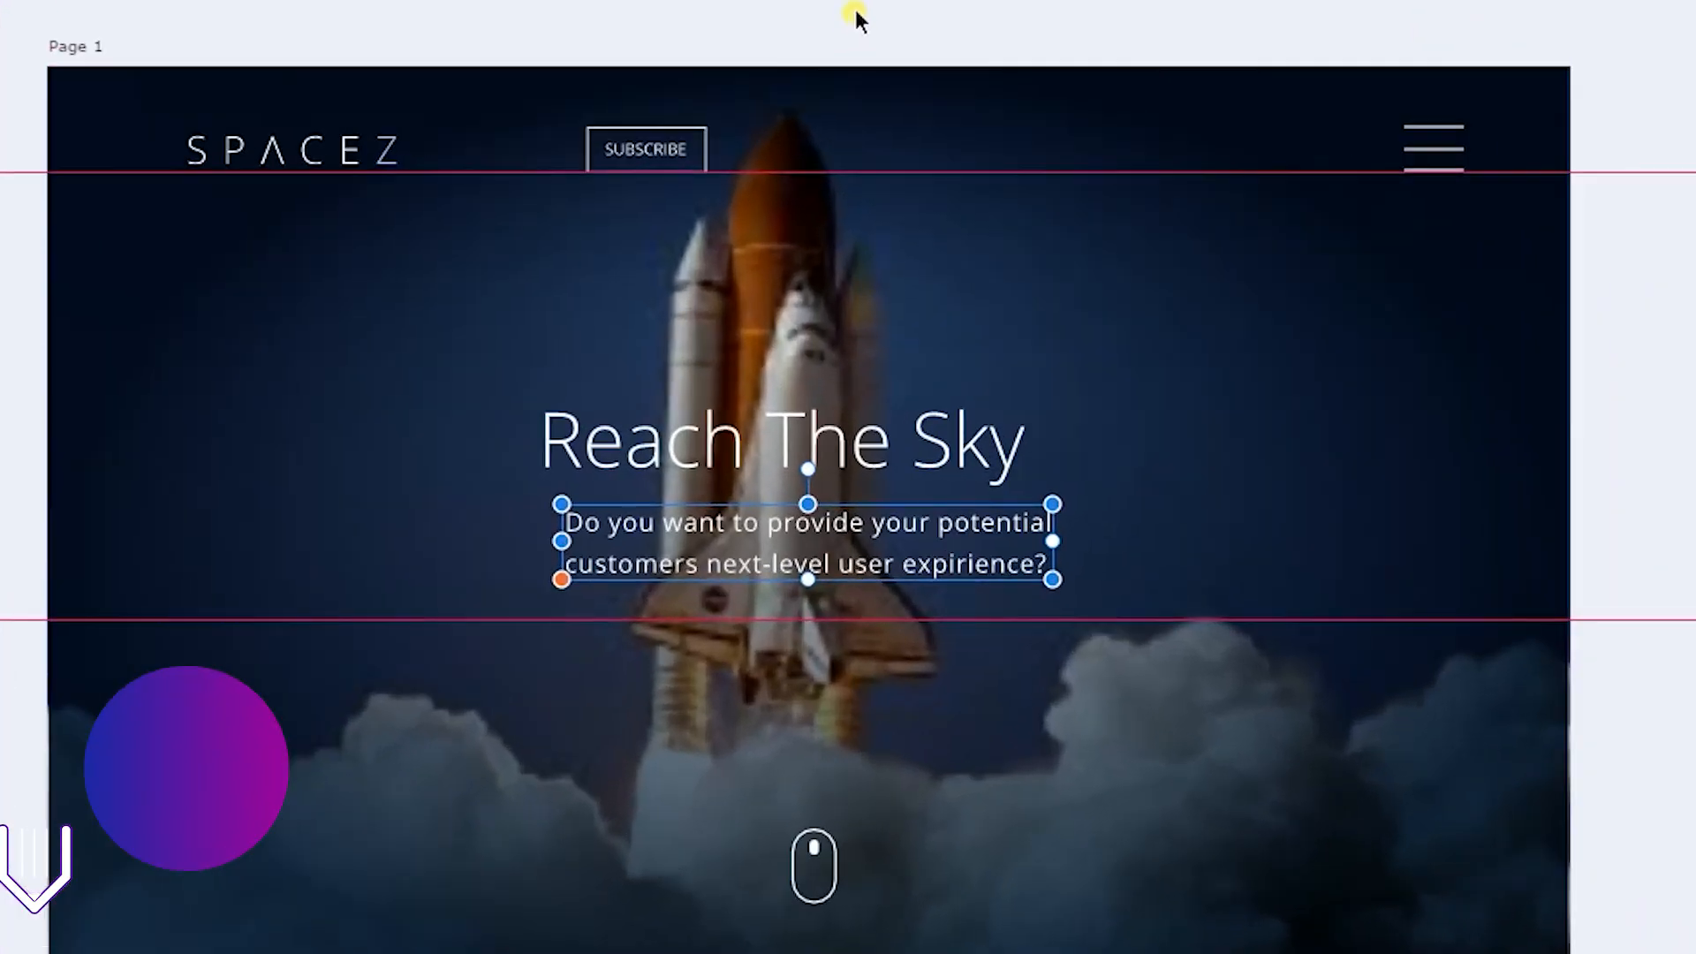
pyautogui.click(855, 3)
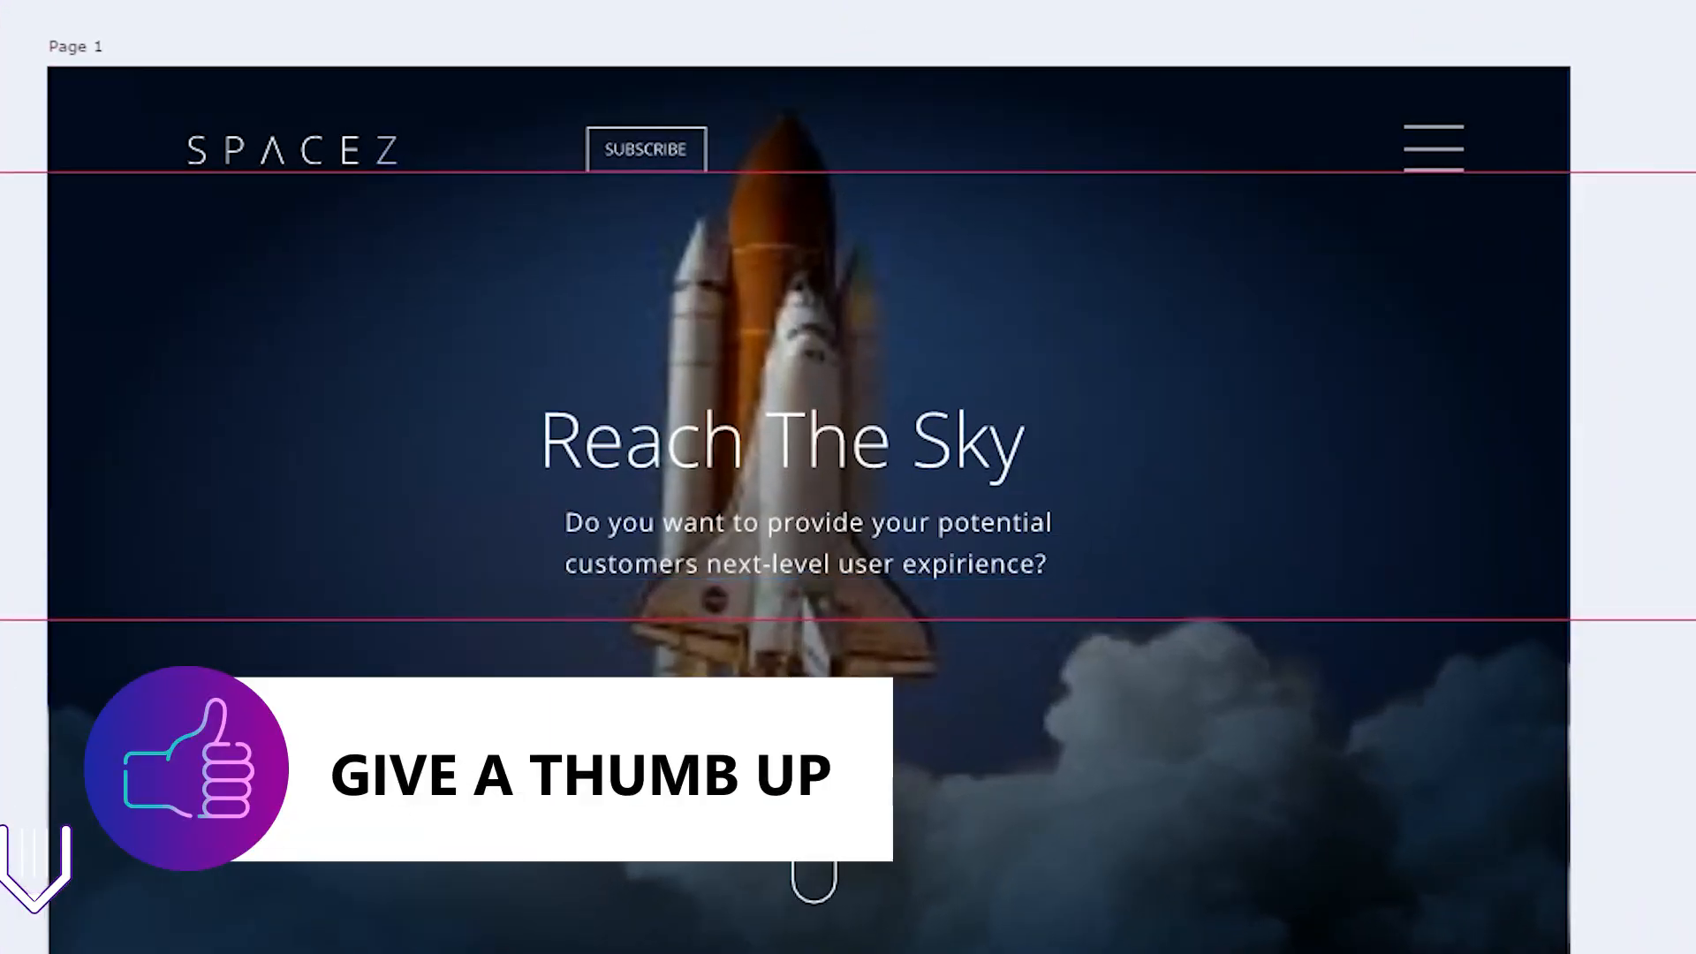
pyautogui.click(767, 520)
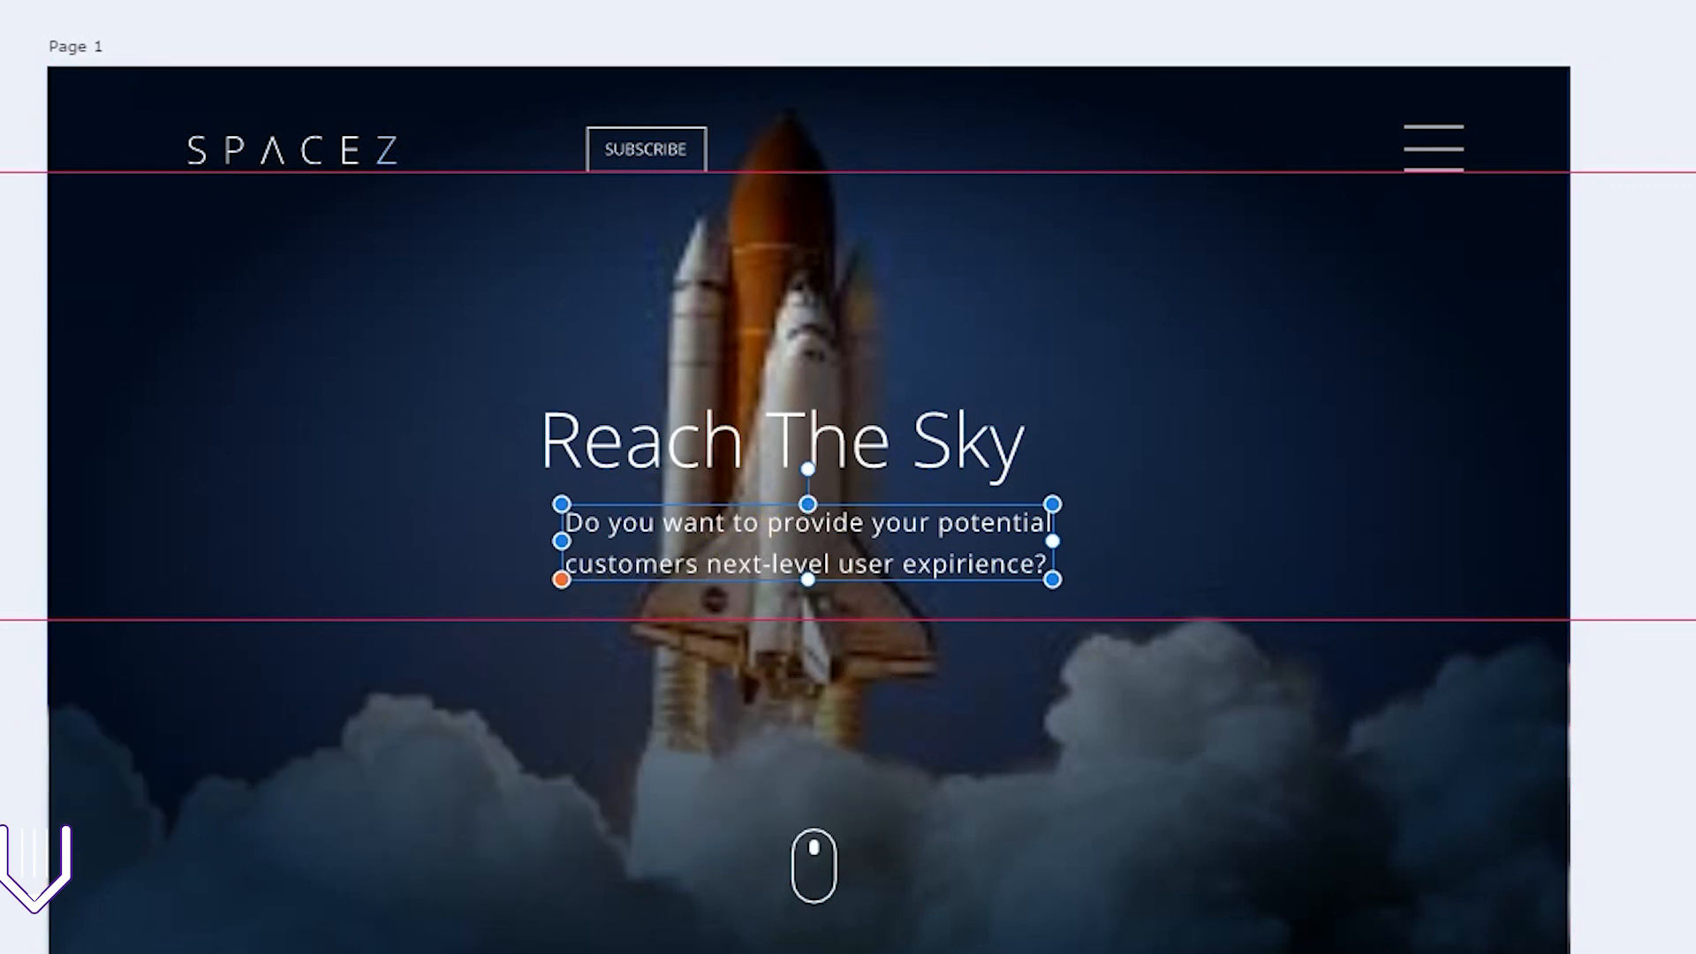
pyautogui.moveTo(837, 523); pyautogui.dragTo(826, 517)
pyautogui.hotkey('ctrl', 'z')
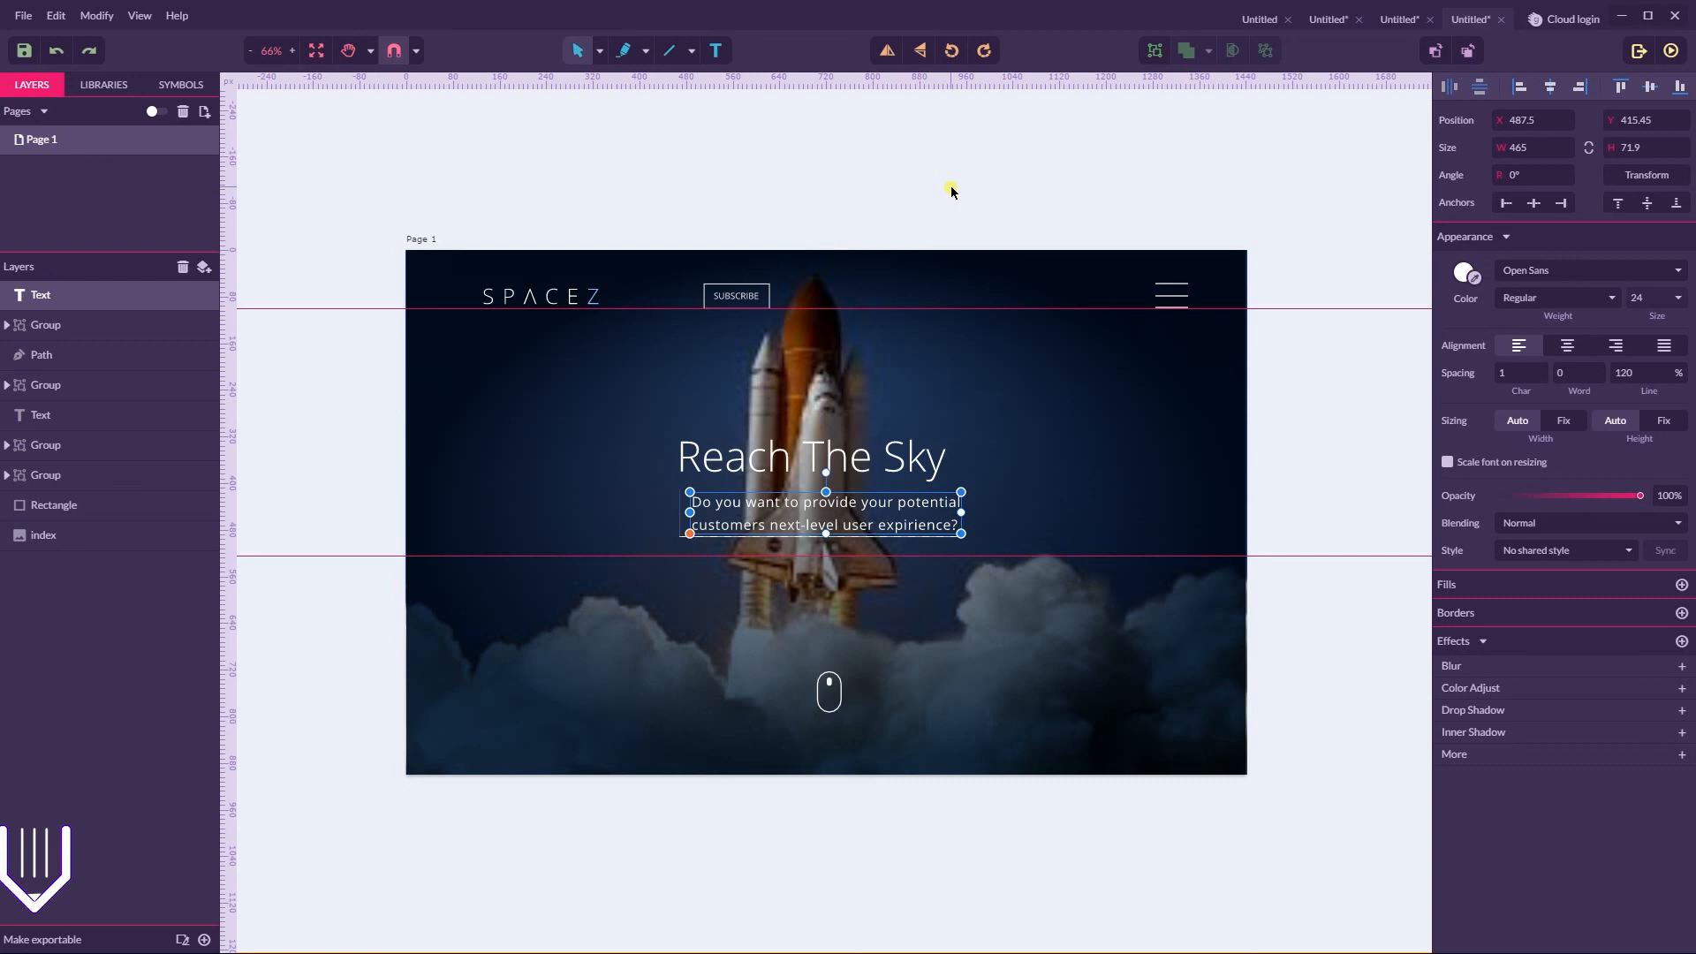
pyautogui.click(839, 709)
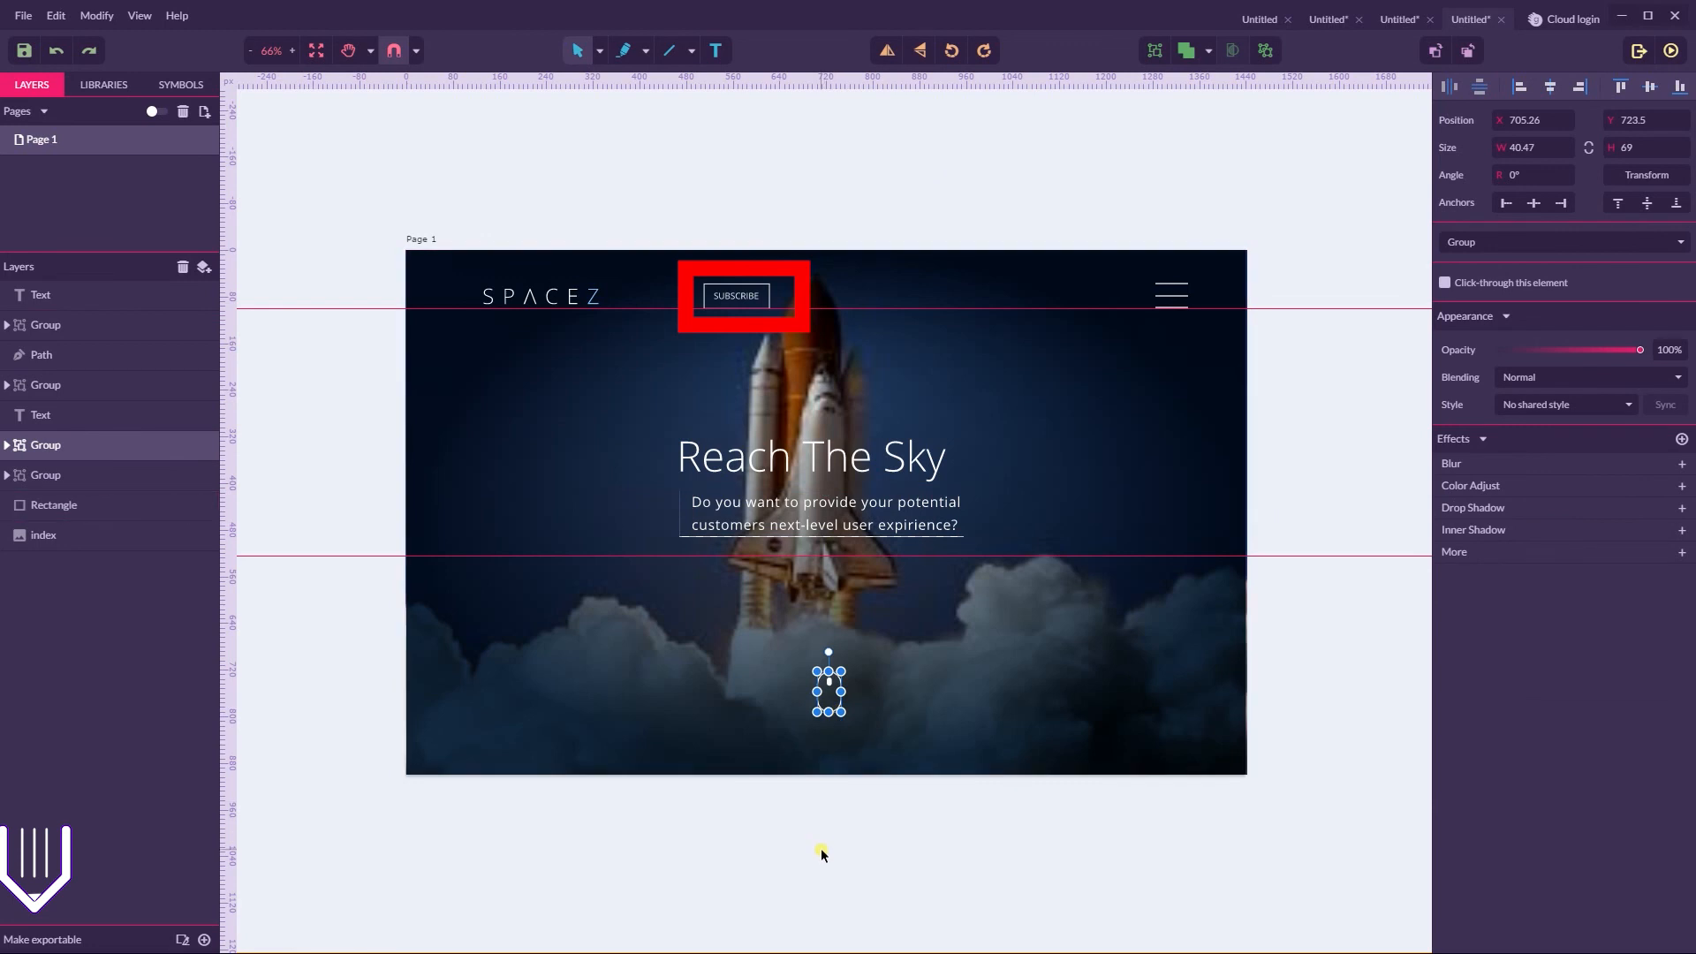
pyautogui.click(843, 513)
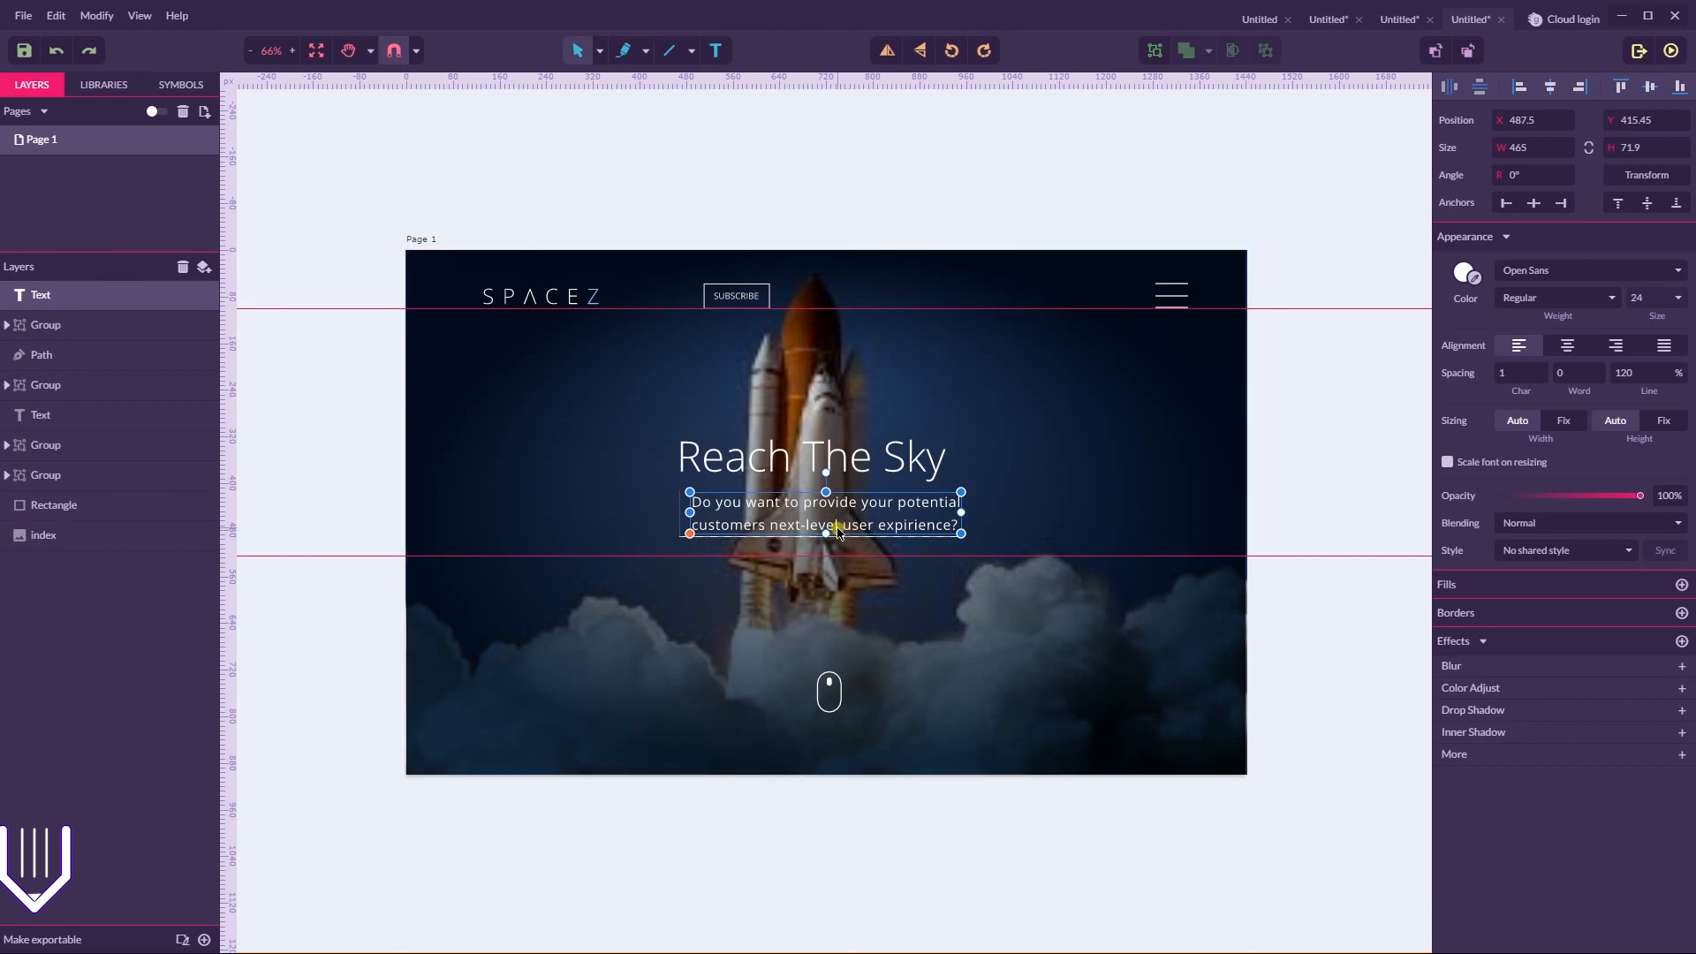
pyautogui.doubleClick(837, 530)
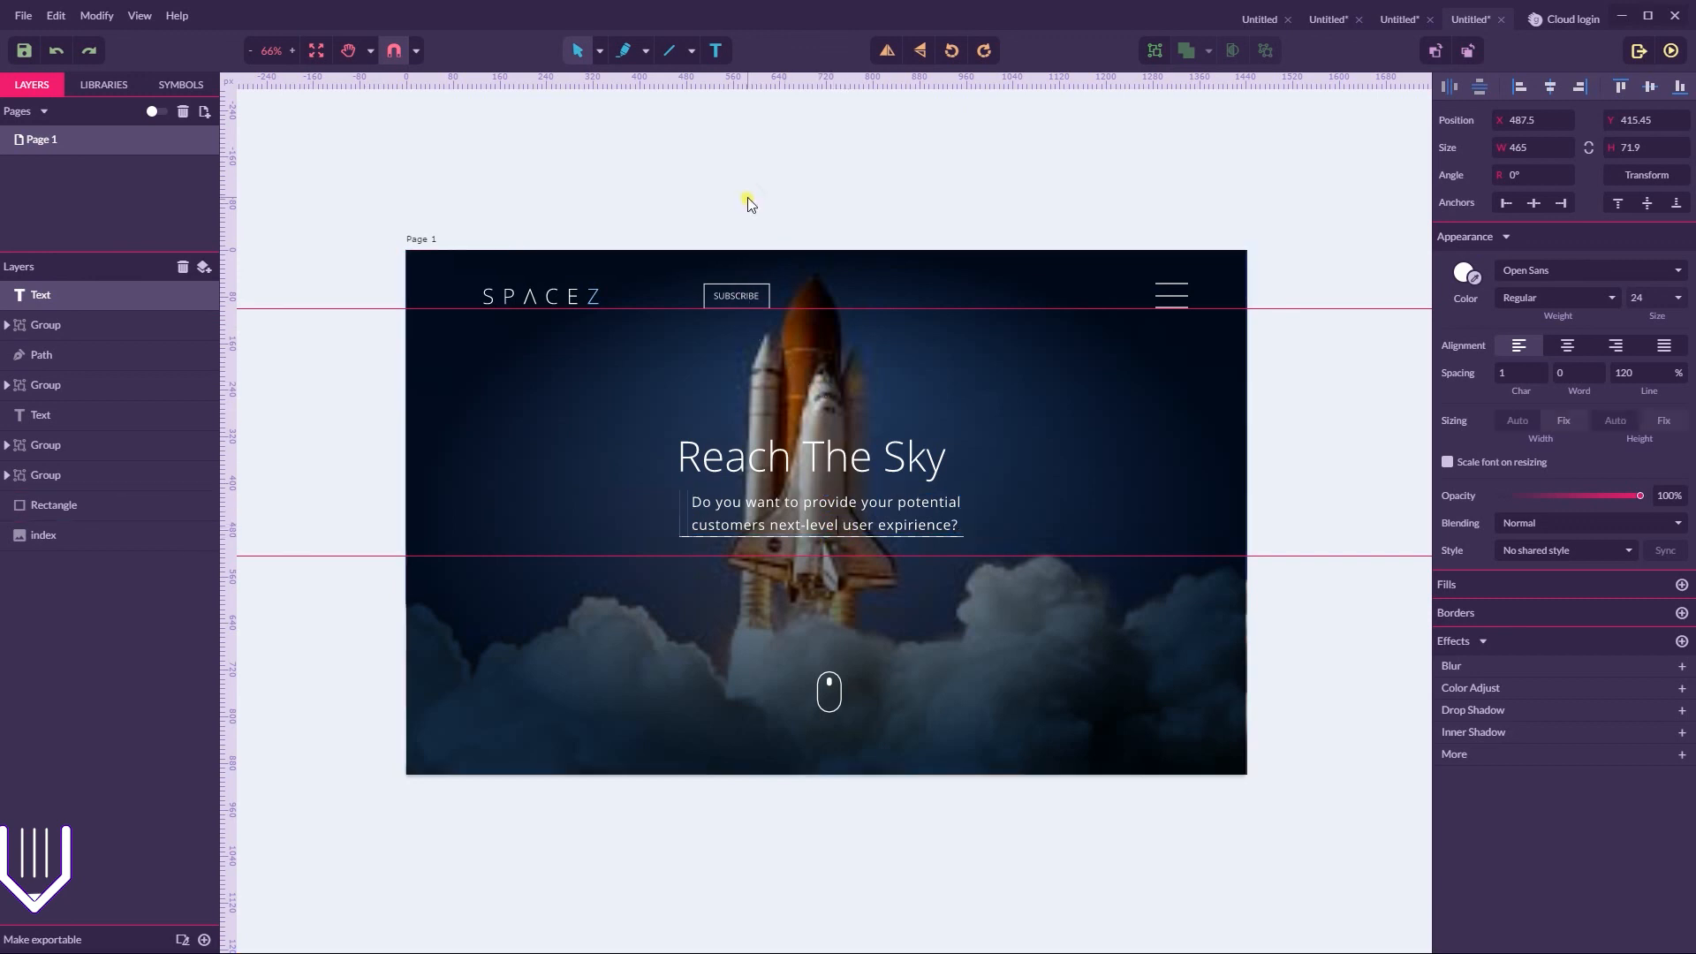
pyautogui.press('Escape')
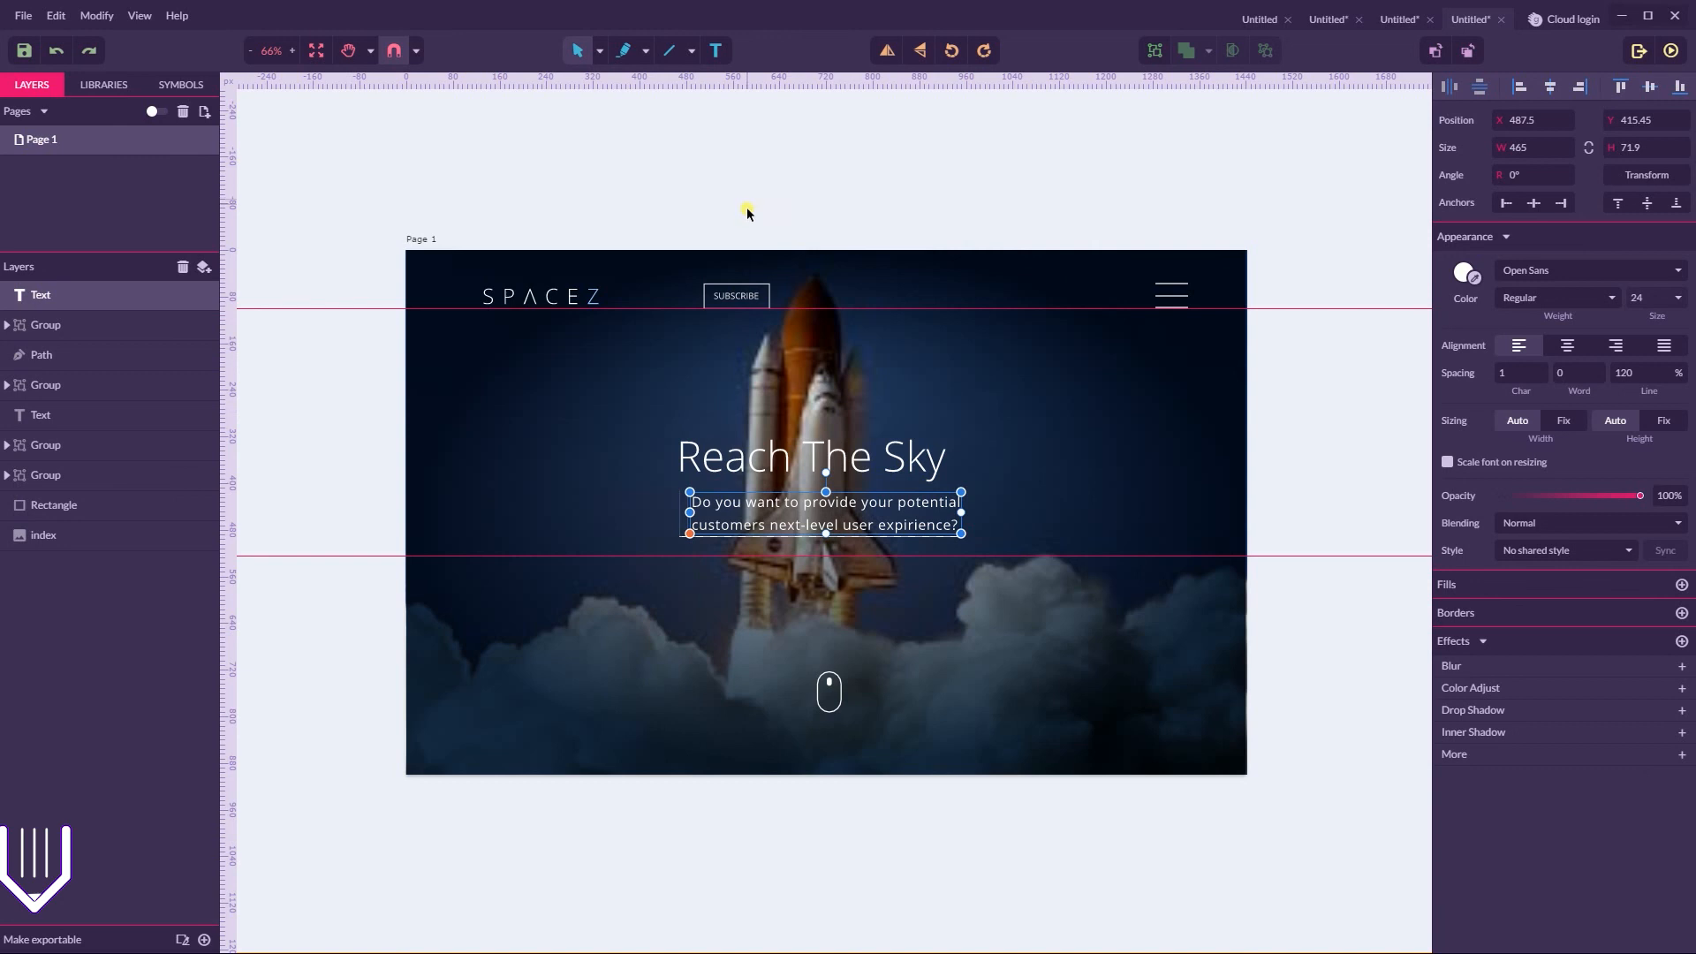
# Examine the SUBSCRIBE button and the three-line menu icon in the header of the finished SPACEZ design
pyautogui.click(746, 297)
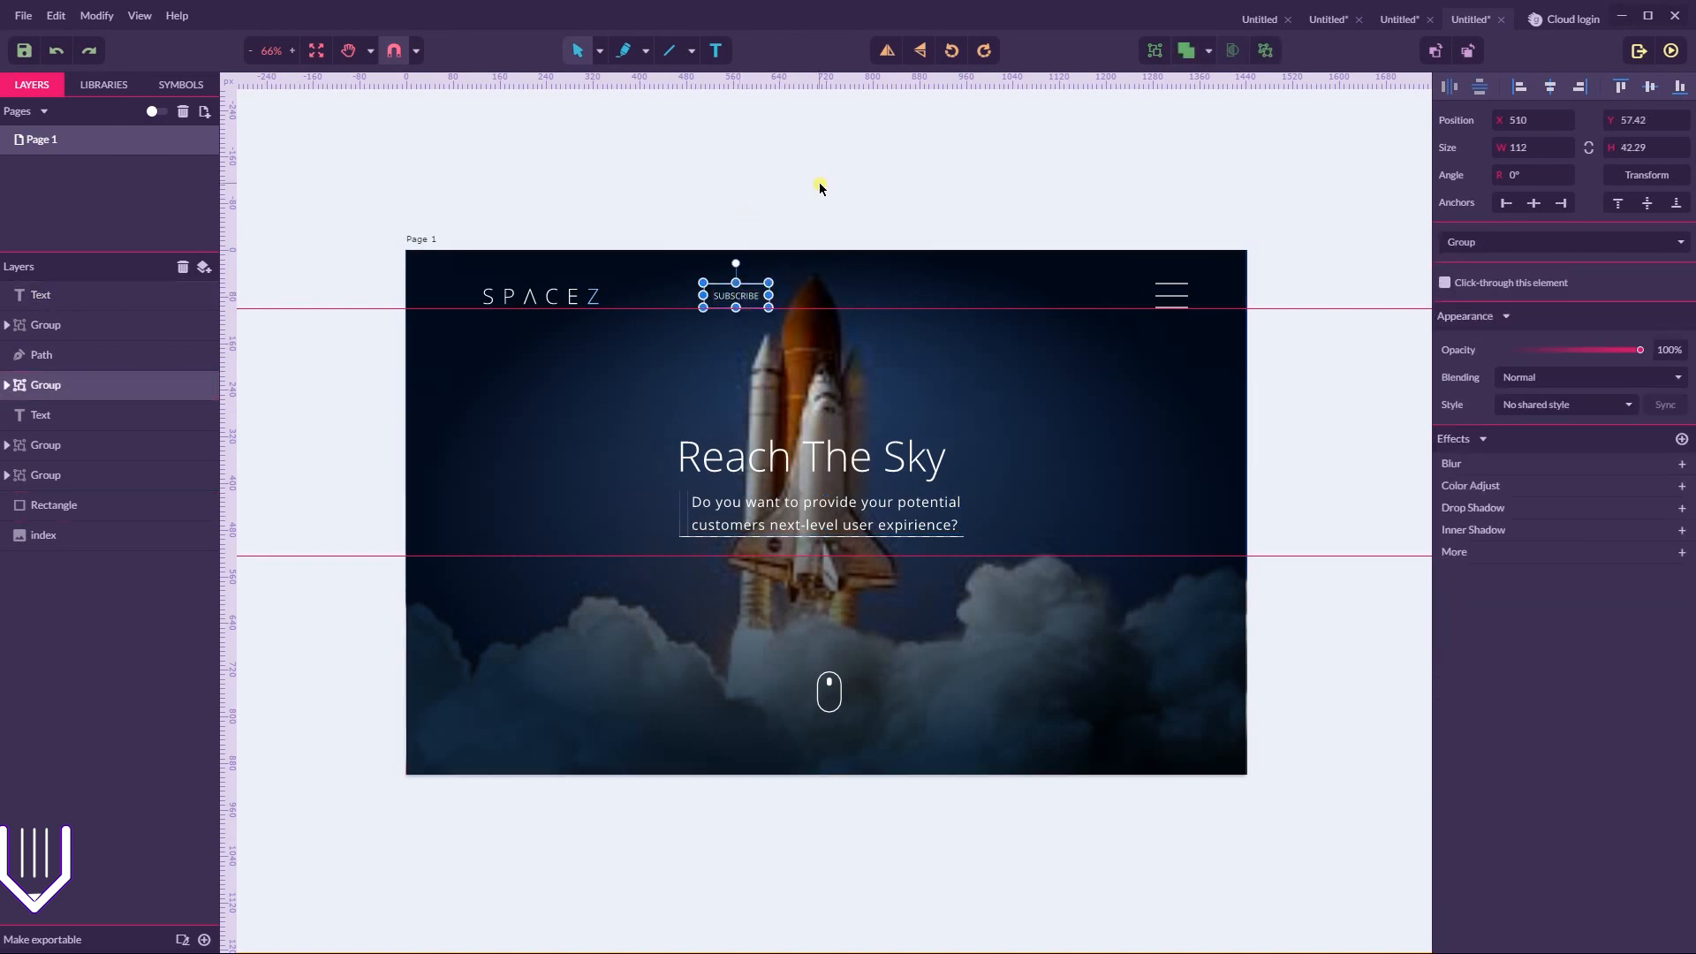
pyautogui.click(806, 223)
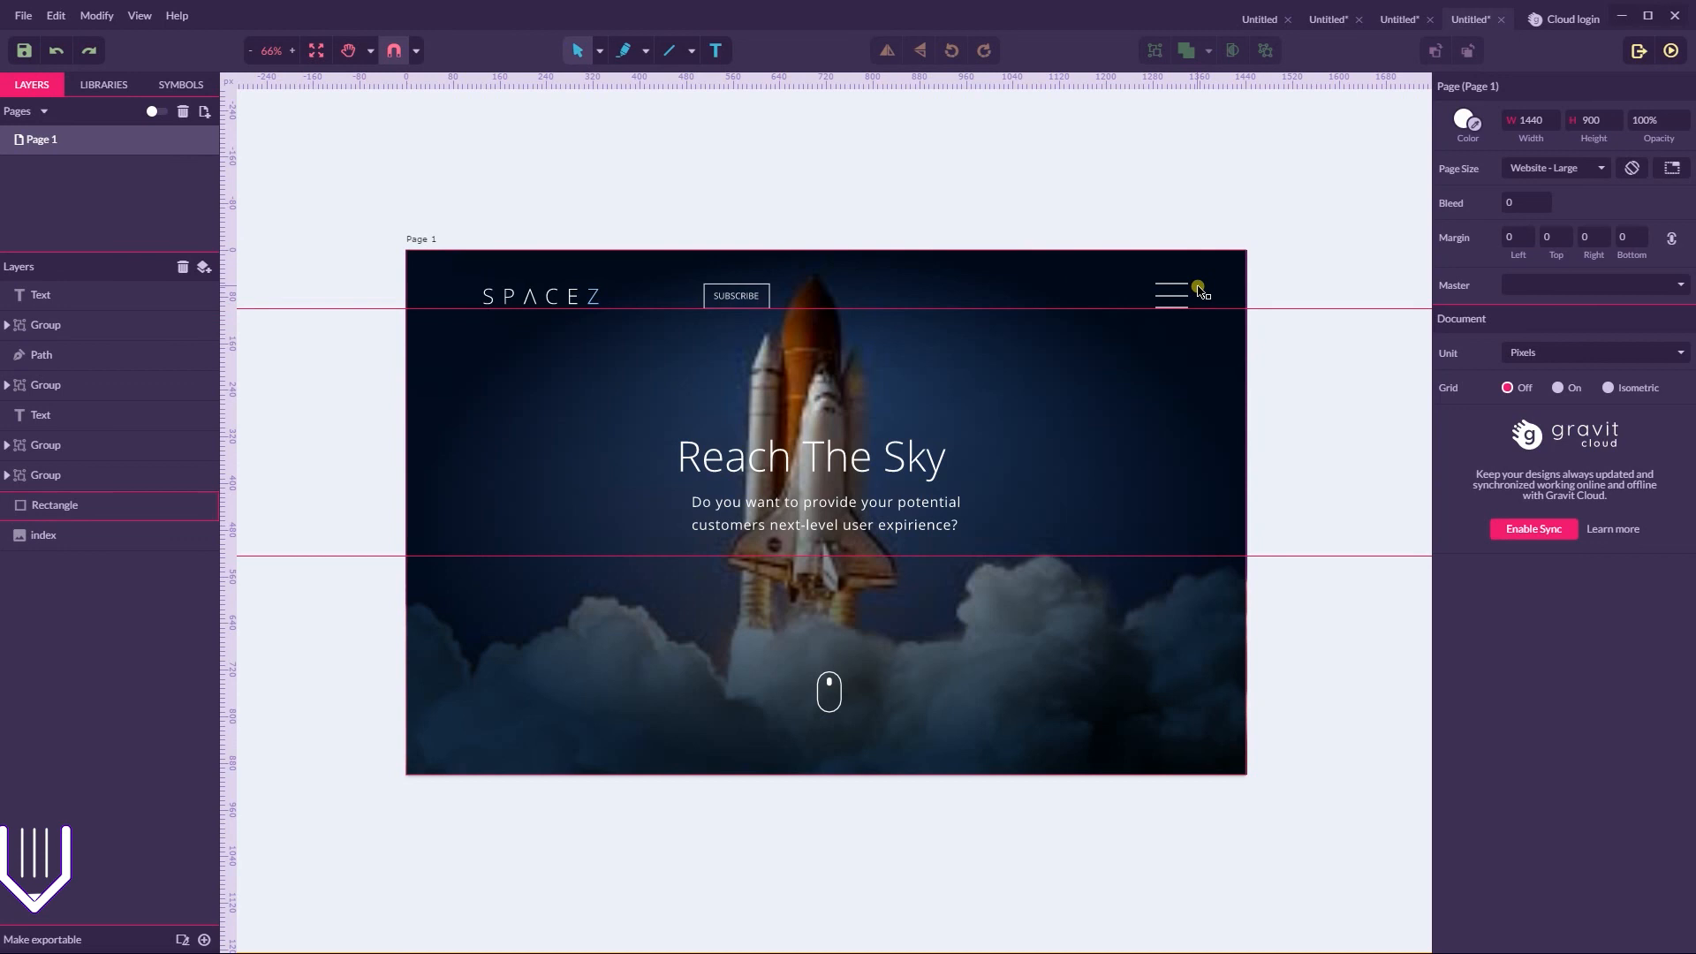
pyautogui.click(1177, 302)
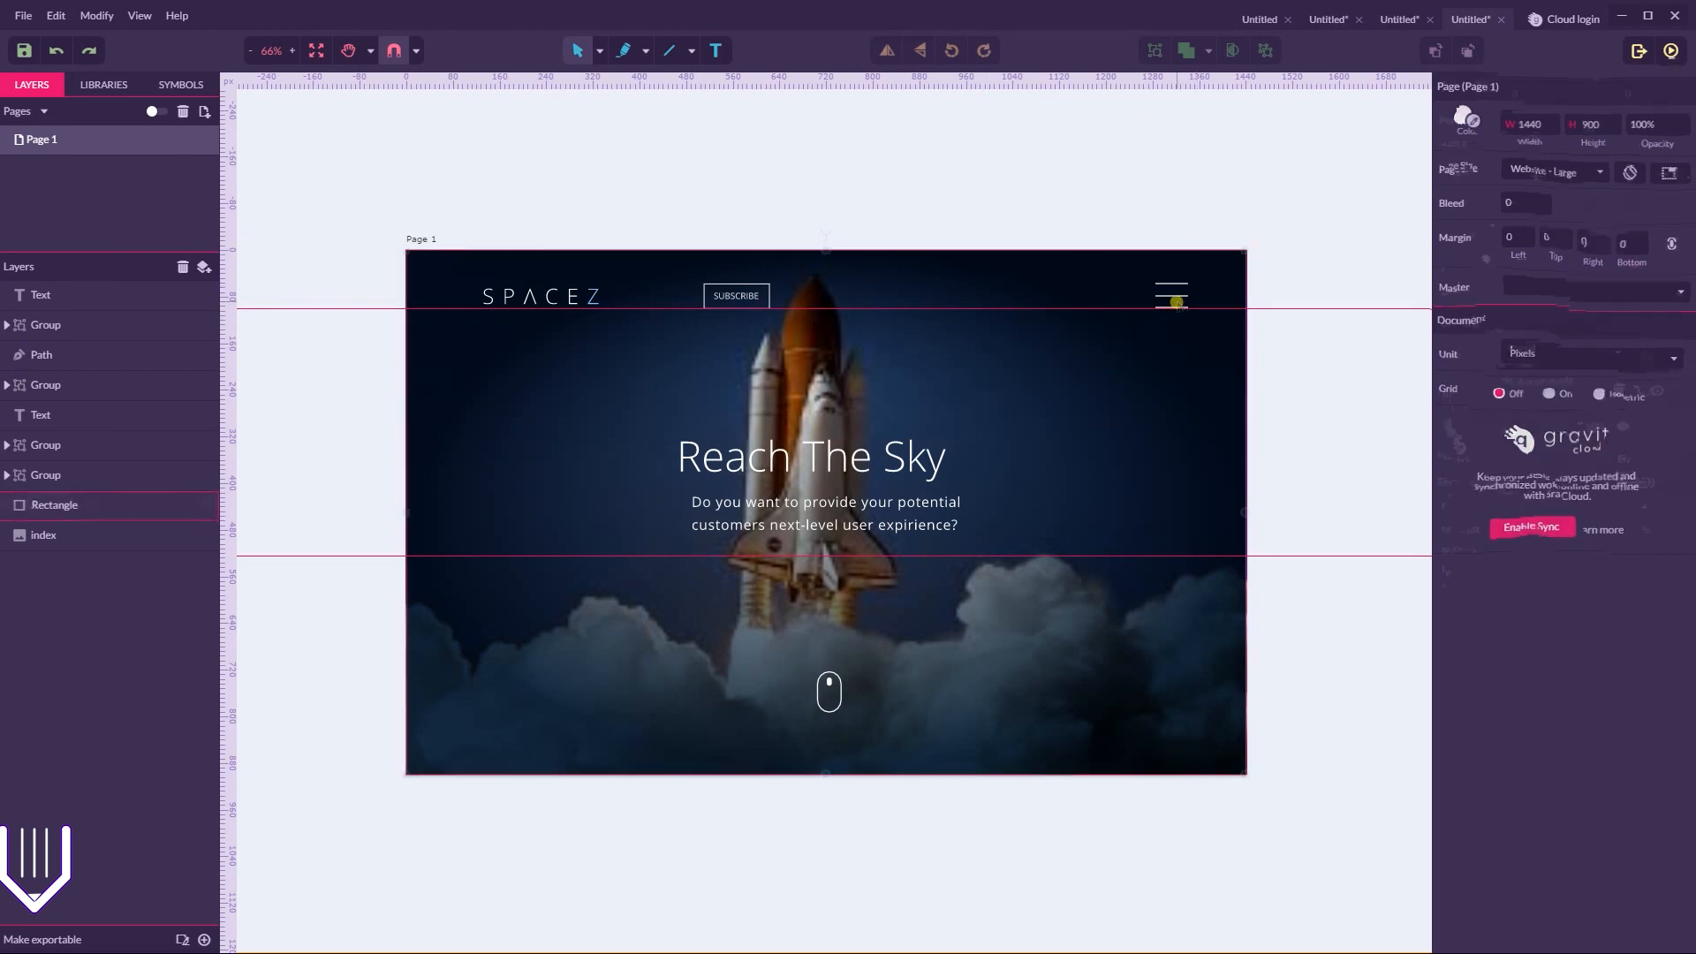
pyautogui.click(1176, 299)
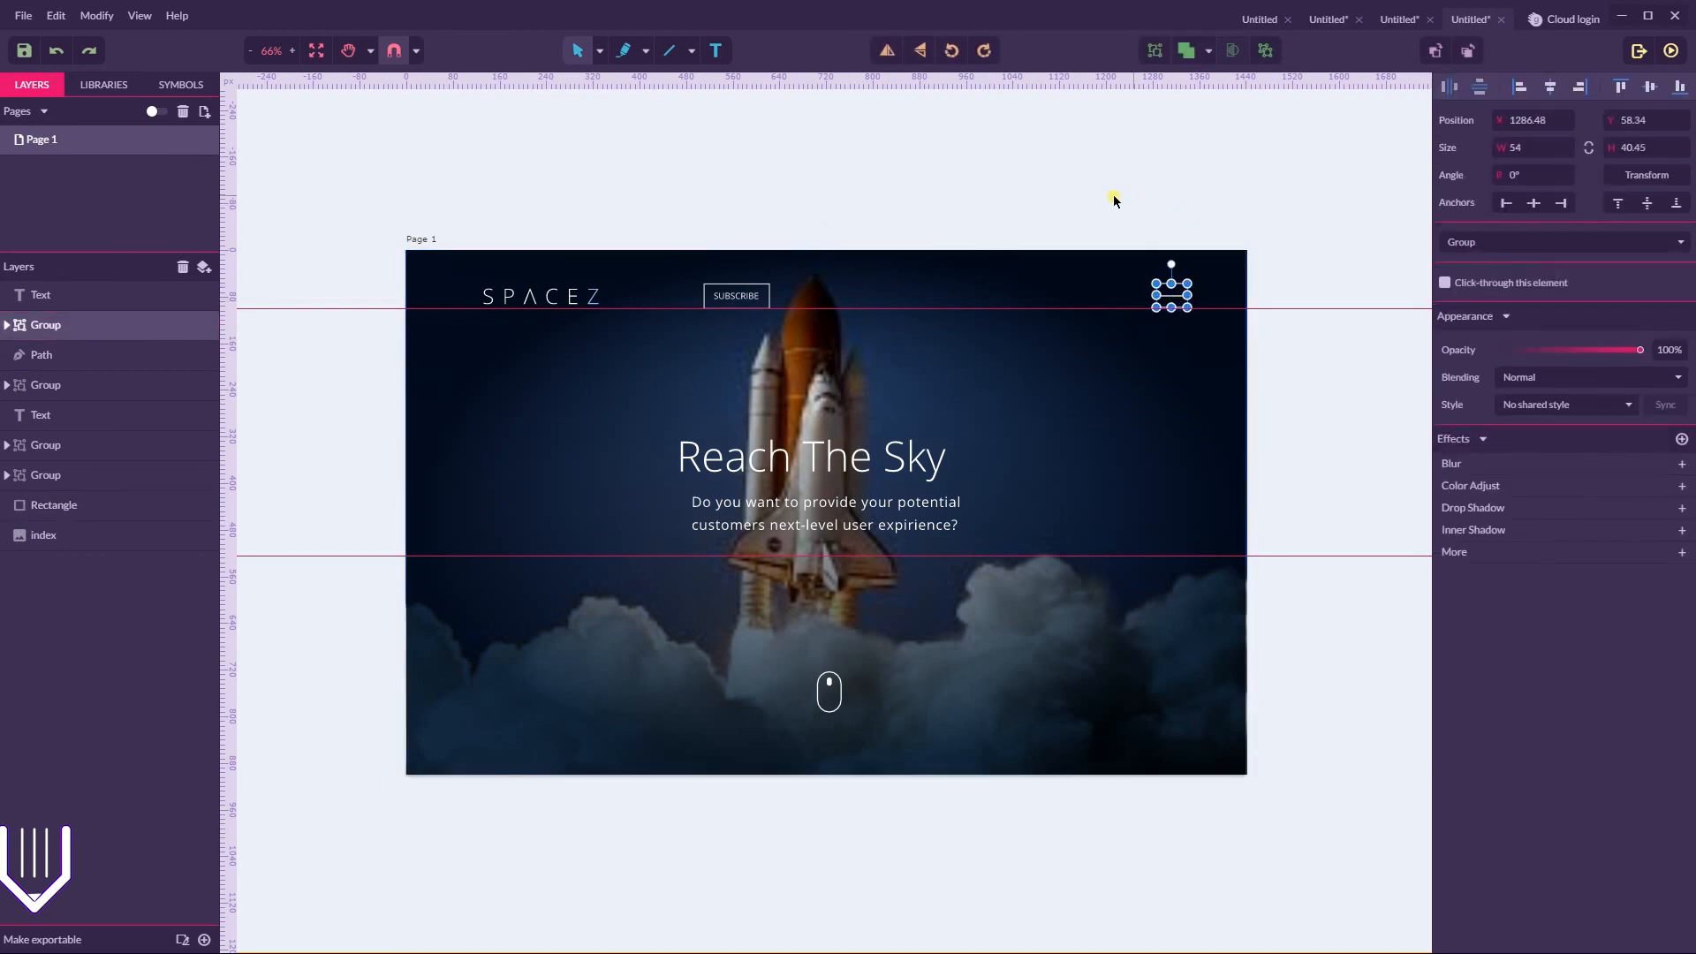
# Switch the finished design's document to multi-page view and add a second, empty page
pyautogui.click(157, 111)
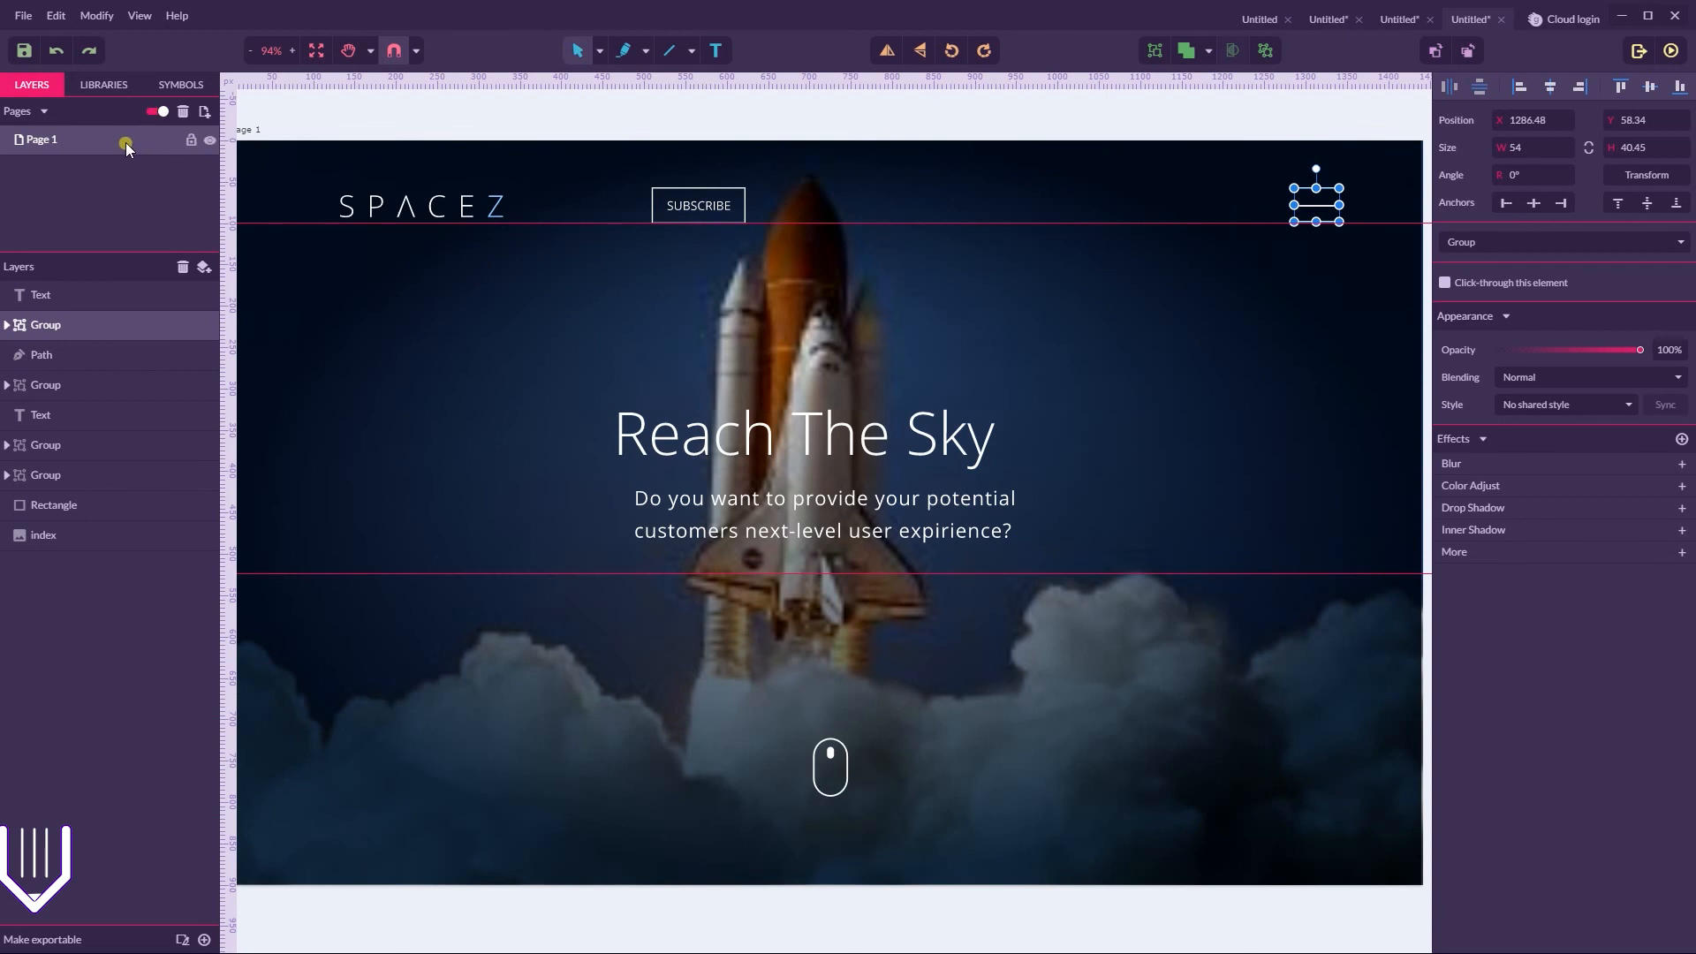
pyautogui.click(206, 113)
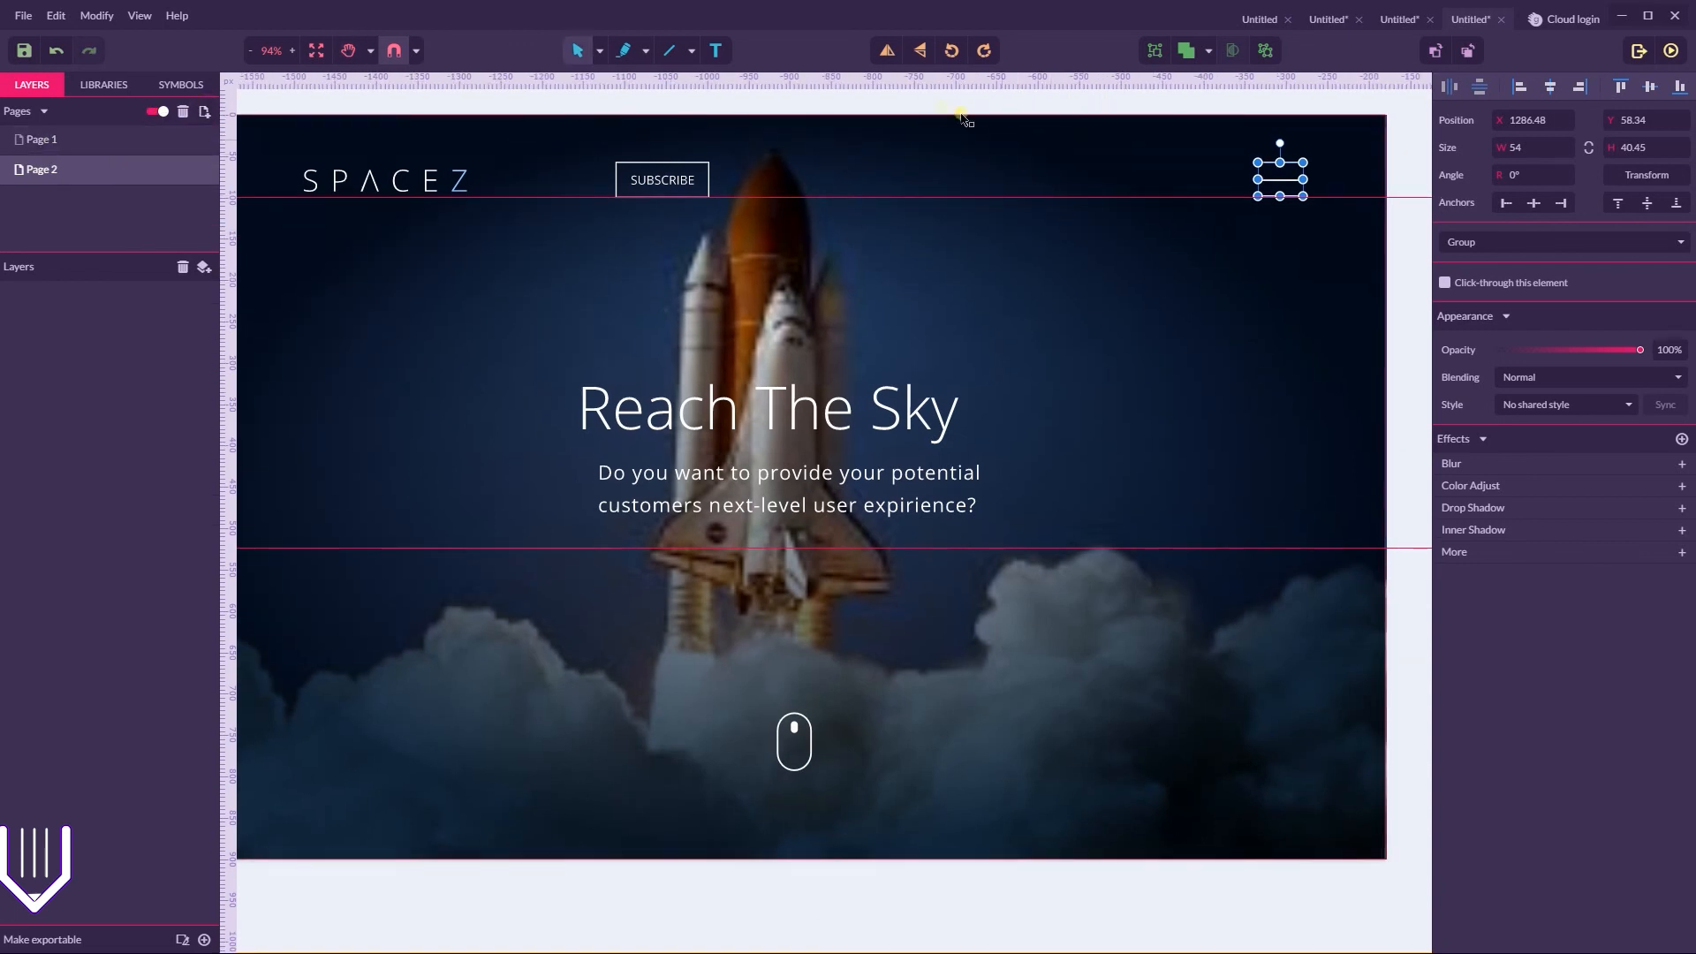
# Compare the original mock-up in the third document with the finished design in the fourth, and make Page 1 active there
pyautogui.click(1394, 18)
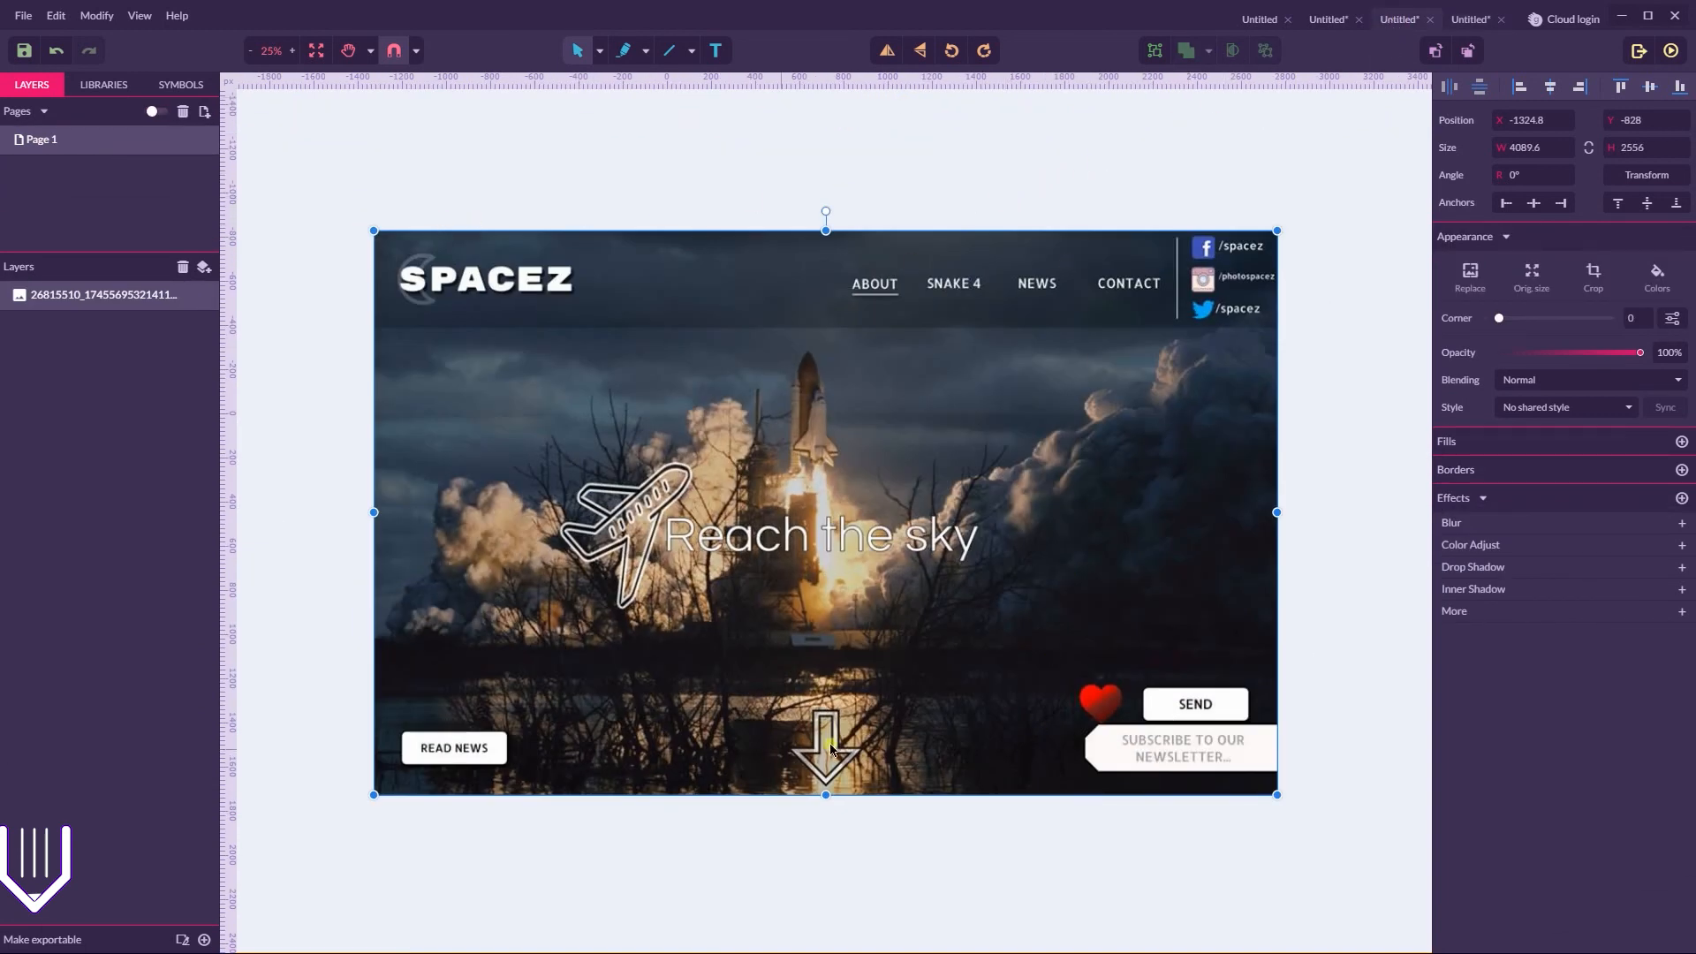
pyautogui.click(1470, 18)
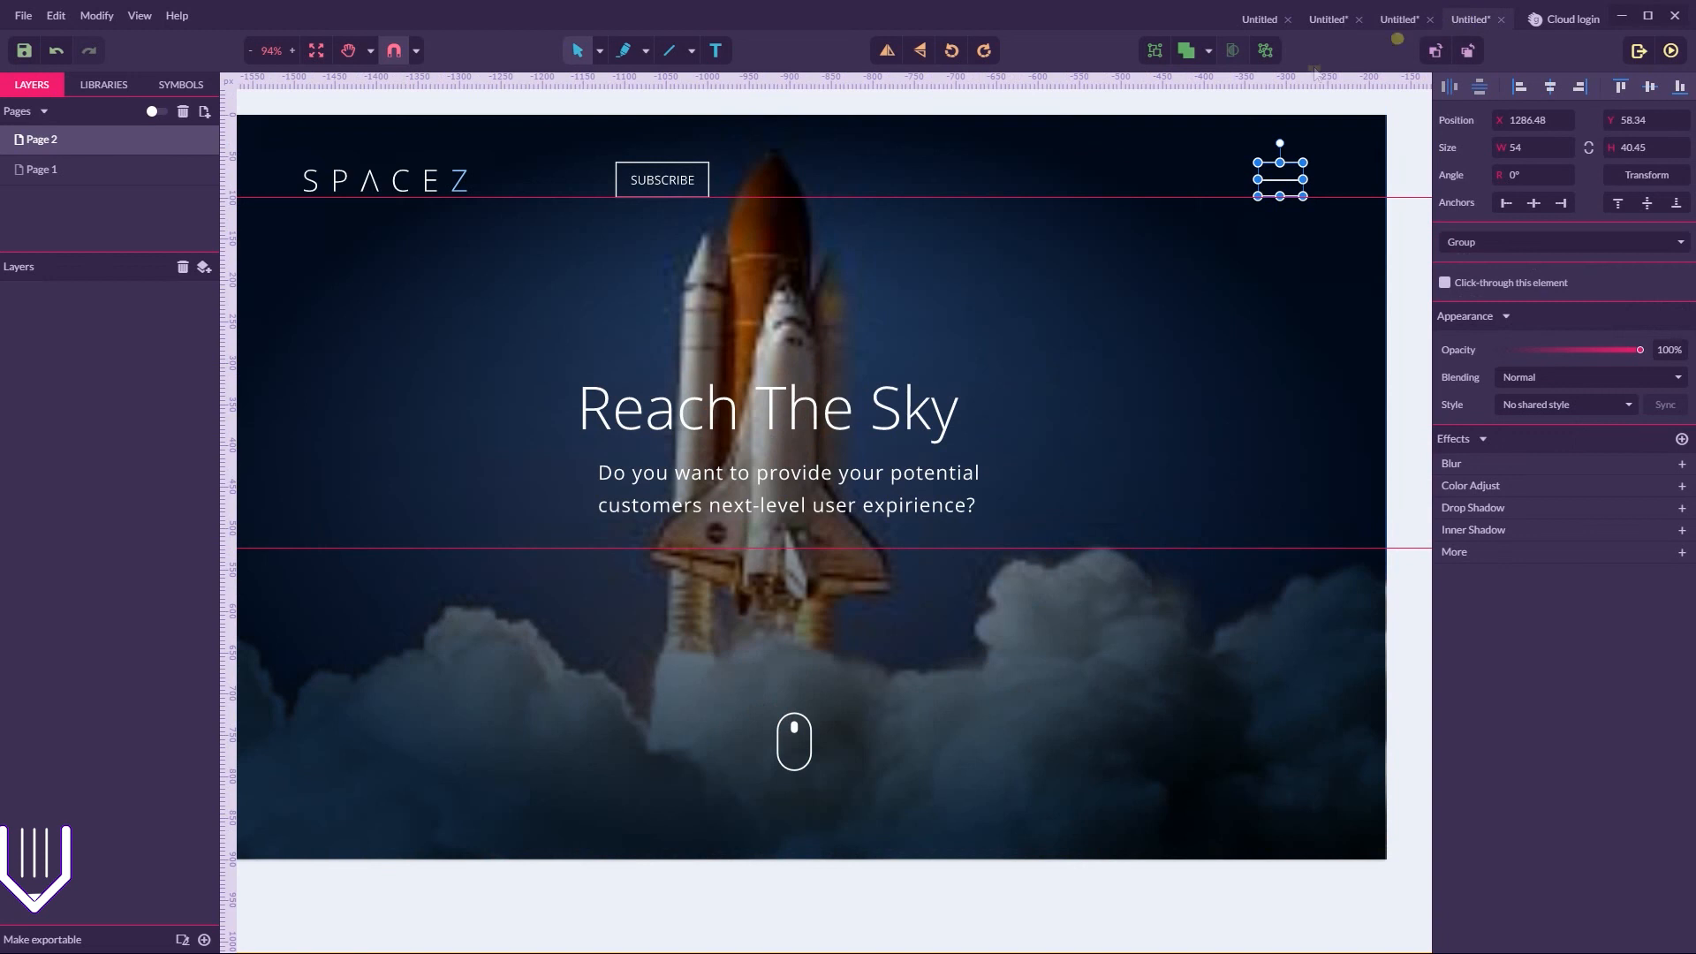
pyautogui.click(739, 105)
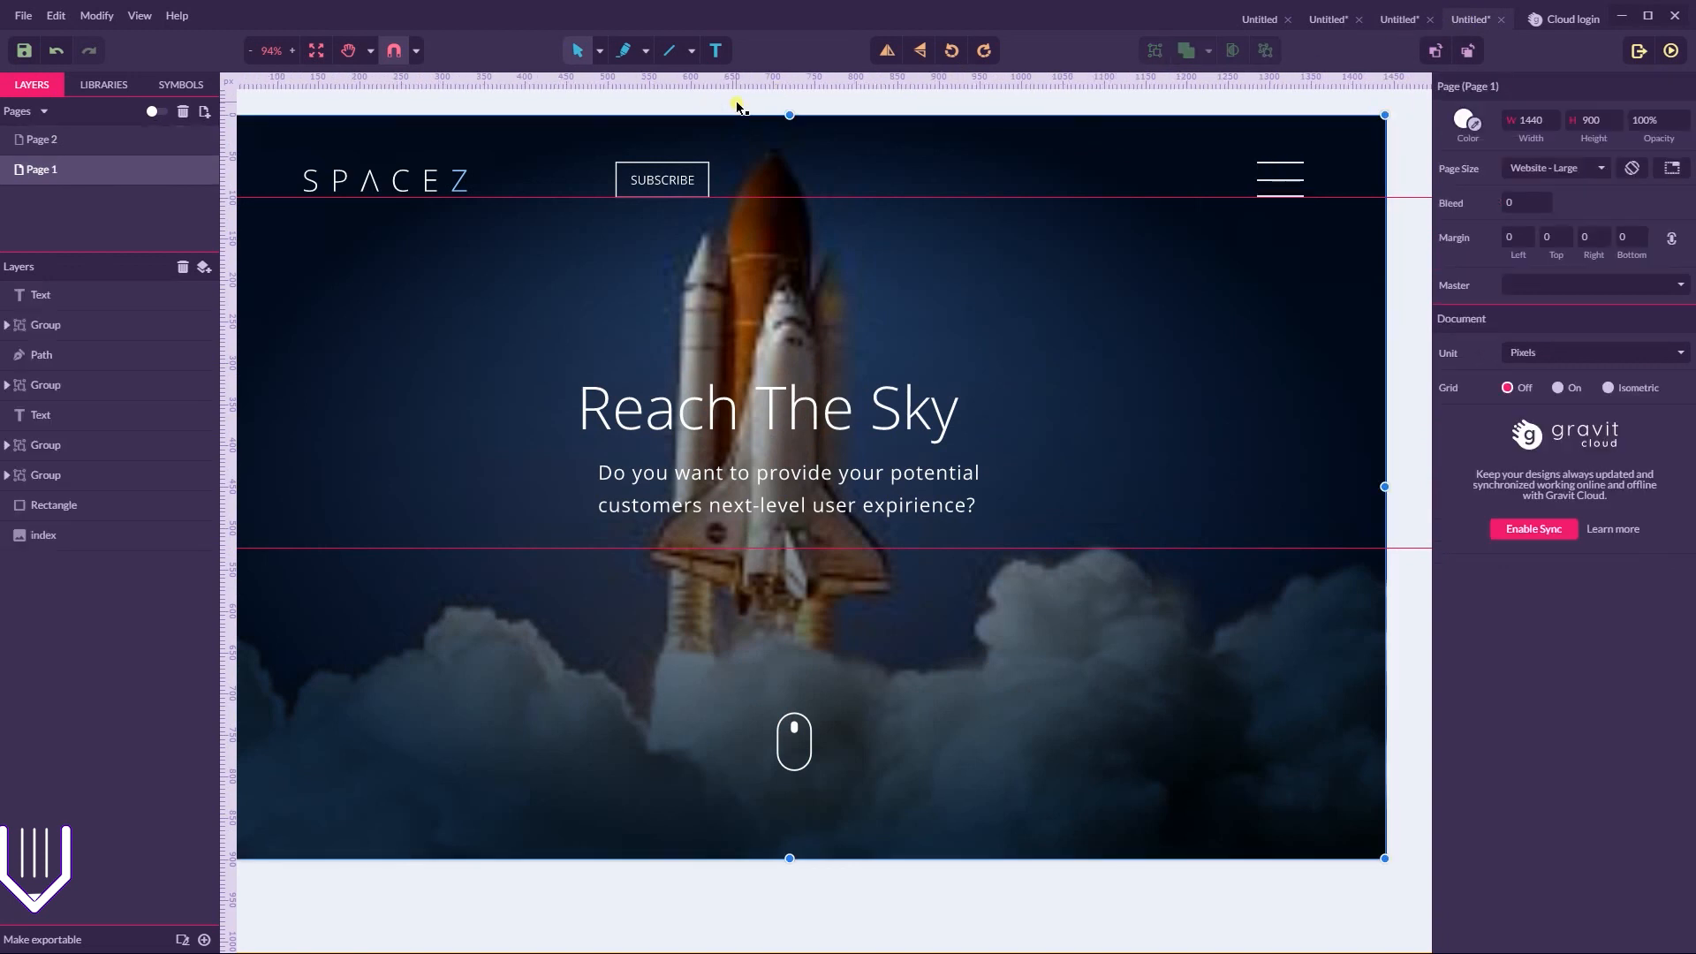